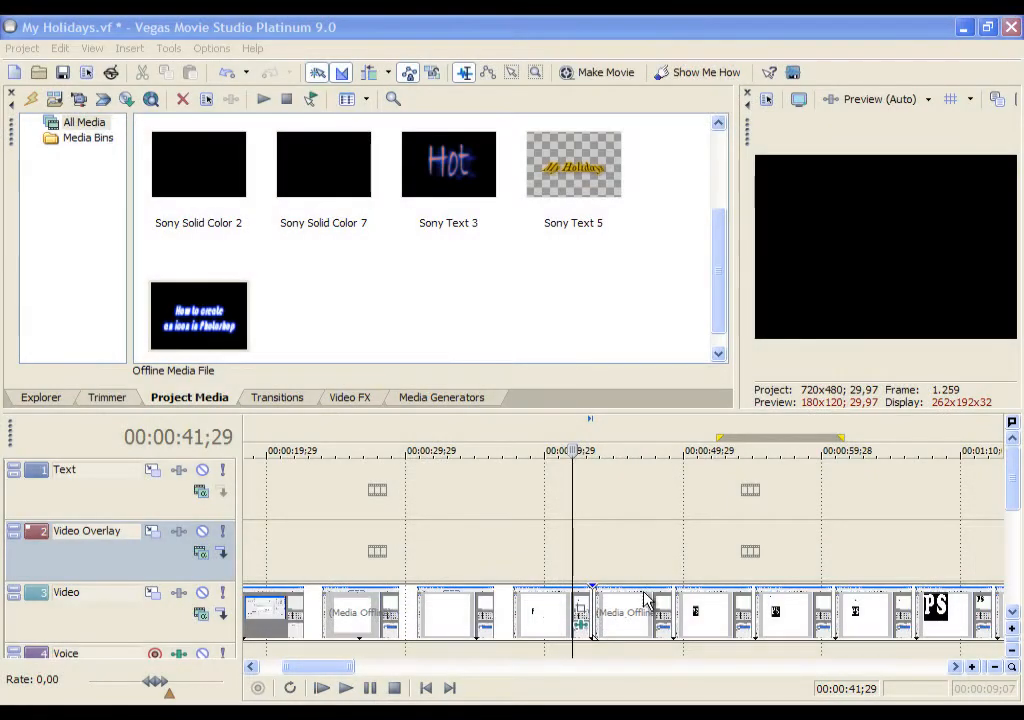
- Shift the clips on the Video track forward in time by about 29;03 to free space after the opening title
scroll(455, 560, "down", 4)
scroll(470, 530, "up", 1)
scroll(476, 527, "up", 2)
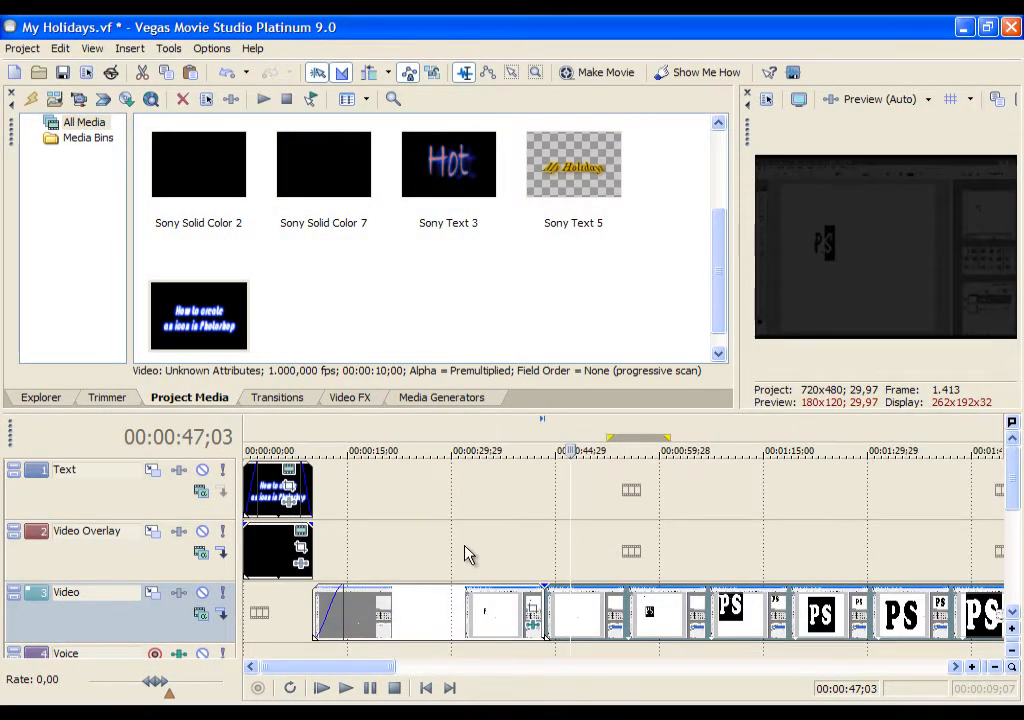
left_click_drag(389, 613, 660, 617)
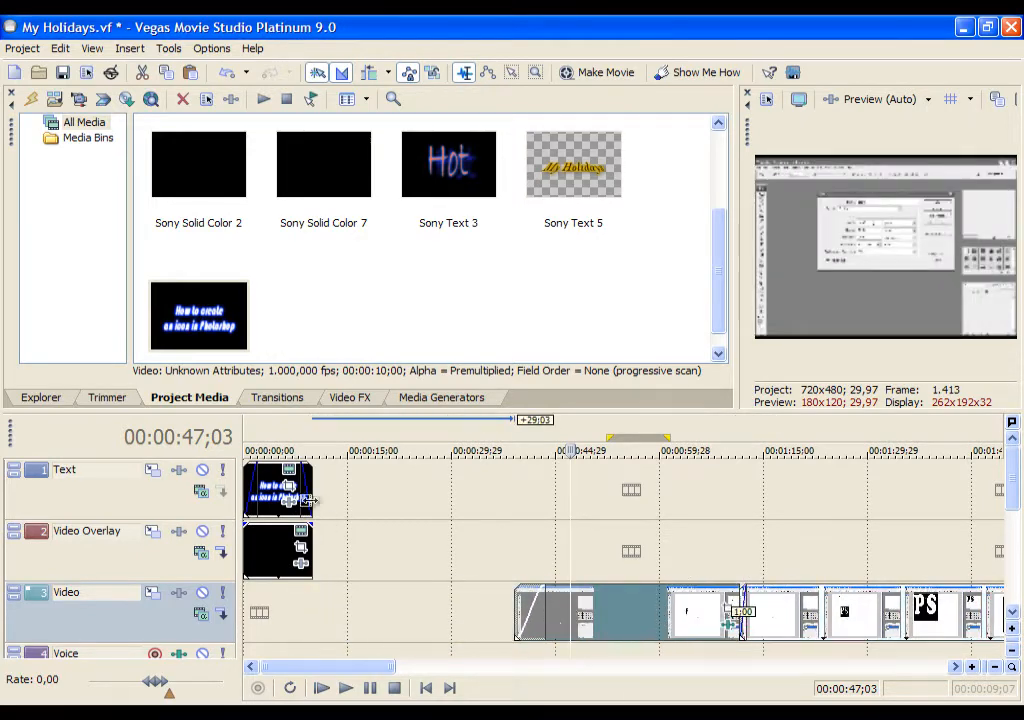
- Add a Blood Cells noise texture to the Video Overlay track, starting at about 15 seconds
left_click(405, 397)
left_click(287, 398)
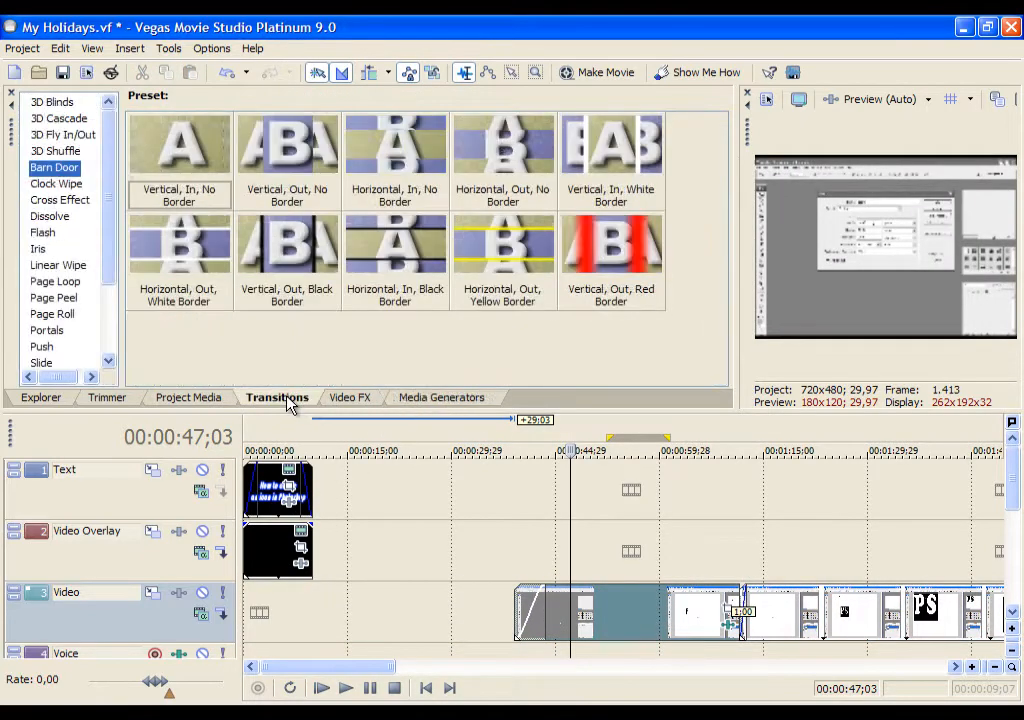
left_click(352, 398)
left_click(420, 400)
left_click(45, 167)
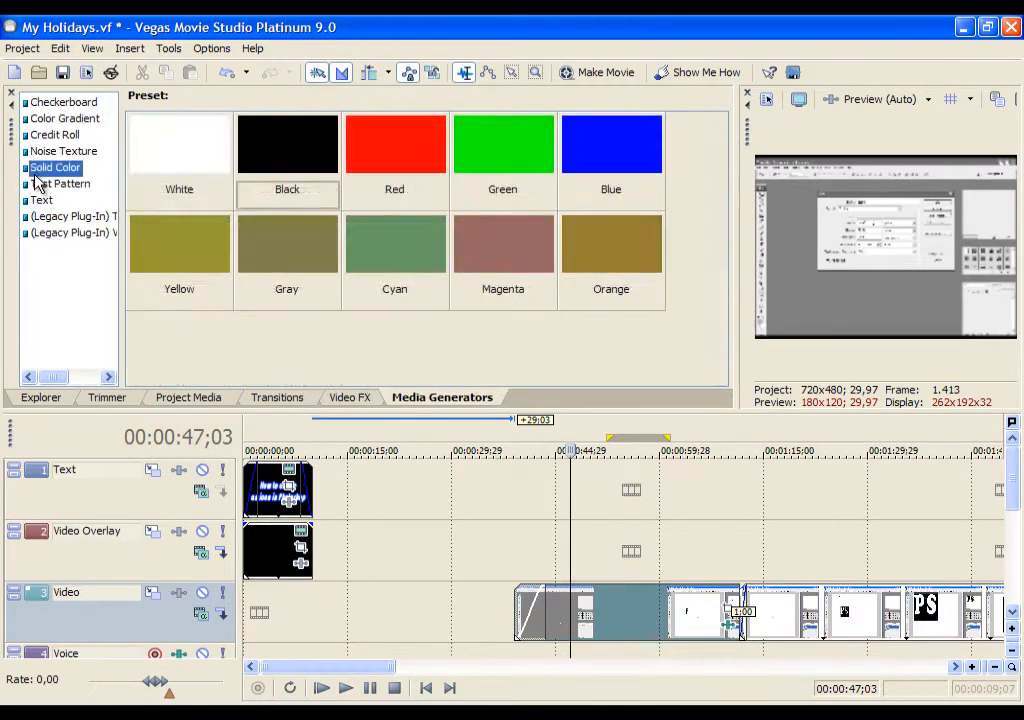
left_click(55, 151)
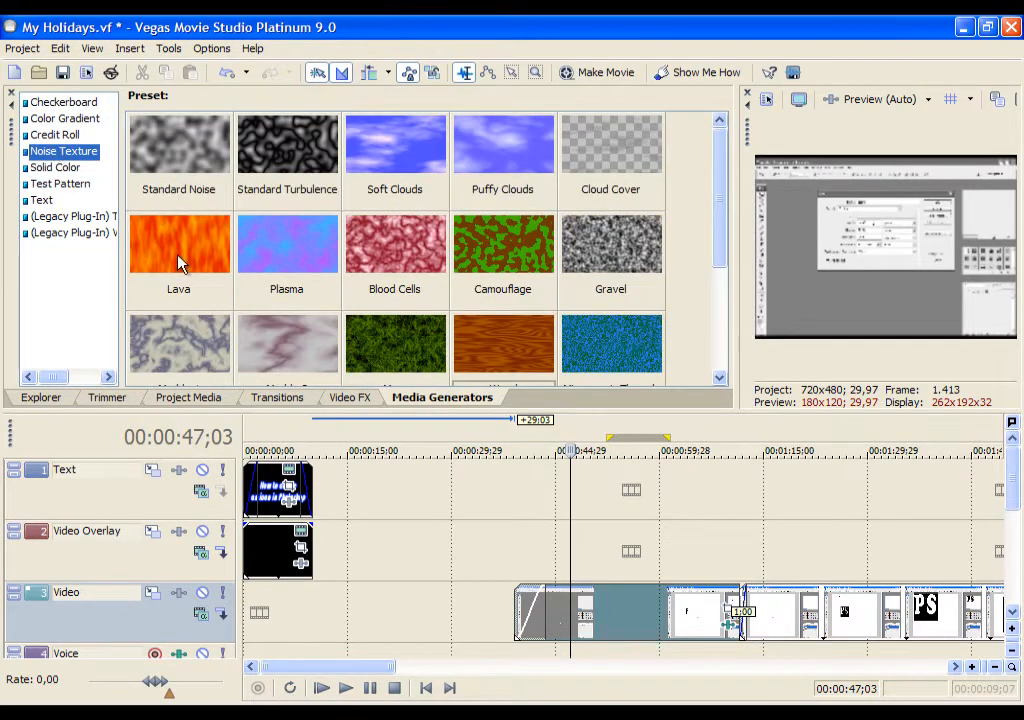
left_click_drag(405, 242, 358, 555)
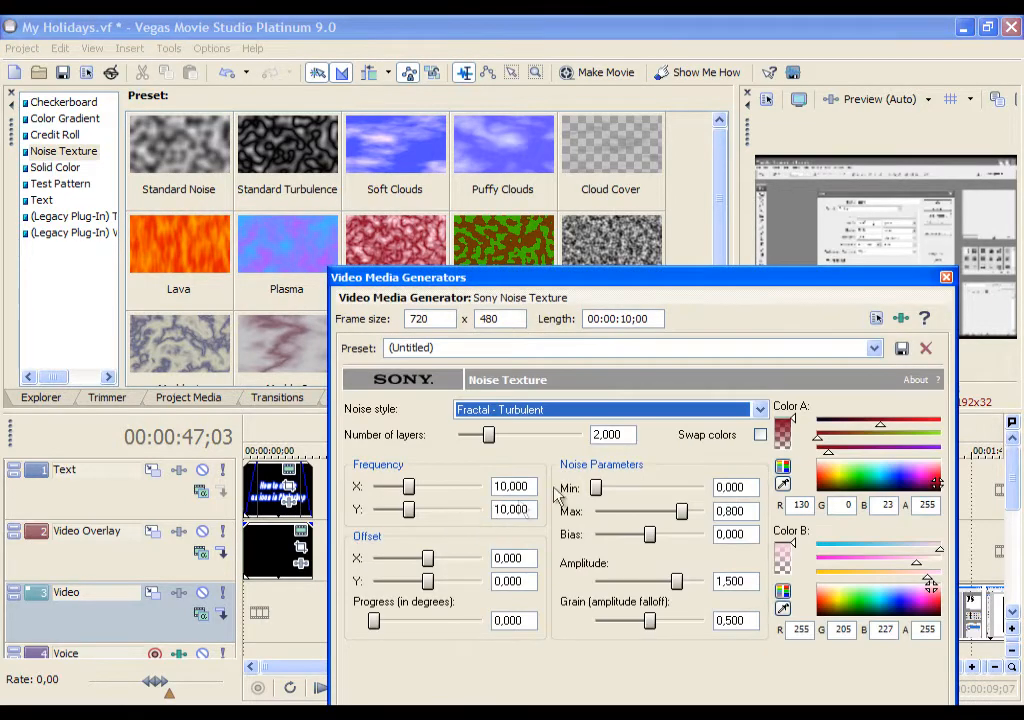
- Preview the texture at 00:00:18;00 and set its offset to about -0,560 in X and -0,840 in Y
left_click_drag(465, 247, 450, 245)
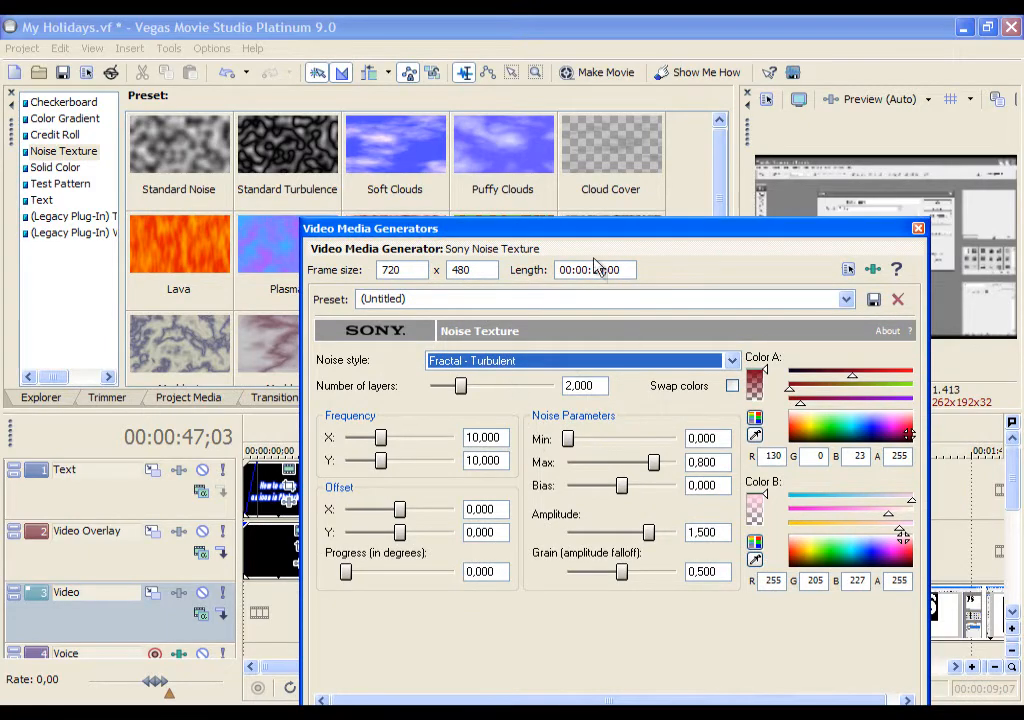
left_click_drag(565, 232, 416, 184)
left_click(370, 612)
mouse_move(314, 487)
left_mouse_down()
mouse_move(290, 487)
mouse_move(327, 487)
mouse_move(300, 490)
mouse_move(308, 466)
left_mouse_up()
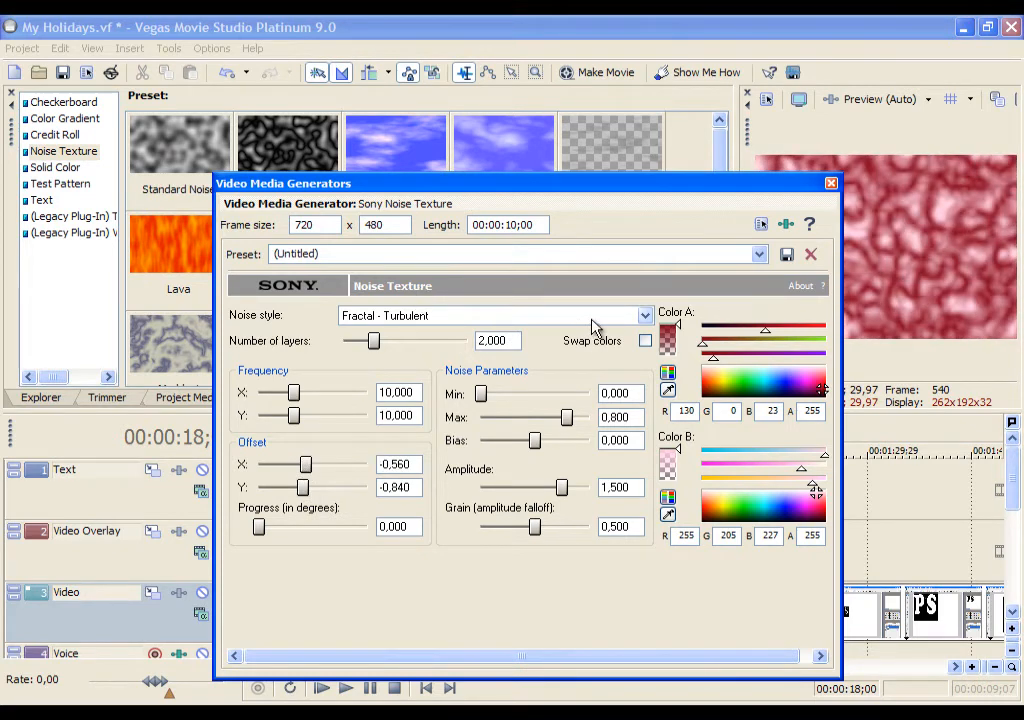
left_click(831, 184)
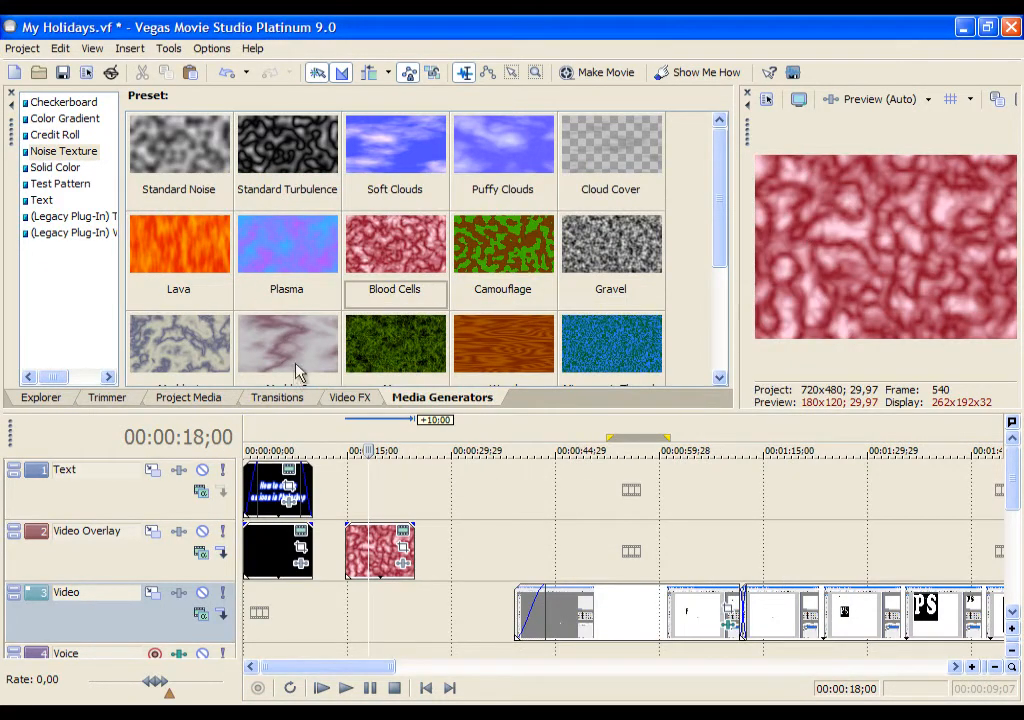
- Add a Default Text clip on the Text track above the Blood Cells texture and replace its sample text with "Hello"
left_click(283, 396)
left_click(350, 397)
left_click(408, 398)
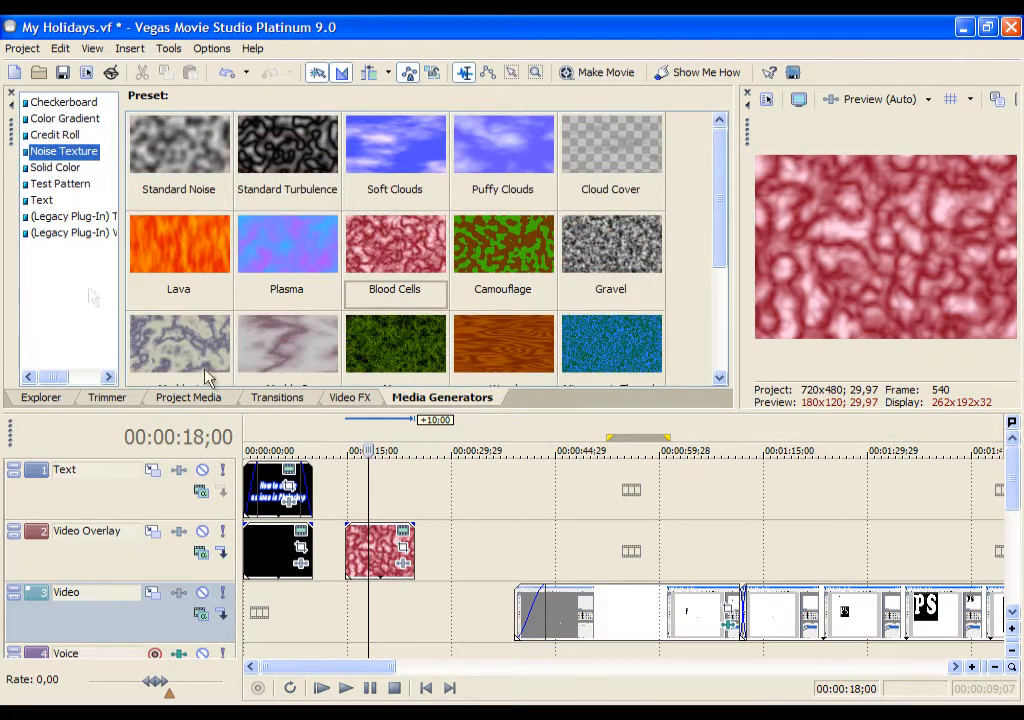
left_click(41, 200)
left_click_drag(162, 122, 366, 503)
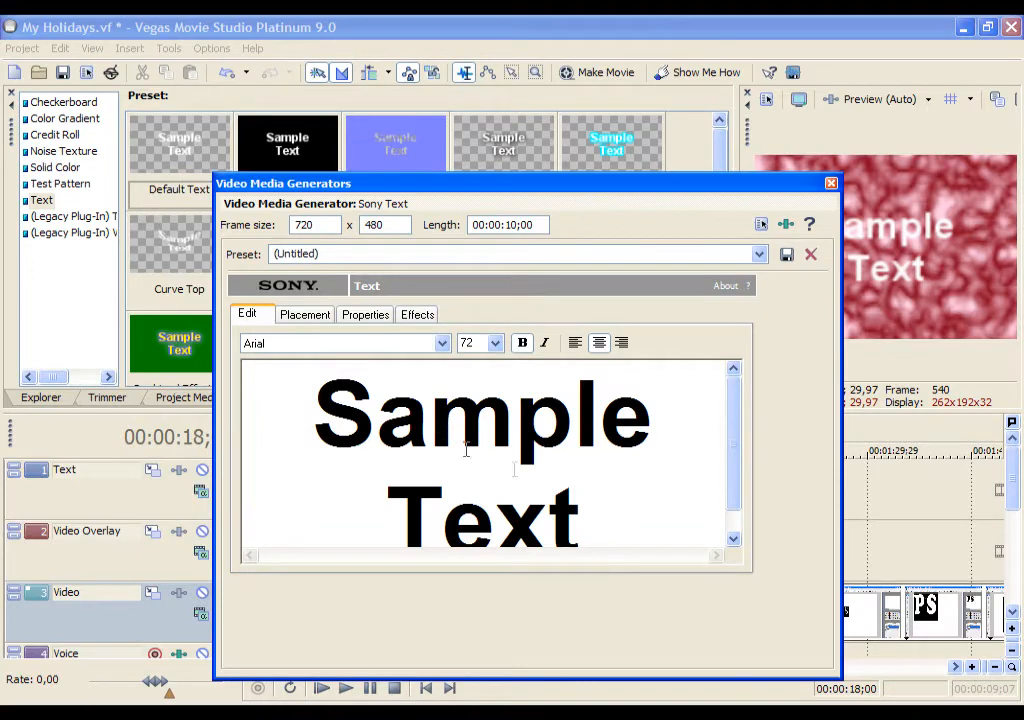
key("ctrl+a")
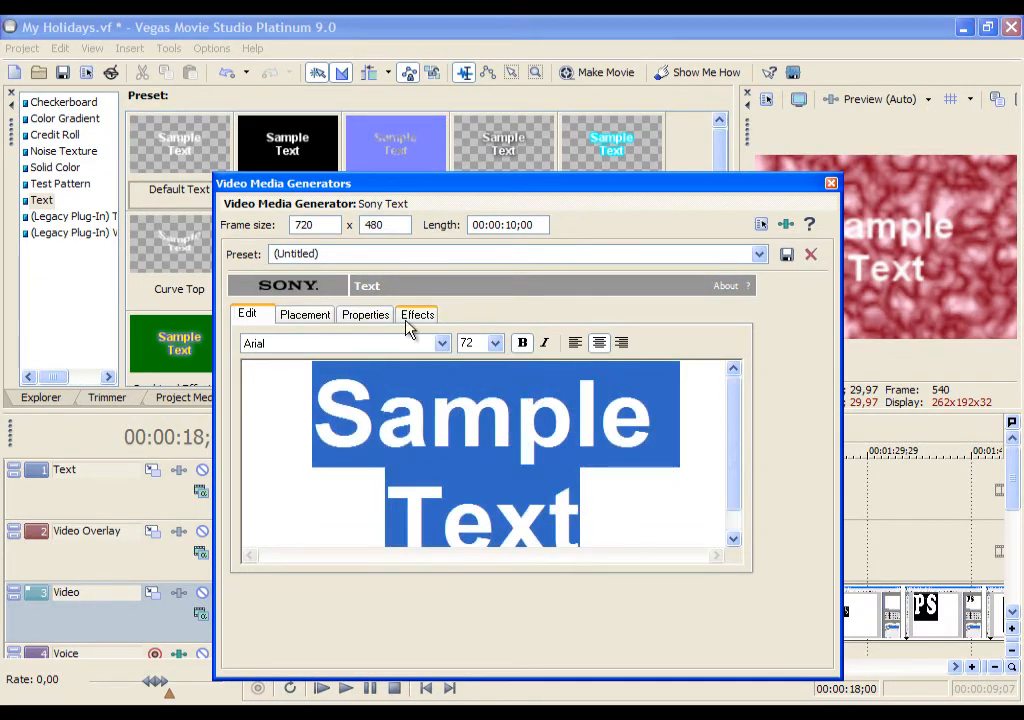
type("Hello")
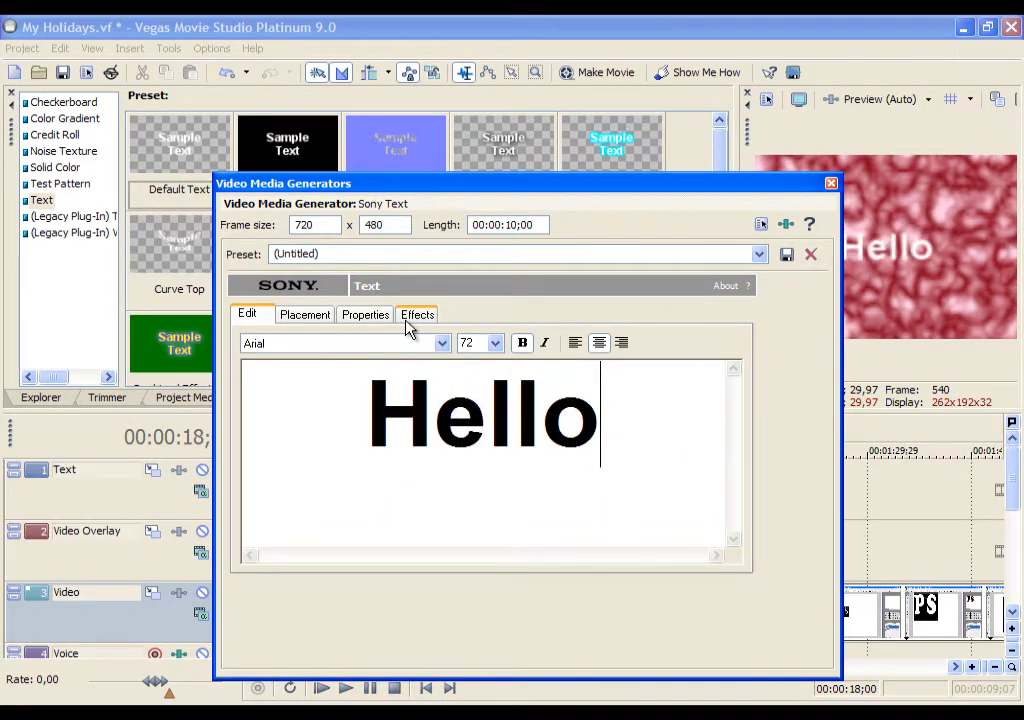
- Colour the Hello text golden yellow, about RGB 255, 214, 40, keeping the Free Form placement
left_click(304, 316)
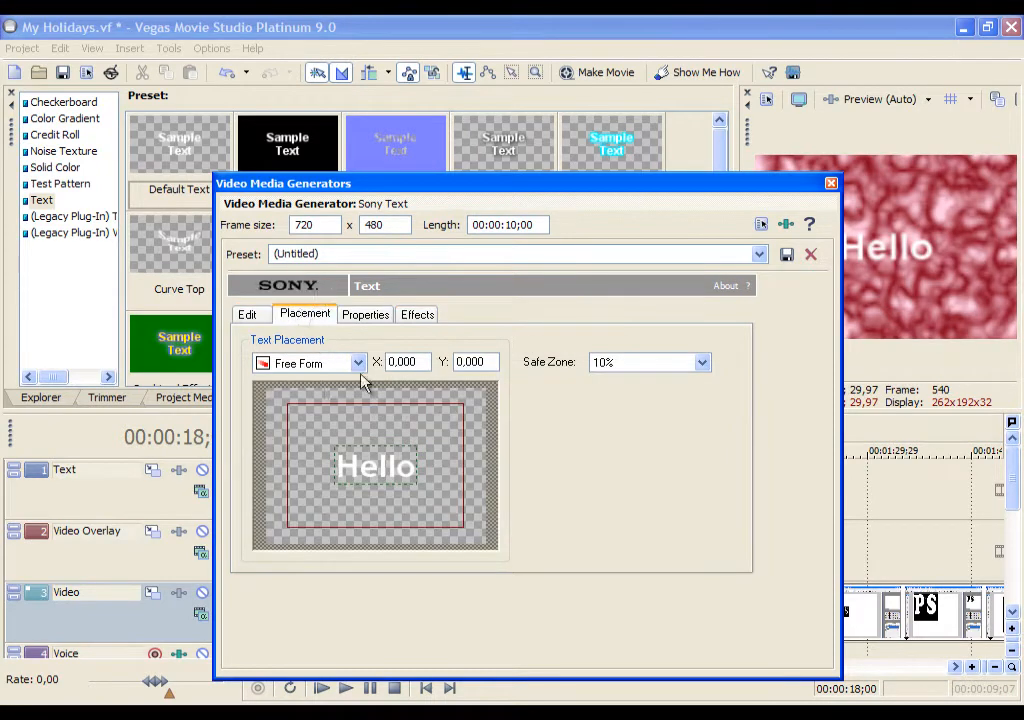
left_click(362, 317)
left_click_drag(333, 423, 324, 419)
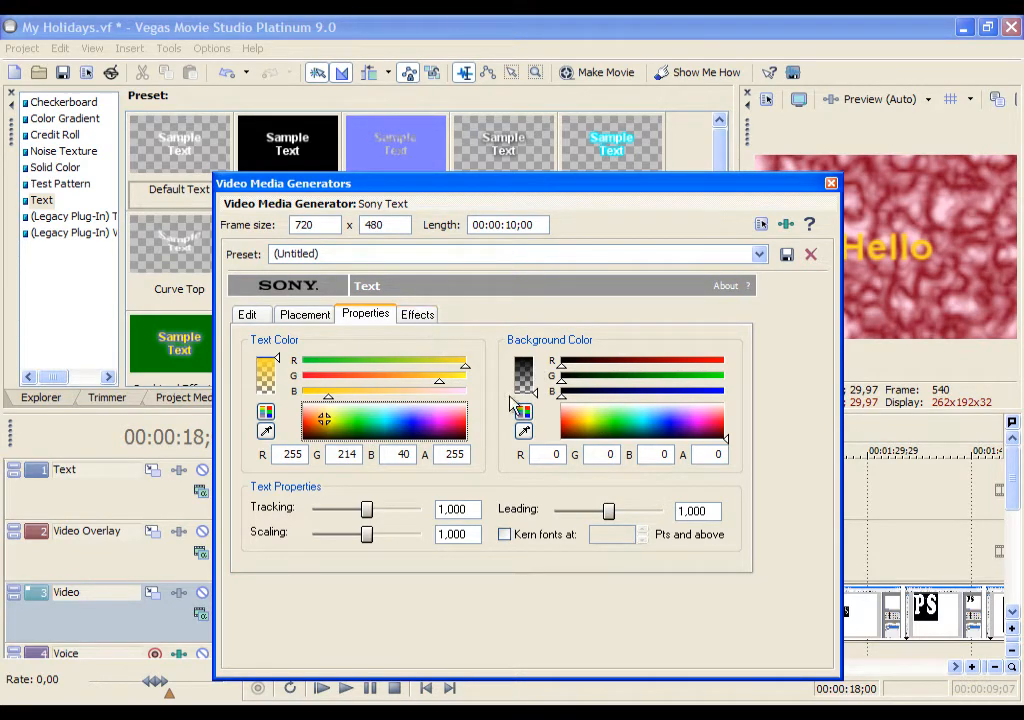
- Give the Hello text a semi-transparent black background, and adjust its tracking and scaling to enlarge the lettering
left_click_drag(536, 396, 537, 388)
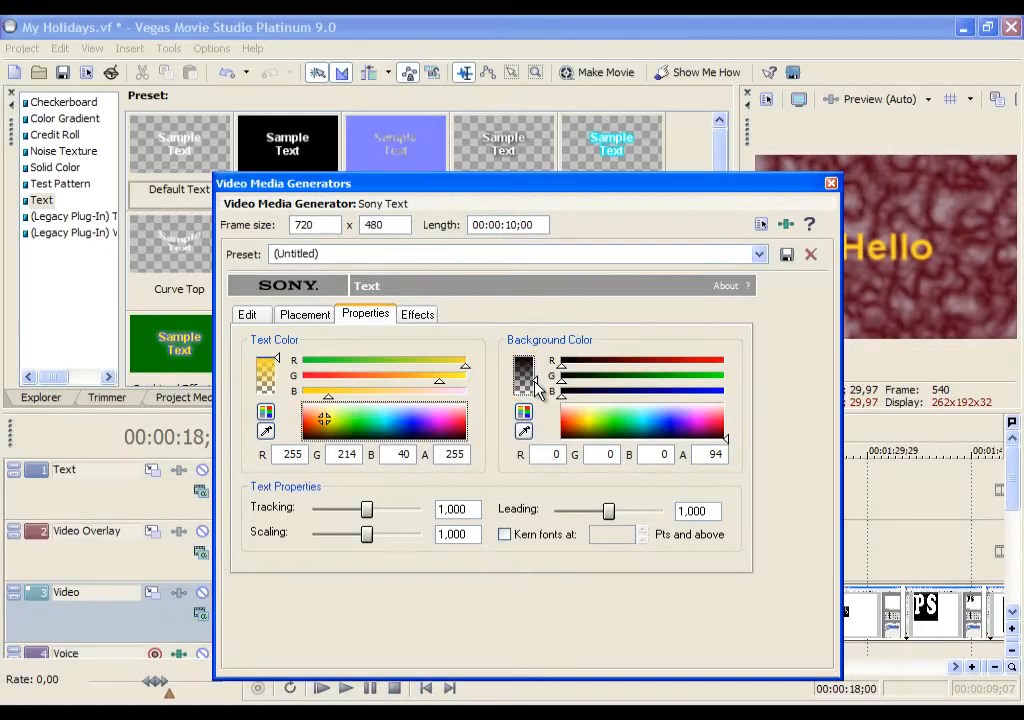
left_click_drag(538, 388, 541, 377)
left_click_drag(368, 514, 381, 537)
- Draw a yellow outline around the Hello text with a feather of about 0,109 and a width of about 0,081
left_click(417, 314)
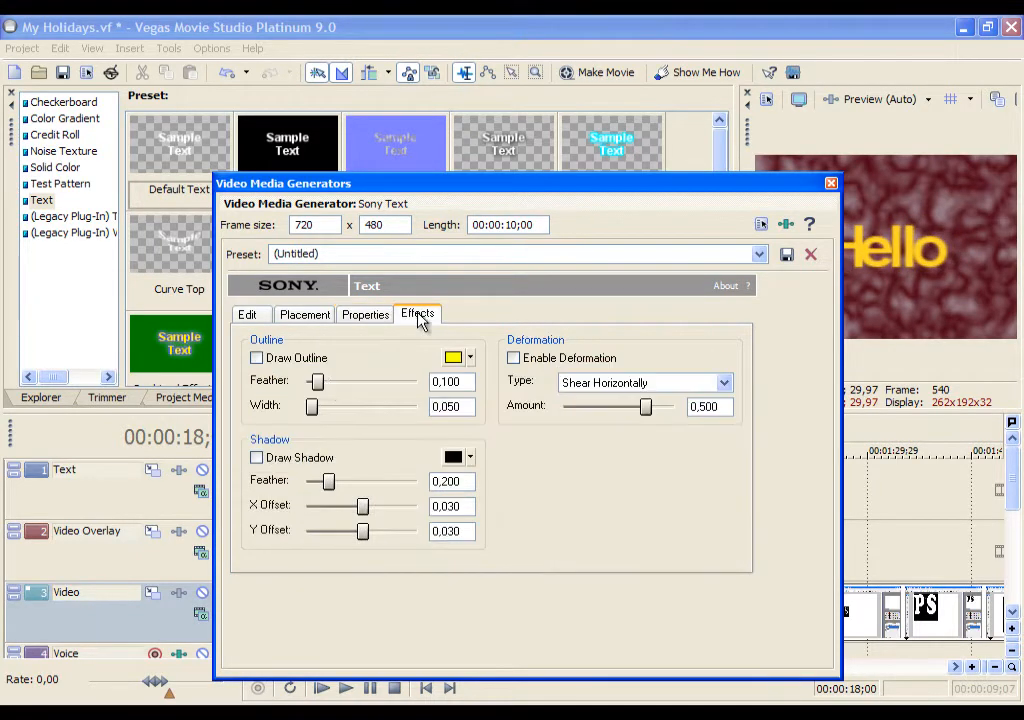
left_click(300, 358)
left_click_drag(319, 382, 313, 407)
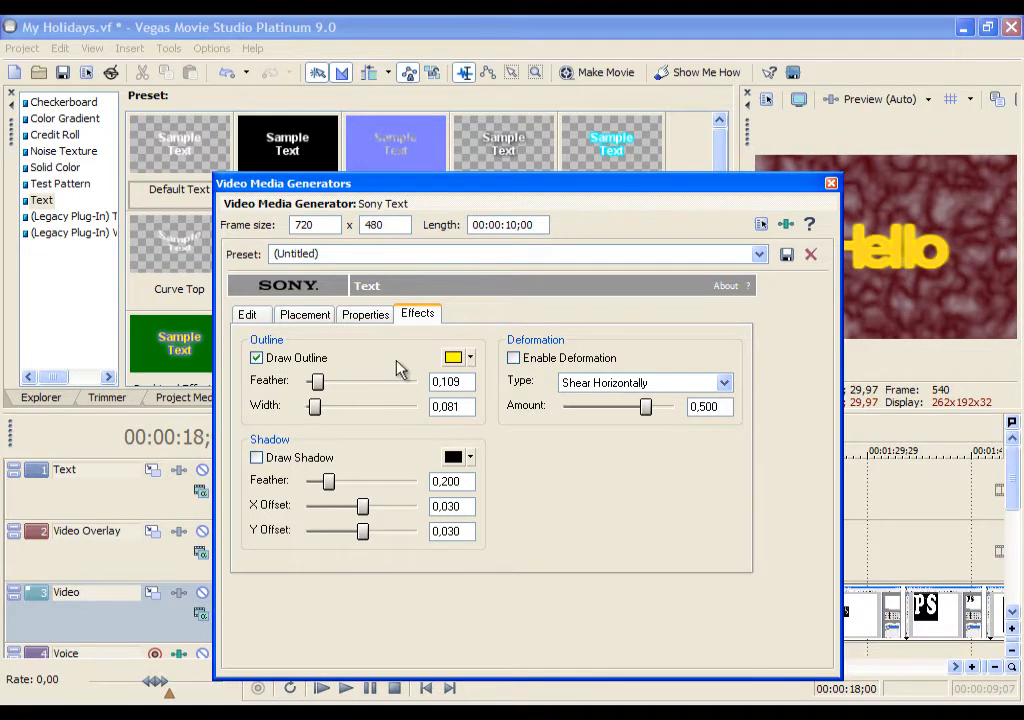
- Add an orange shadow (RGB 255, 190, 0) to the text with feather about 0,663, X offset 0,309 and Y offset 0,218
left_click(257, 457)
mouse_move(362, 507)
left_mouse_down()
mouse_move(348, 510)
mouse_move(390, 511)
mouse_move(350, 537)
mouse_move(386, 530)
mouse_move(373, 532)
left_mouse_up()
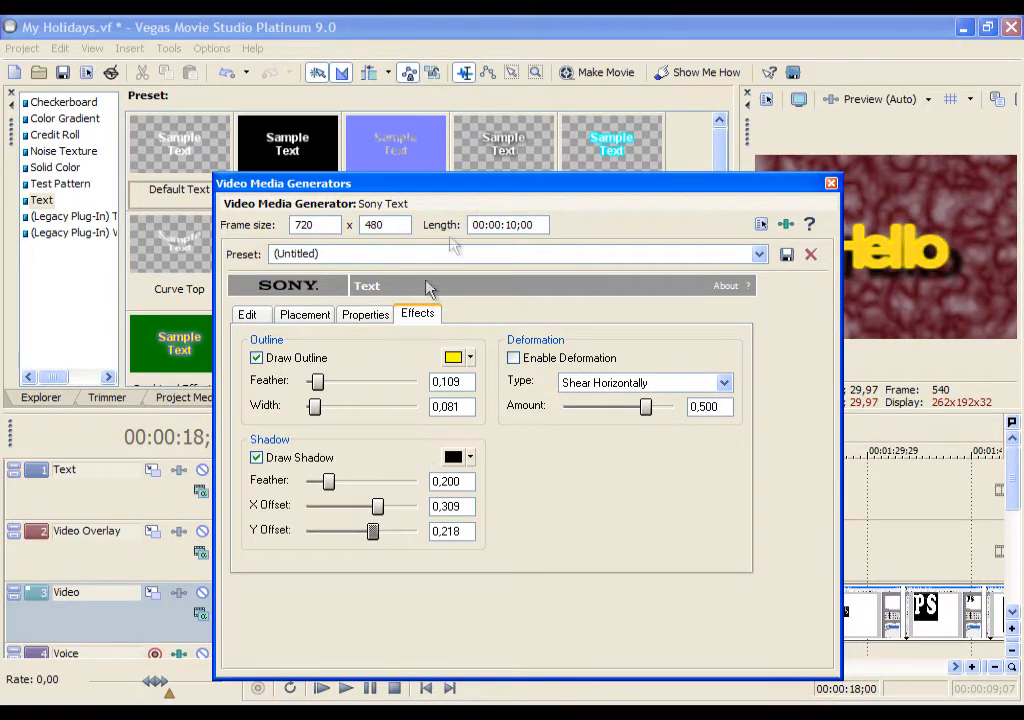
left_click_drag(416, 187, 336, 190)
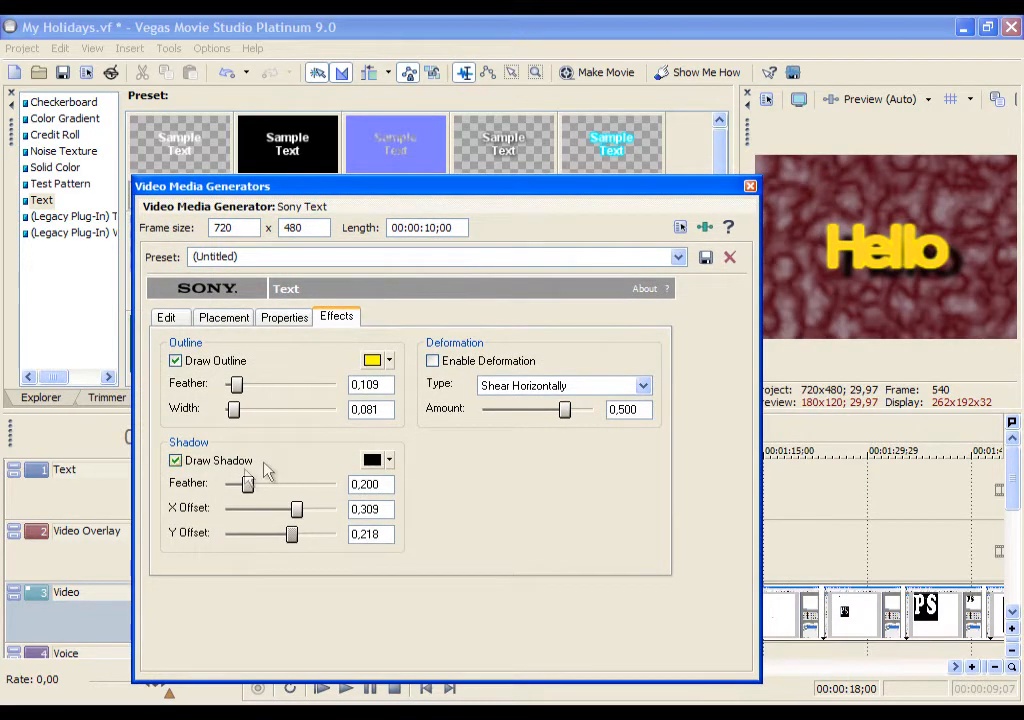
left_click_drag(248, 484, 304, 485)
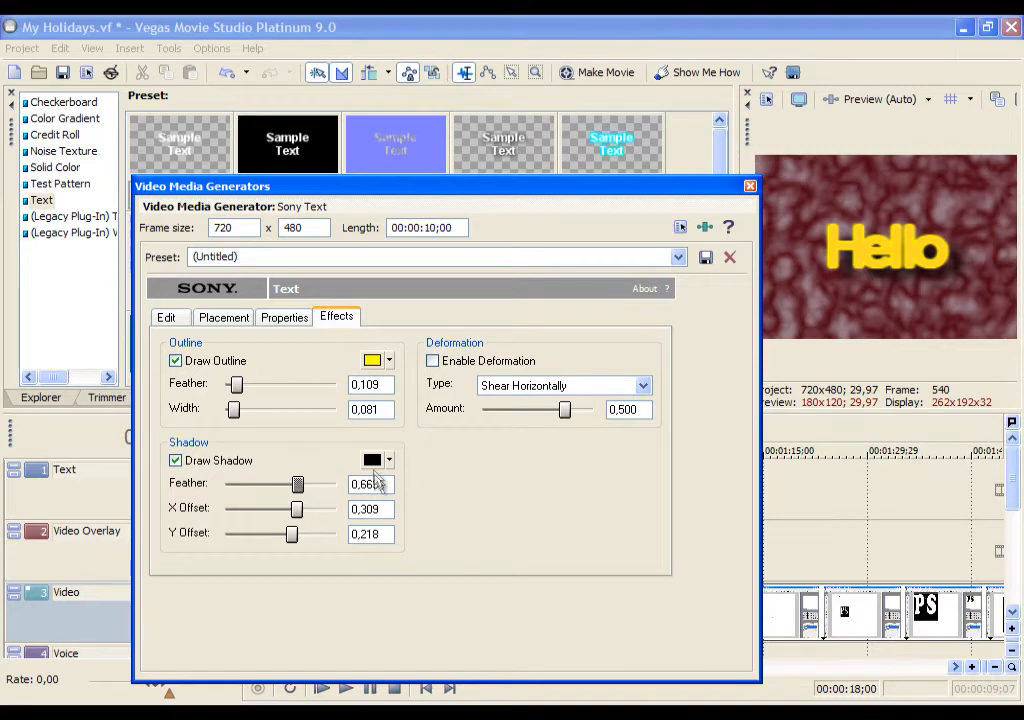
left_click(389, 460)
left_click(425, 541)
left_click(430, 436)
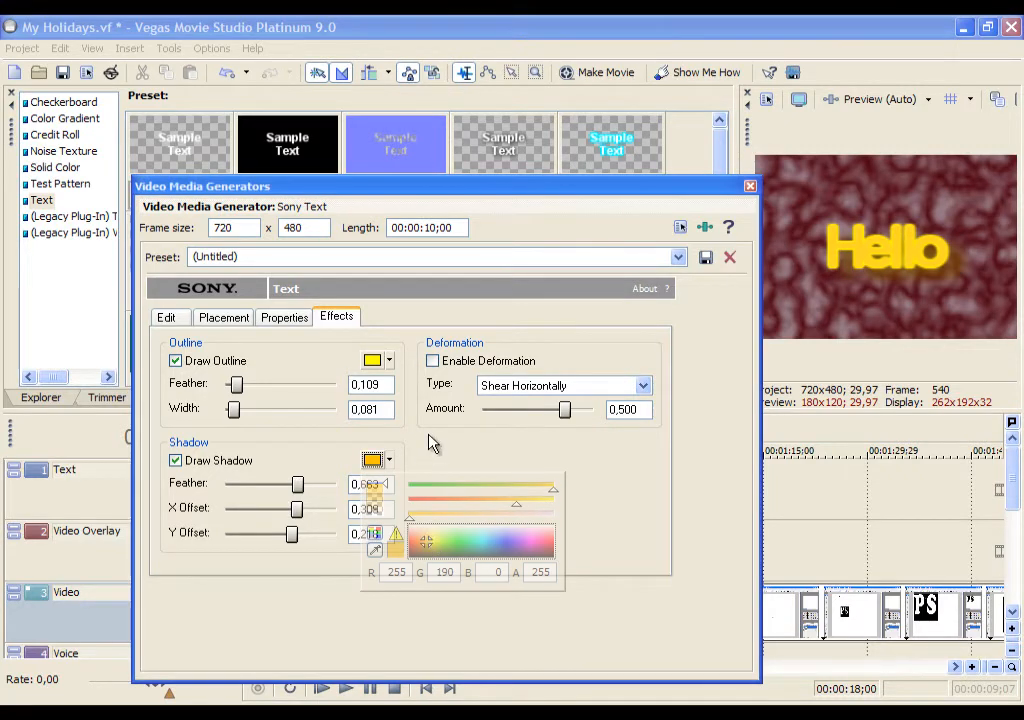
- Enable the Shear Horizontally deformation on the text with an amount of about 0,054 and close the generator settings
left_click(499, 366)
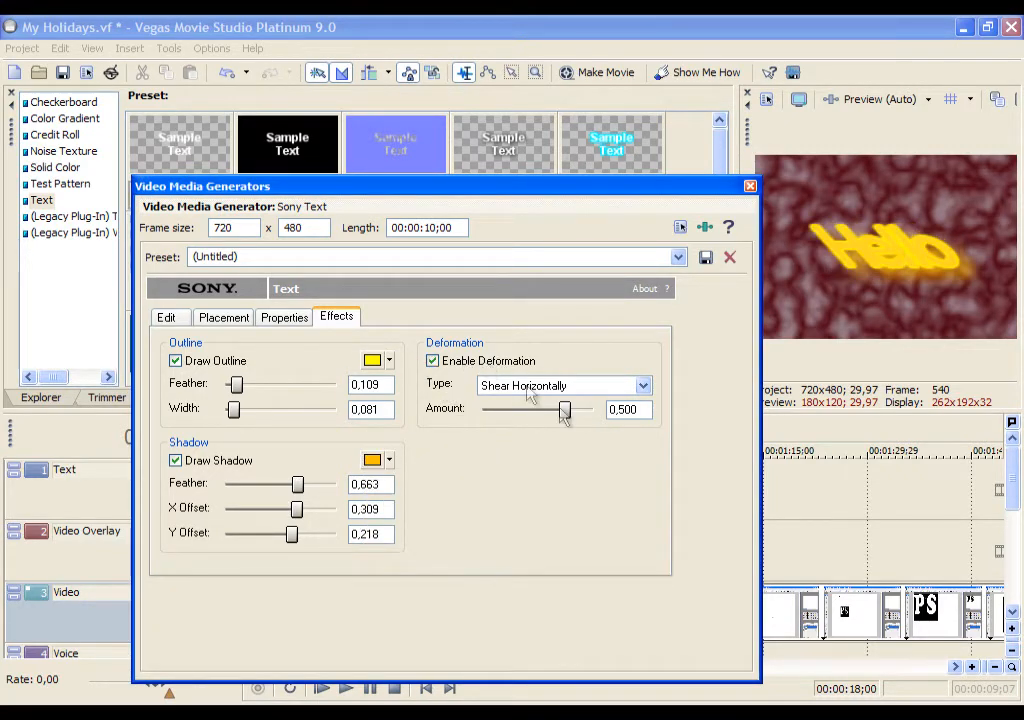
left_click_drag(566, 410, 540, 412)
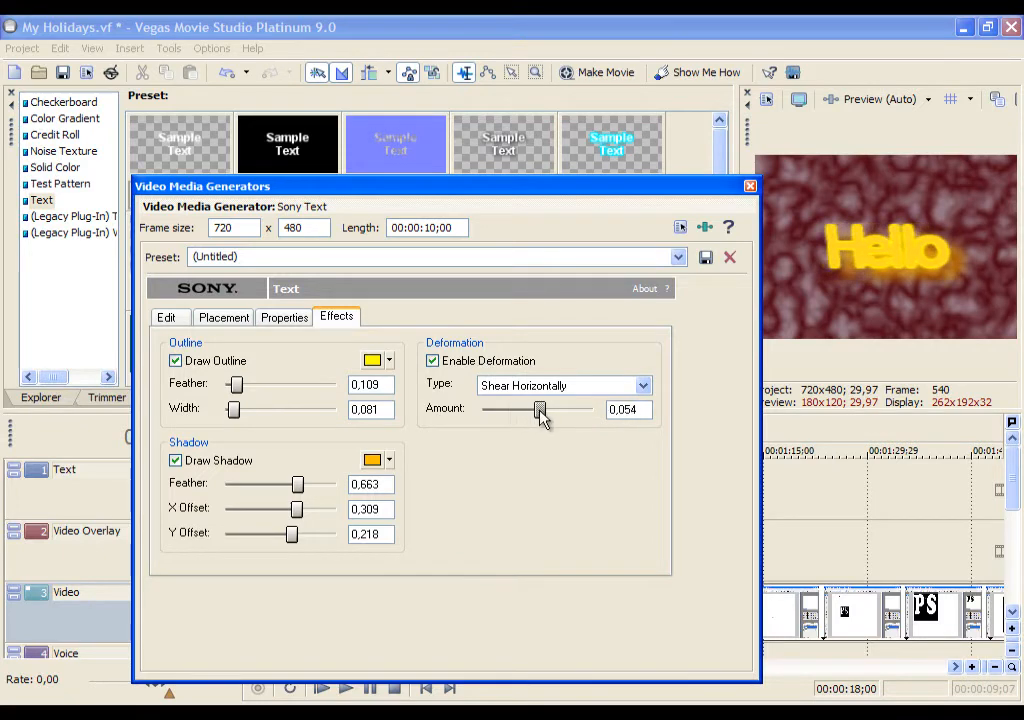
left_click(750, 187)
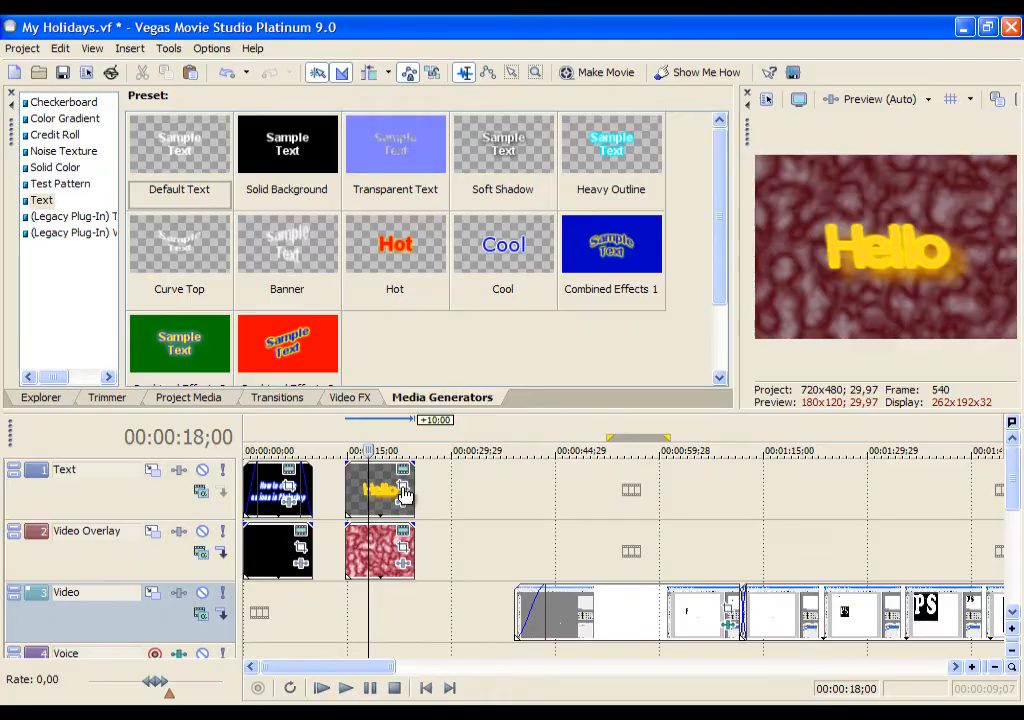
- Open Event Pan/Crop for the Hello clip and add a position keyframe at 00:00:01;00
left_click(403, 488)
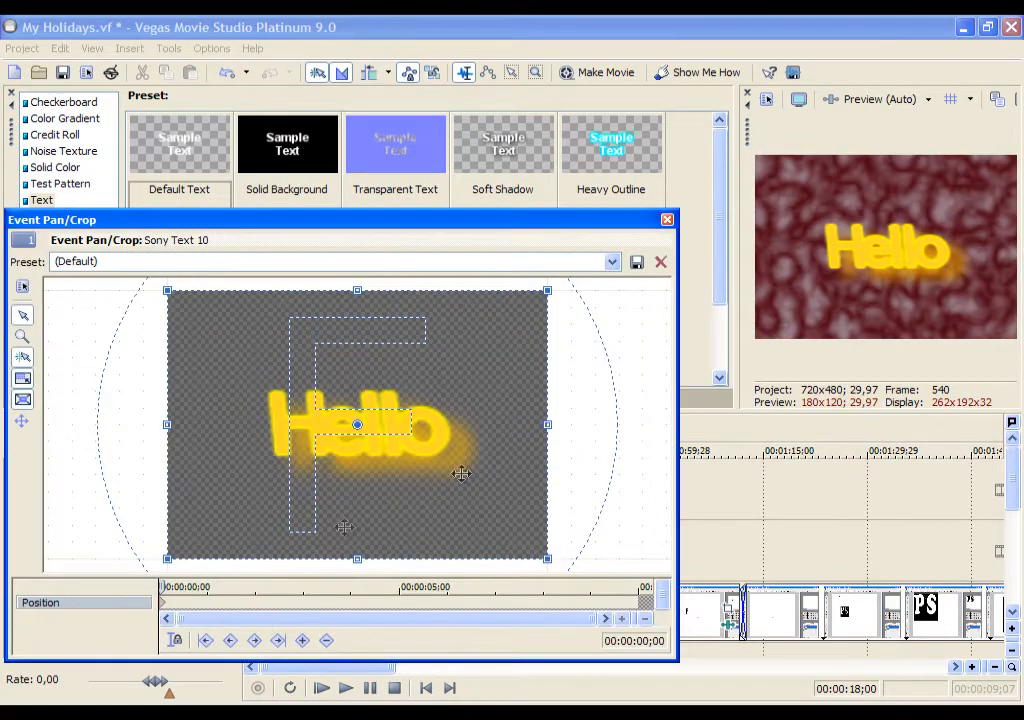
left_click(667, 220)
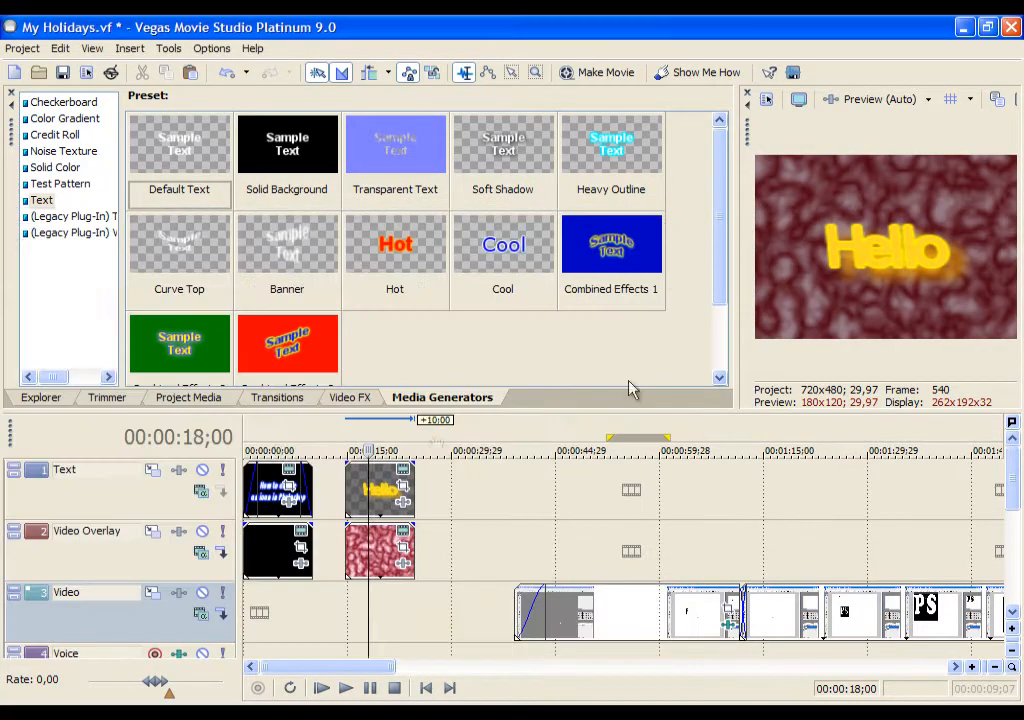
left_click(403, 490)
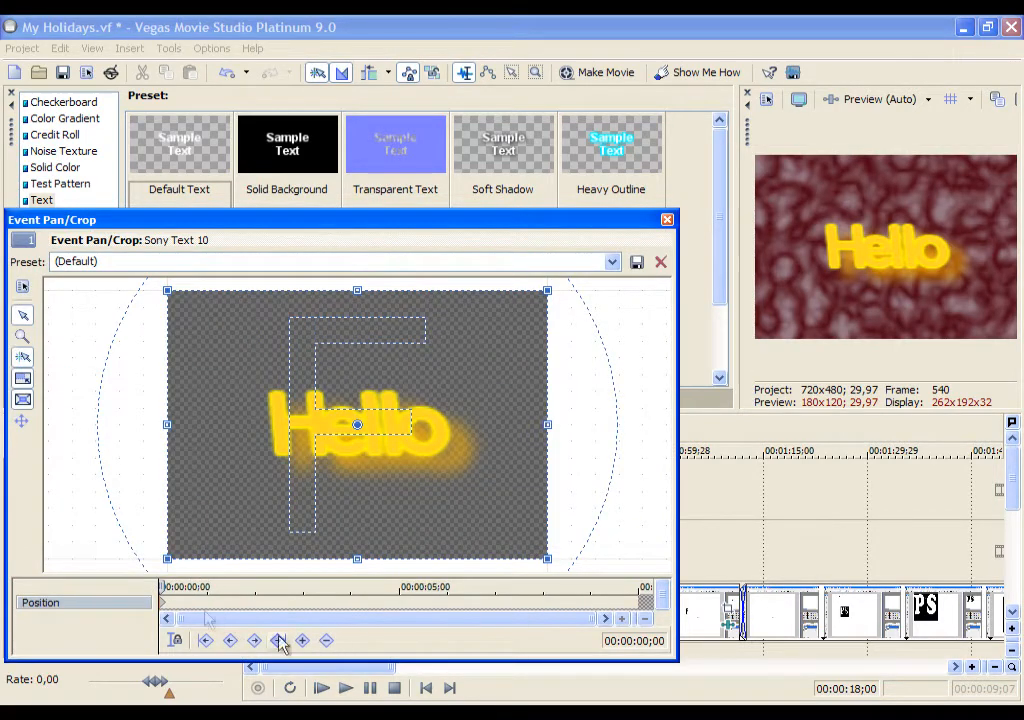
left_click_drag(164, 587, 277, 588)
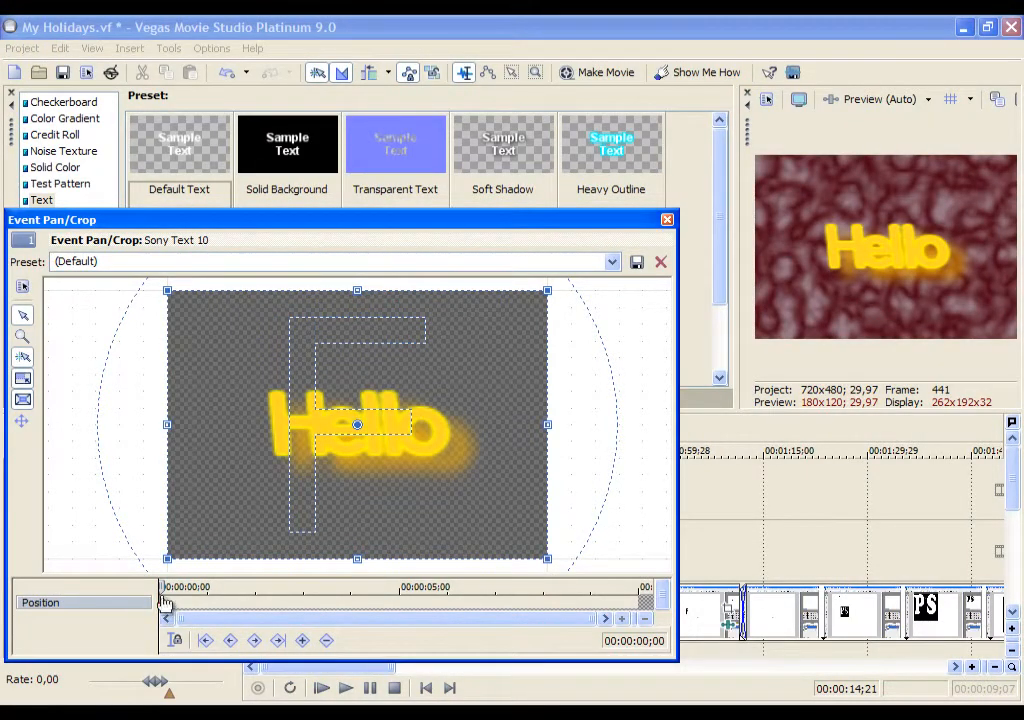
left_click_drag(162, 586, 210, 628)
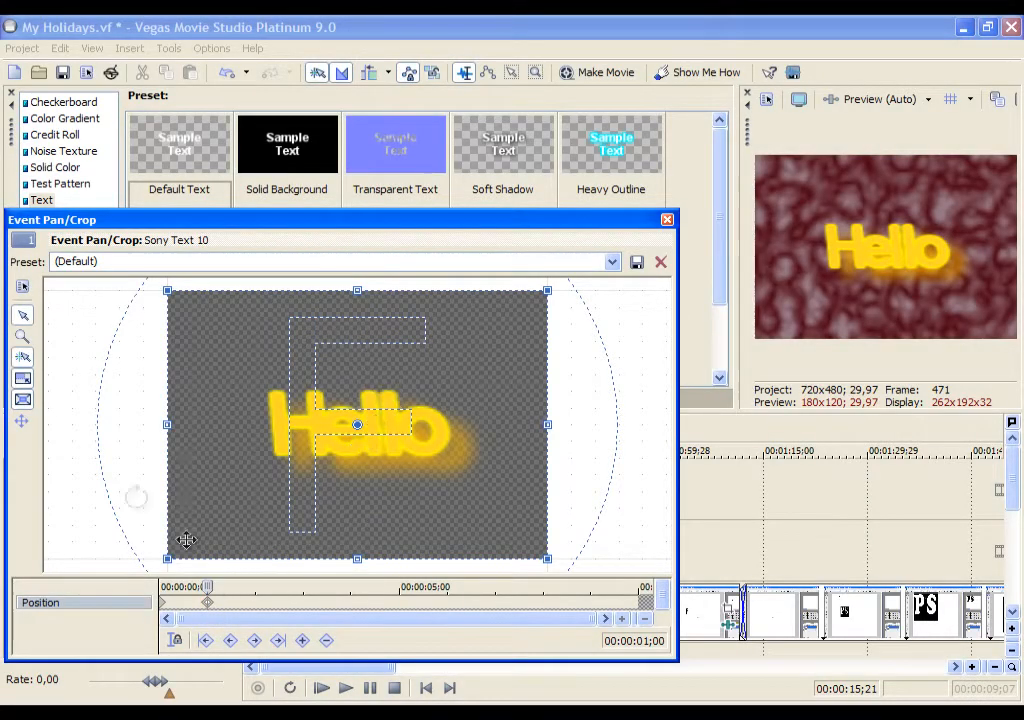
- Shrink the crop frame to about half size at the one-second keyframe, set its interpolation to Smooth, and scrub through the zoom
left_click_drag(547, 291, 424, 386)
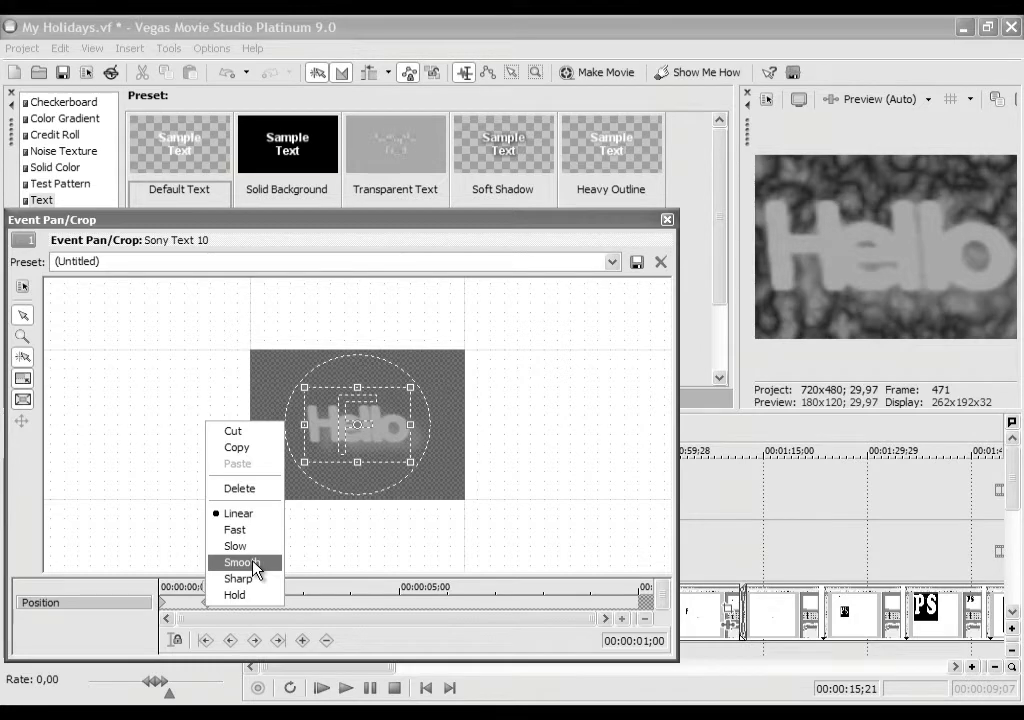
left_click(254, 564)
left_click_drag(207, 587, 60, 577)
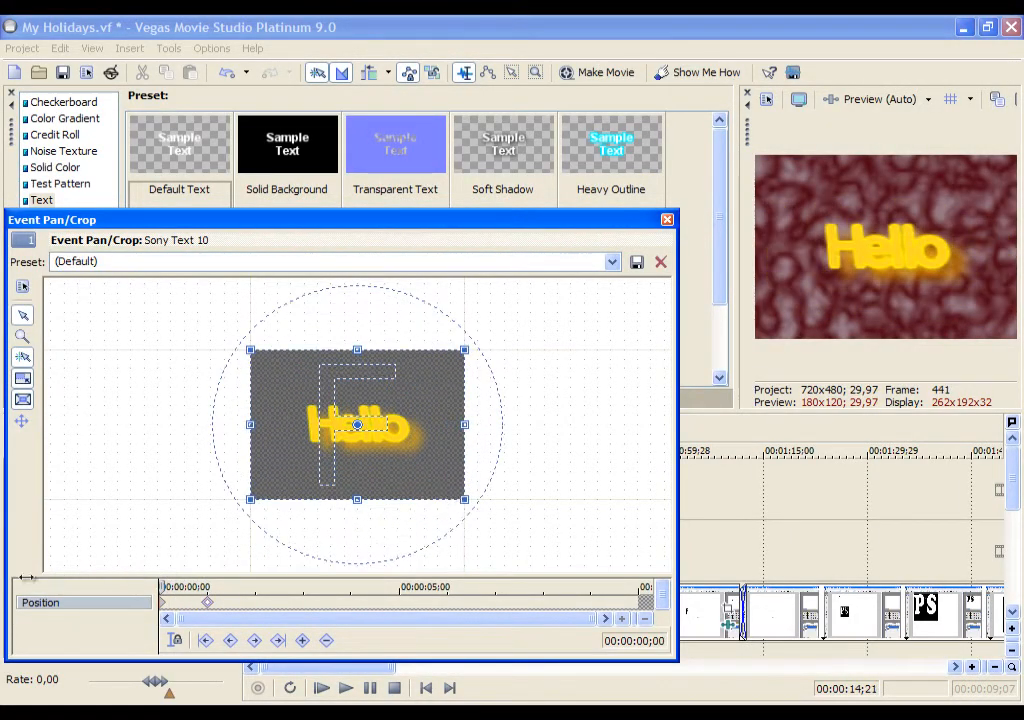
left_click_drag(172, 594, 100, 593)
- Add a keyframe at 00:00:02;00 with the crop frame moved left completely off the text, and change that keyframe's interpolation
left_click(221, 593)
left_click(258, 608)
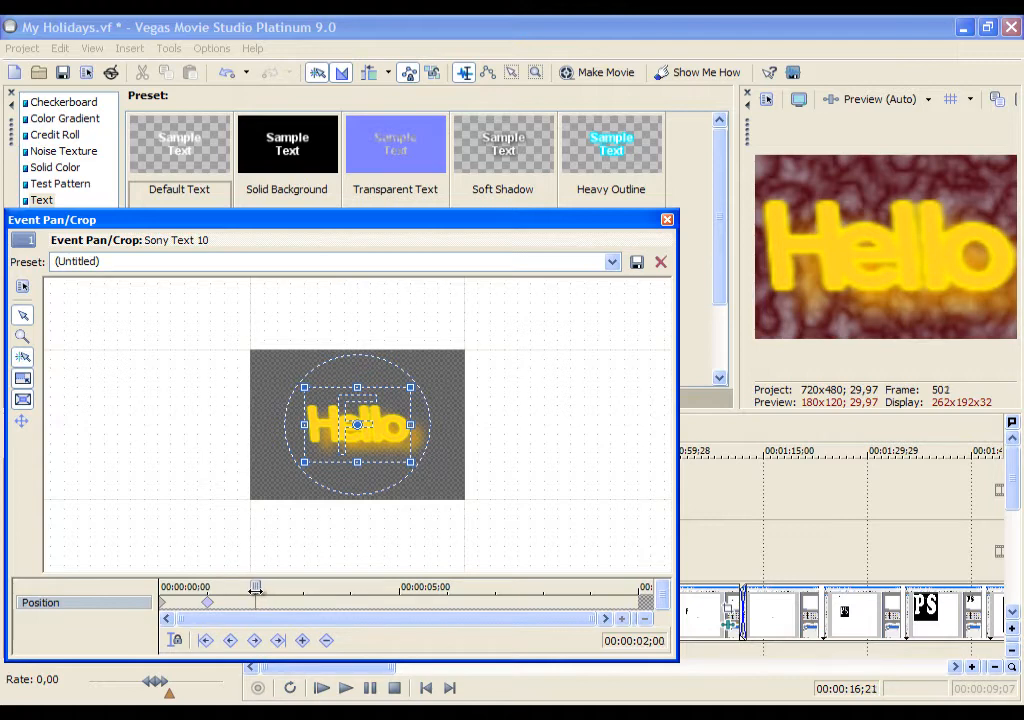
left_click(303, 643)
left_click_drag(358, 425, 170, 425)
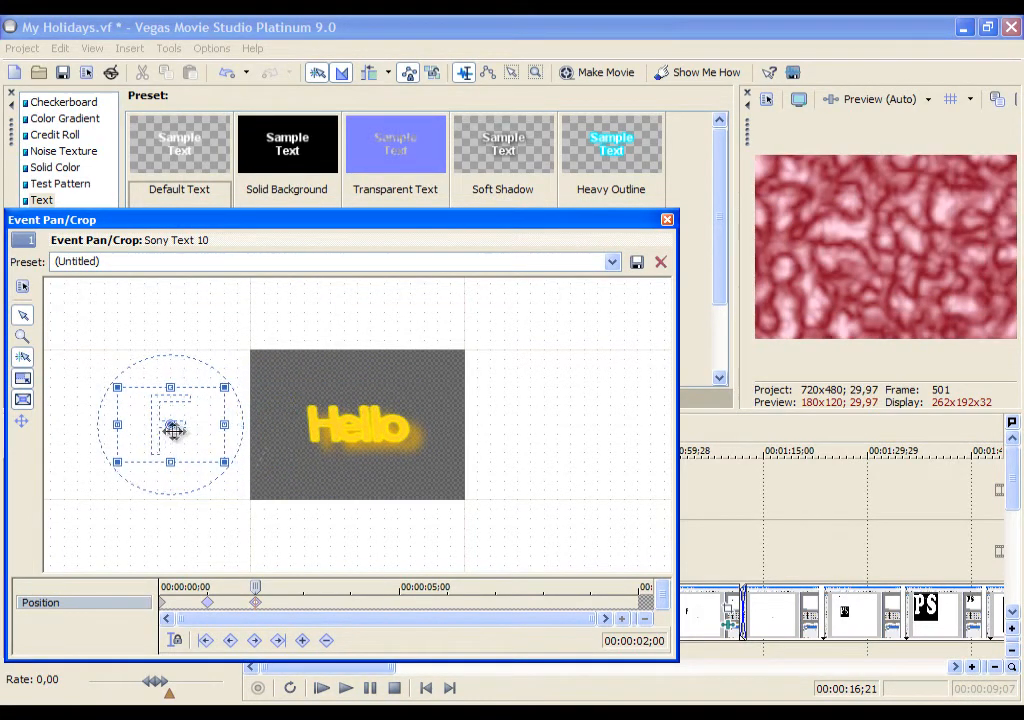
right_click(255, 605)
left_click(293, 577)
left_click(207, 602)
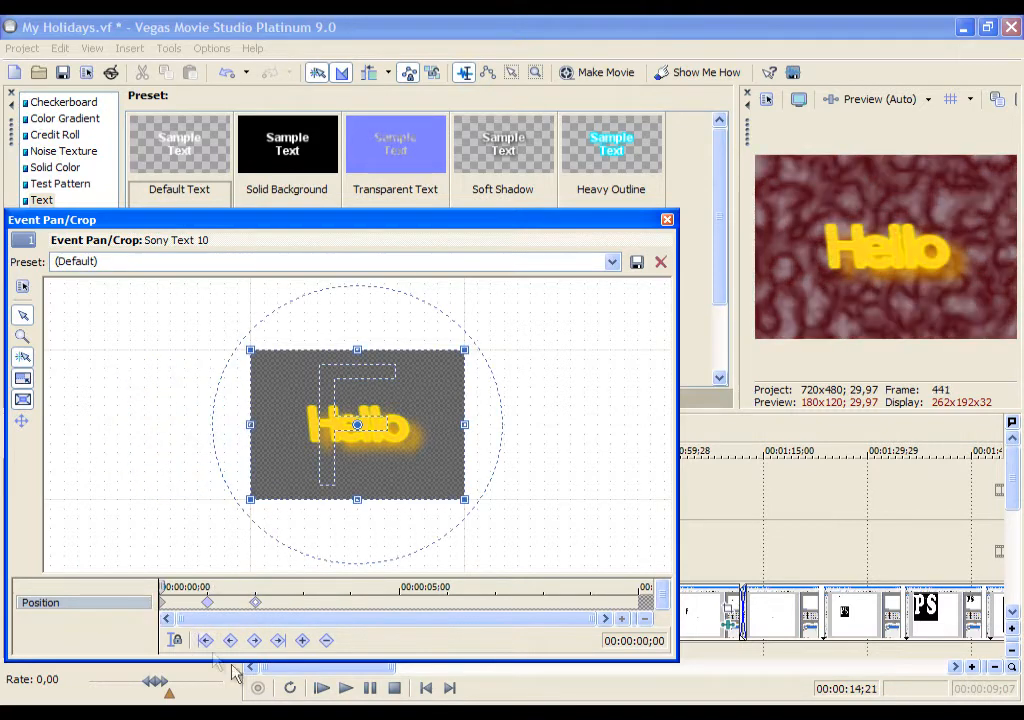
- Preview the Hello clip's zoom-and-slide animation, close its Pan/Crop settings, and play it back on the timeline
key("space")
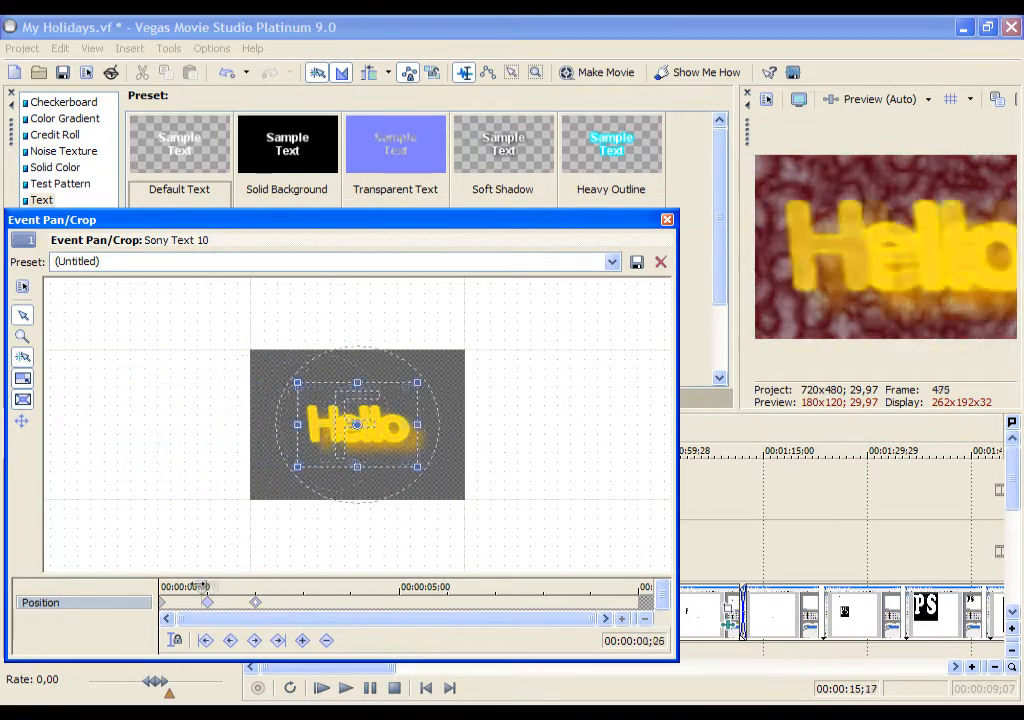
left_click(667, 219)
left_click(320, 688)
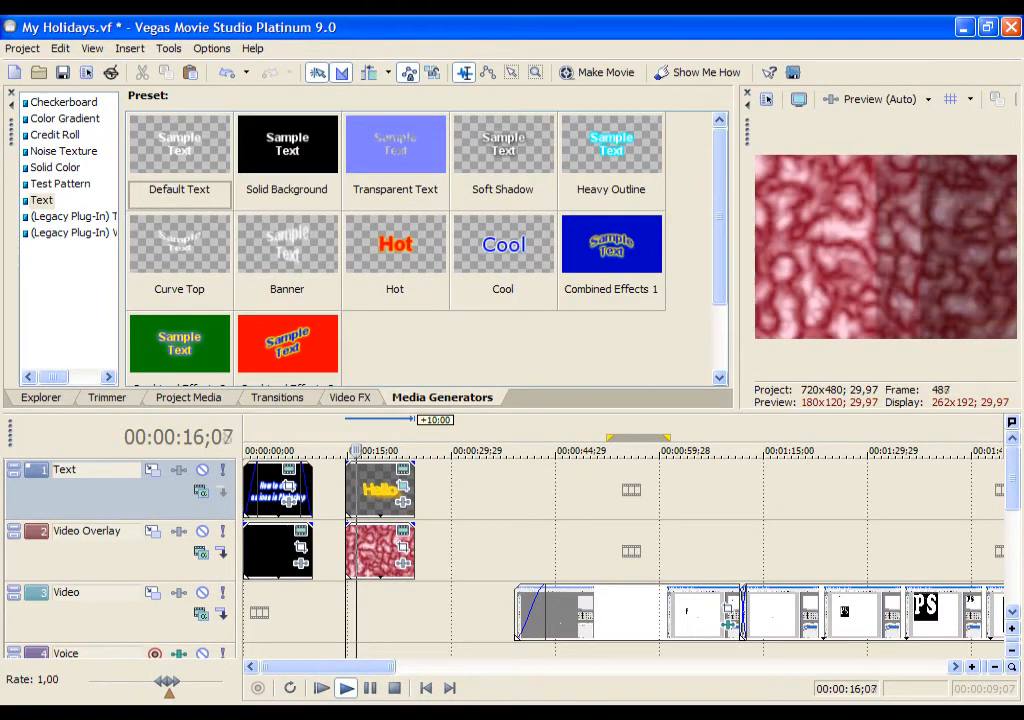
left_click(347, 690)
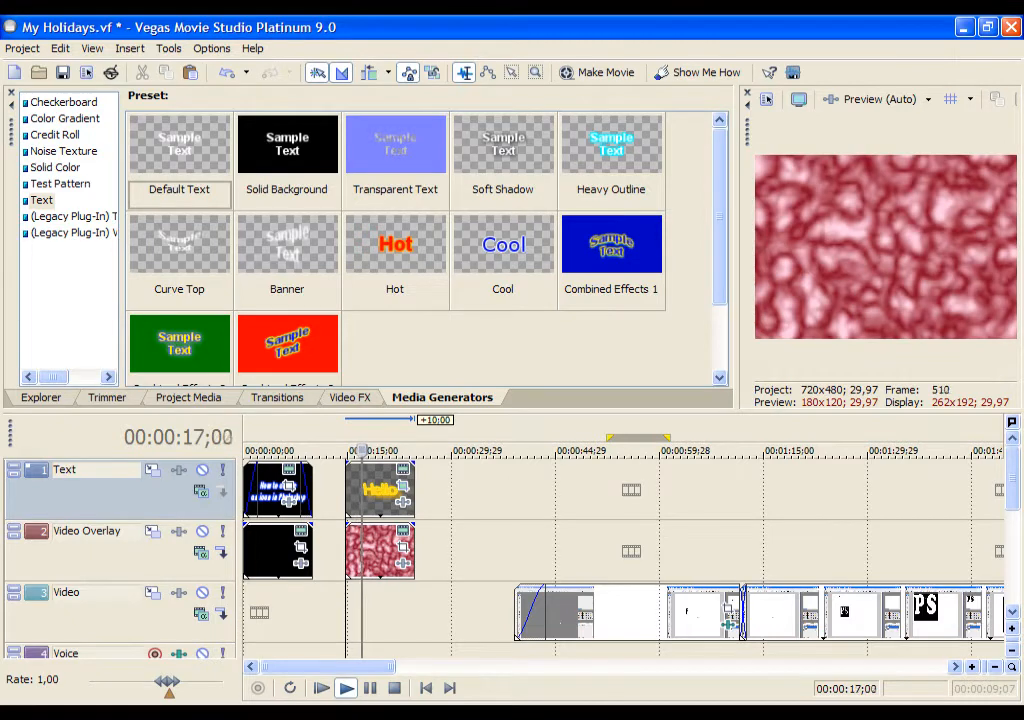
left_click(396, 688)
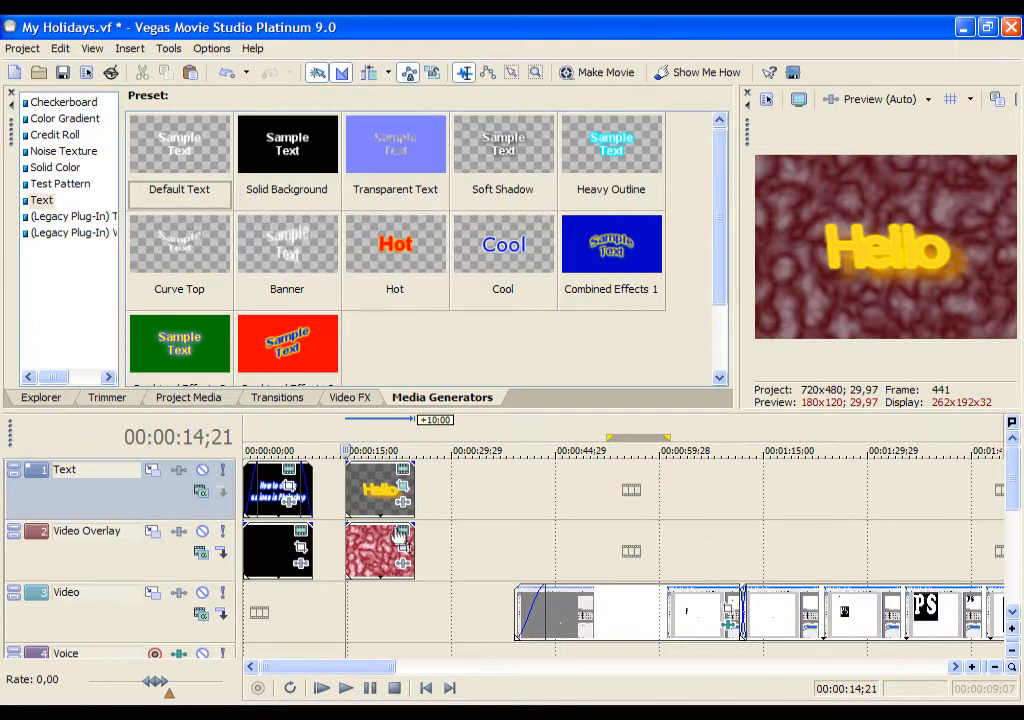
- Move the Hello clip about 19 seconds forward on the Text track, clear of the noise texture clip
left_click_drag(378, 487, 512, 488)
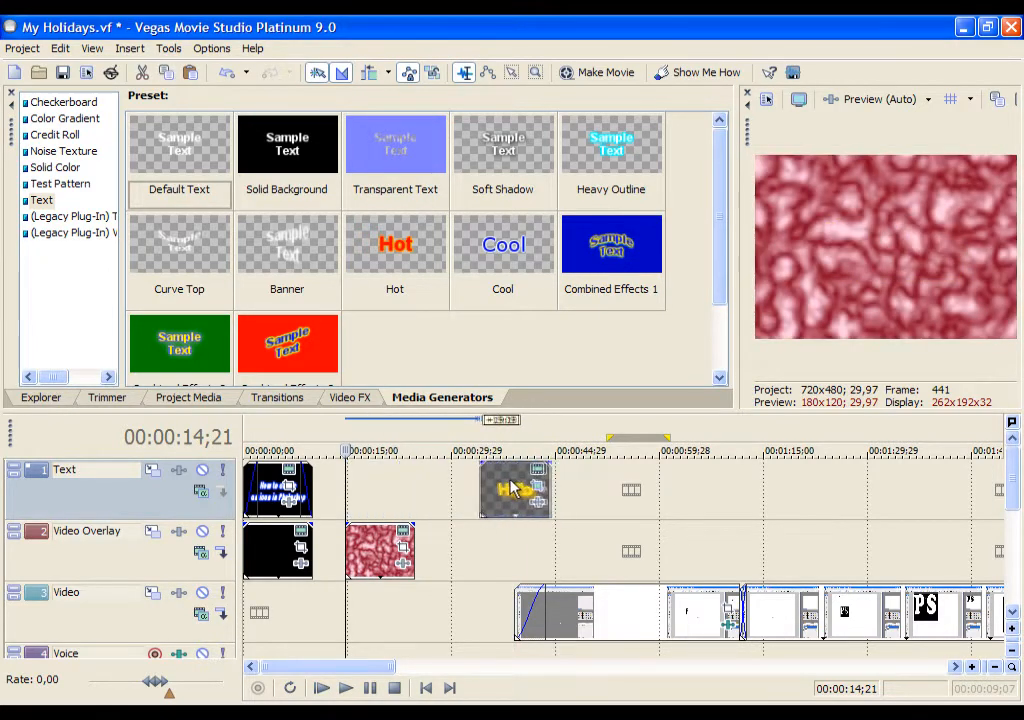
left_click(367, 550)
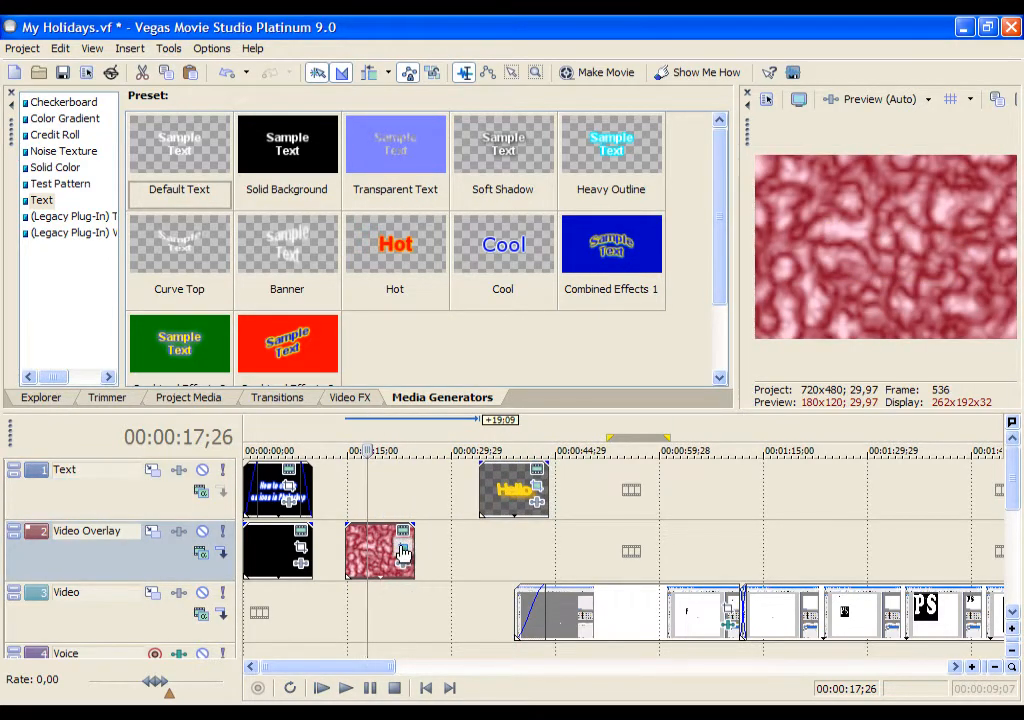
- Open Event Pan/Crop for the red noise texture clip and add a position keyframe at 00:00:02;00
left_click(402, 551)
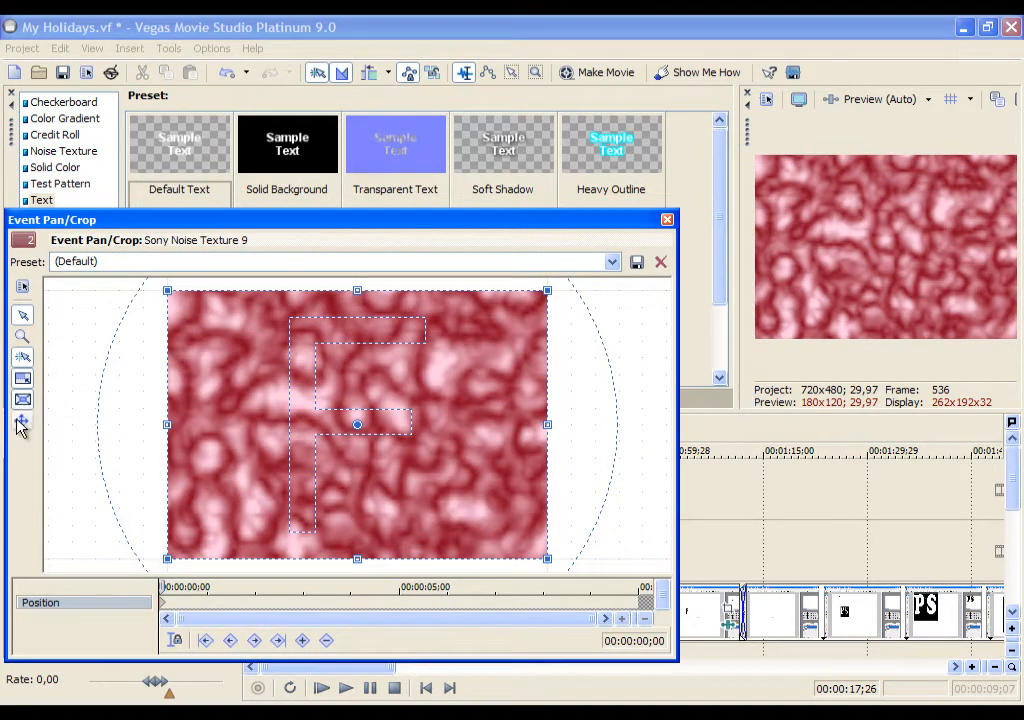
left_click_drag(318, 457, 328, 432)
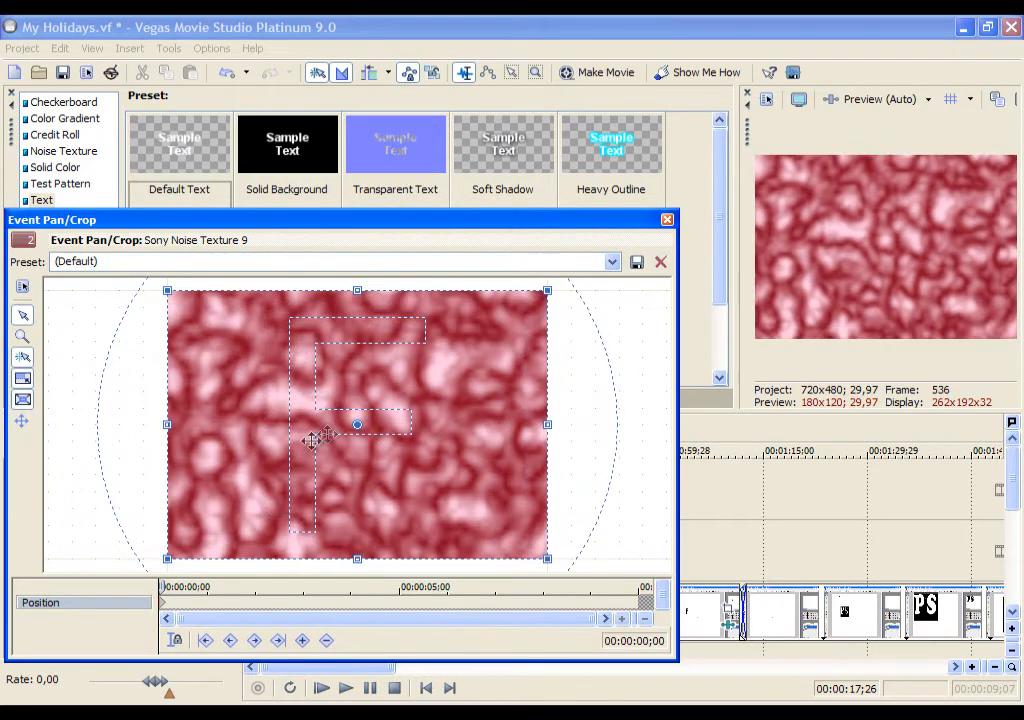
left_click(175, 587)
left_click_drag(175, 587, 258, 589)
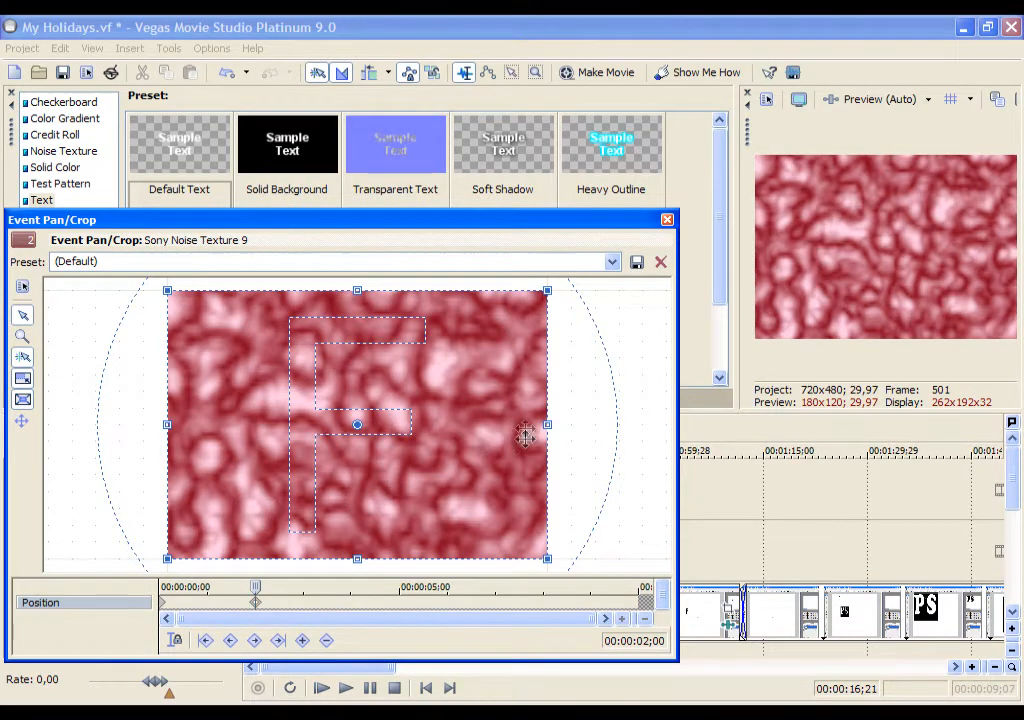
- Rotate the texture's crop frame around to its upright position at the two-second keyframe and change that keyframe's interpolation
scroll(258, 425, "down", 10)
scroll(250, 427, "up", 1)
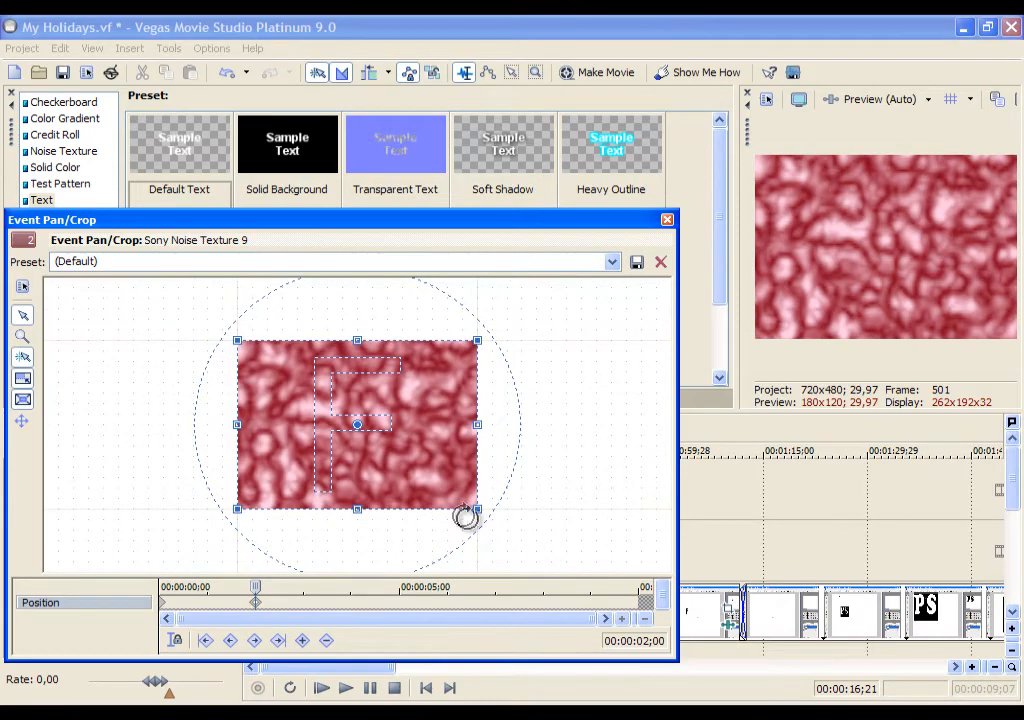
mouse_move(437, 535)
left_mouse_down()
mouse_move(387, 549)
mouse_move(270, 507)
mouse_move(199, 402)
mouse_move(242, 321)
mouse_move(388, 290)
mouse_move(485, 420)
mouse_move(424, 516)
left_mouse_up()
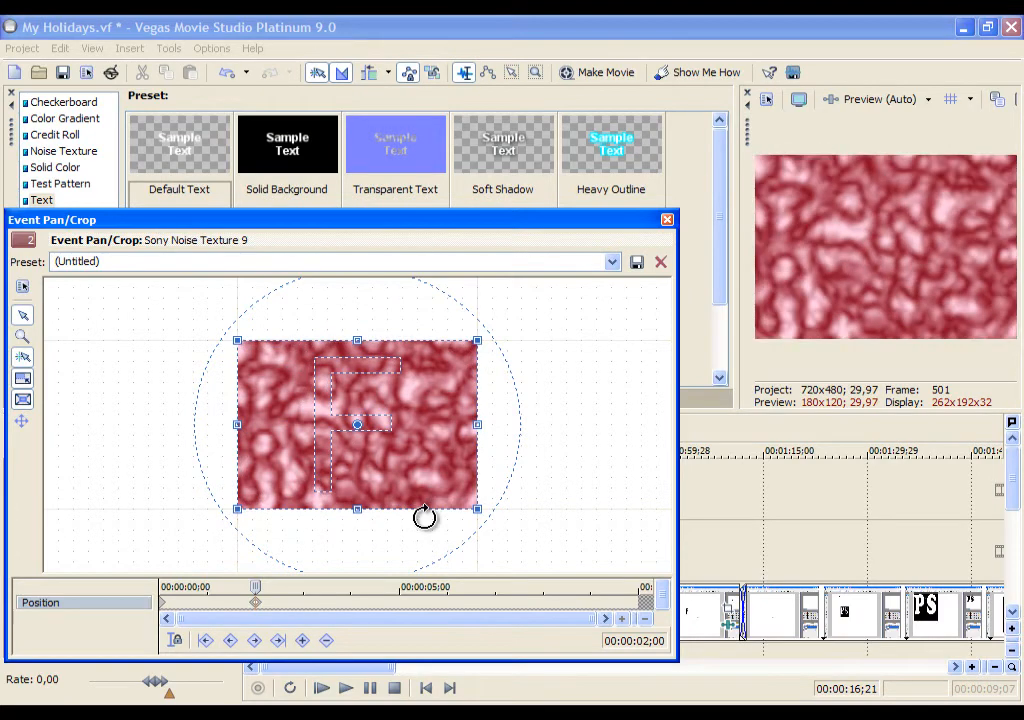
right_click(256, 603)
left_click(291, 544)
- Preview the texture's spin in Pan/Crop, close the settings, and play the clip back on the timeline
left_click(164, 588)
key("space")
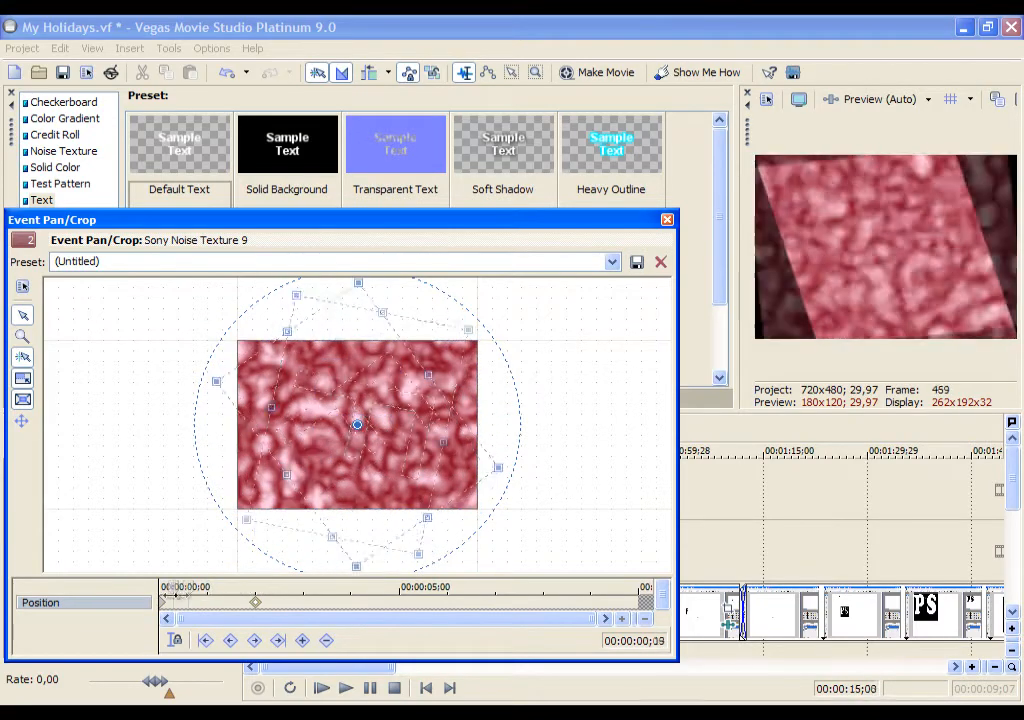
left_click_drag(211, 597, 263, 600)
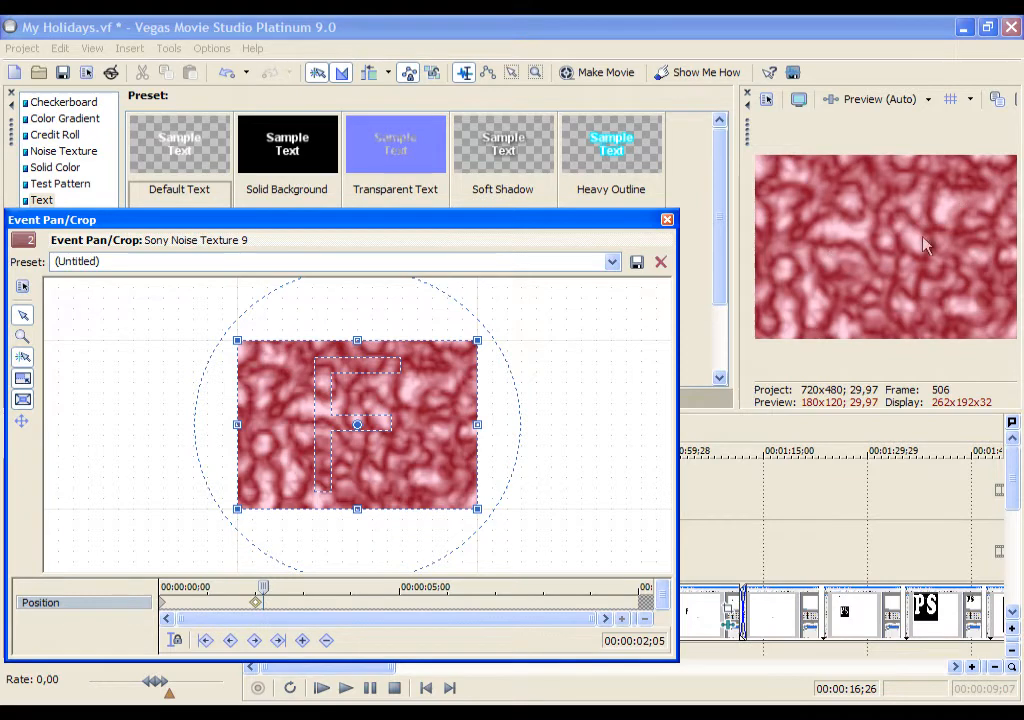
left_click(667, 219)
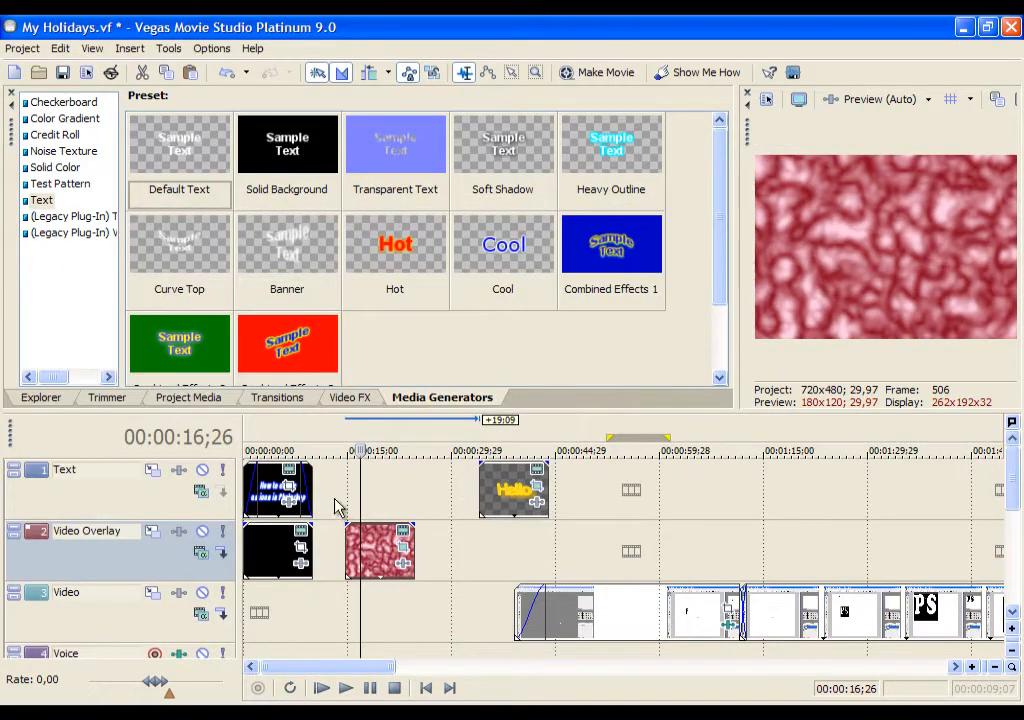
left_click(336, 507)
left_click(345, 688)
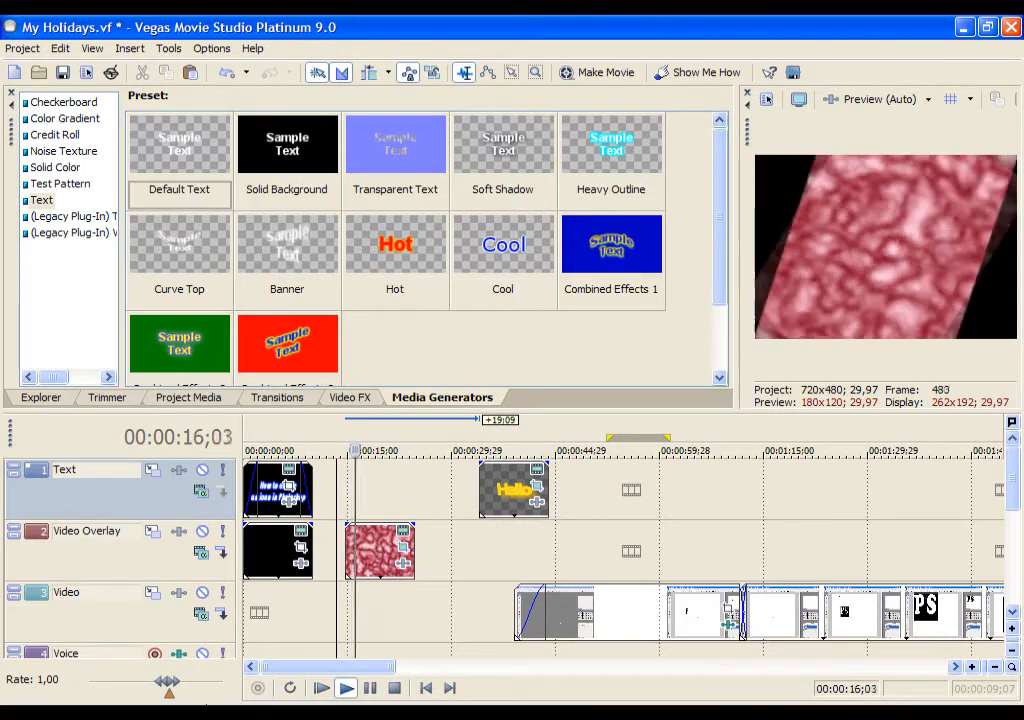
left_click(394, 688)
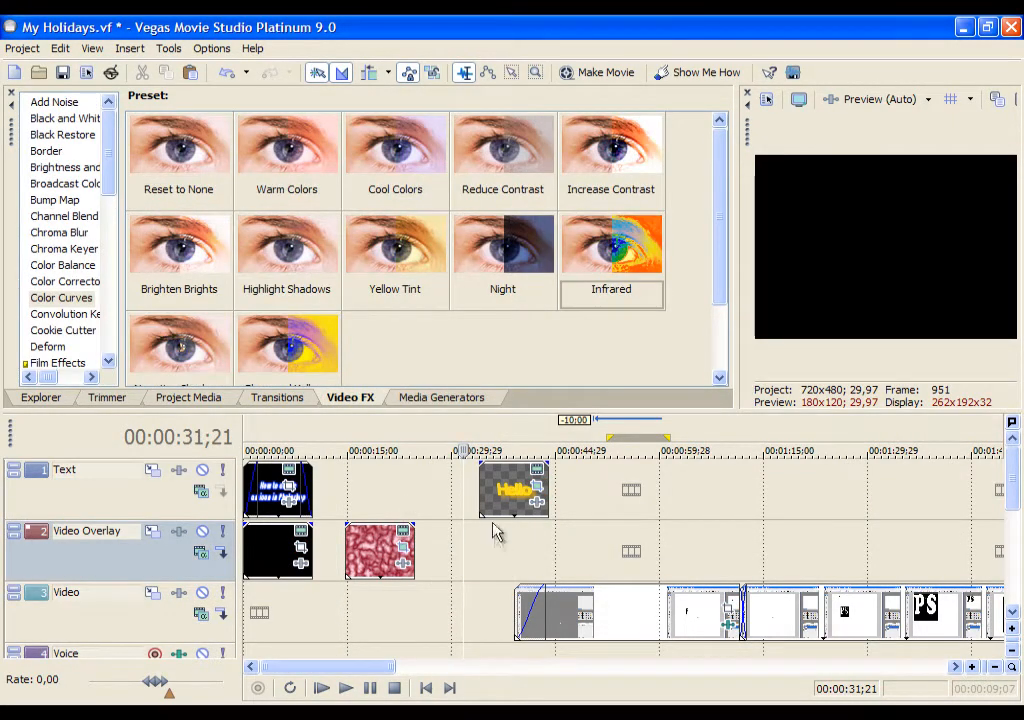
- Apply the Channel Blend effect's Blue Only preset to the noise texture clip and add an effect keyframe at 00:00:02;00
left_click(376, 549)
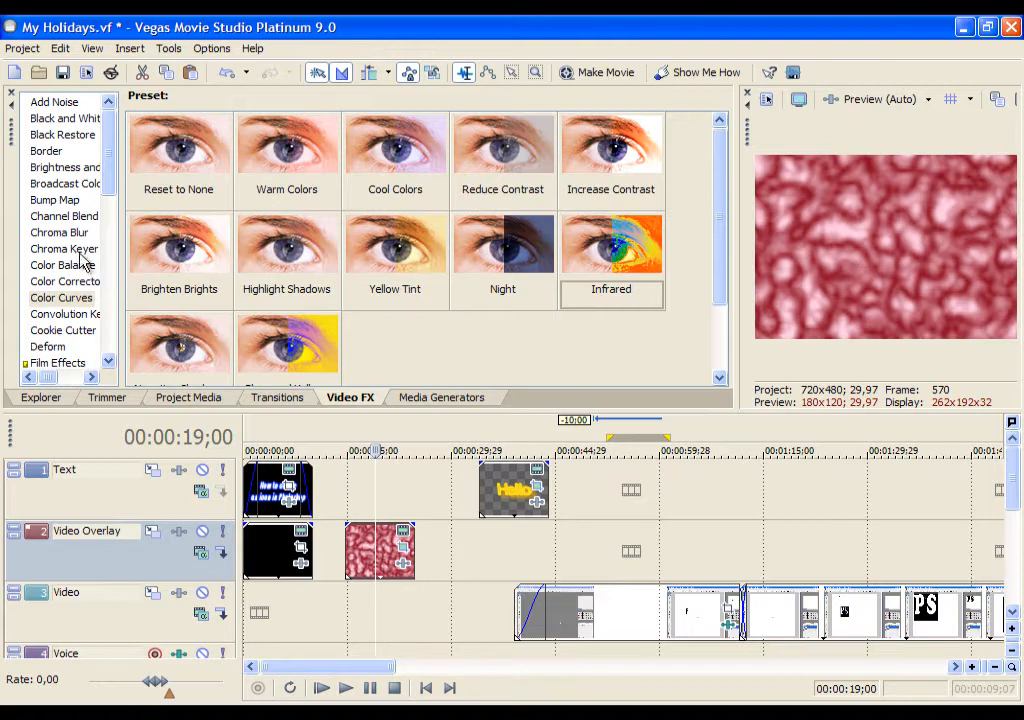
left_click(60, 232)
left_click(62, 185)
left_click(60, 200)
left_click(62, 216)
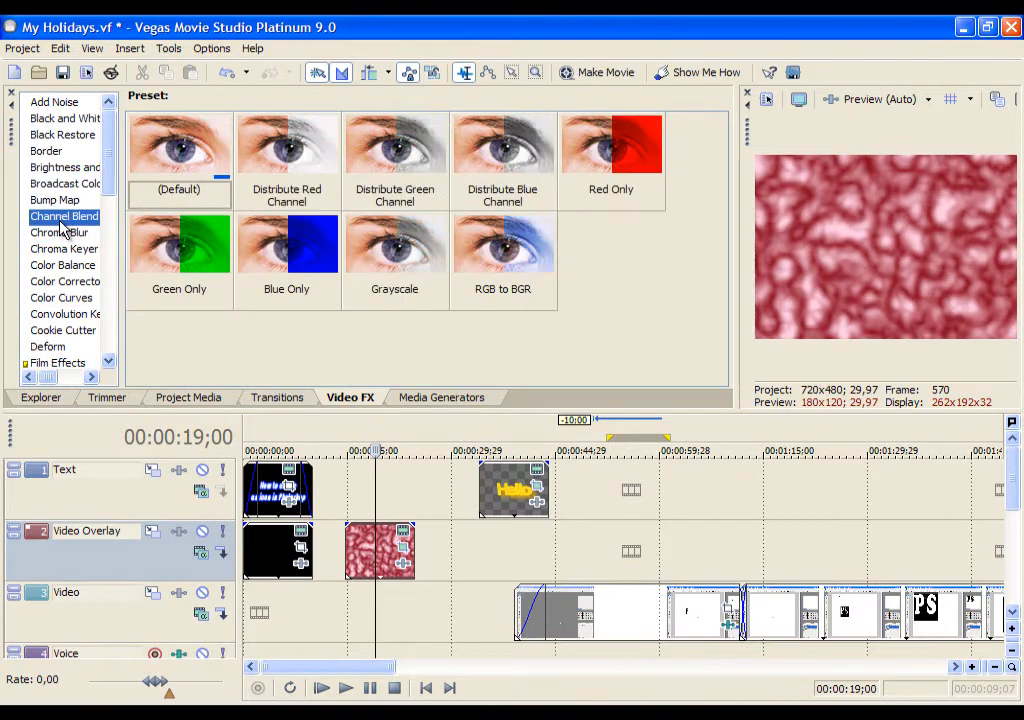
left_click_drag(290, 245, 370, 545)
left_click_drag(356, 450, 399, 562)
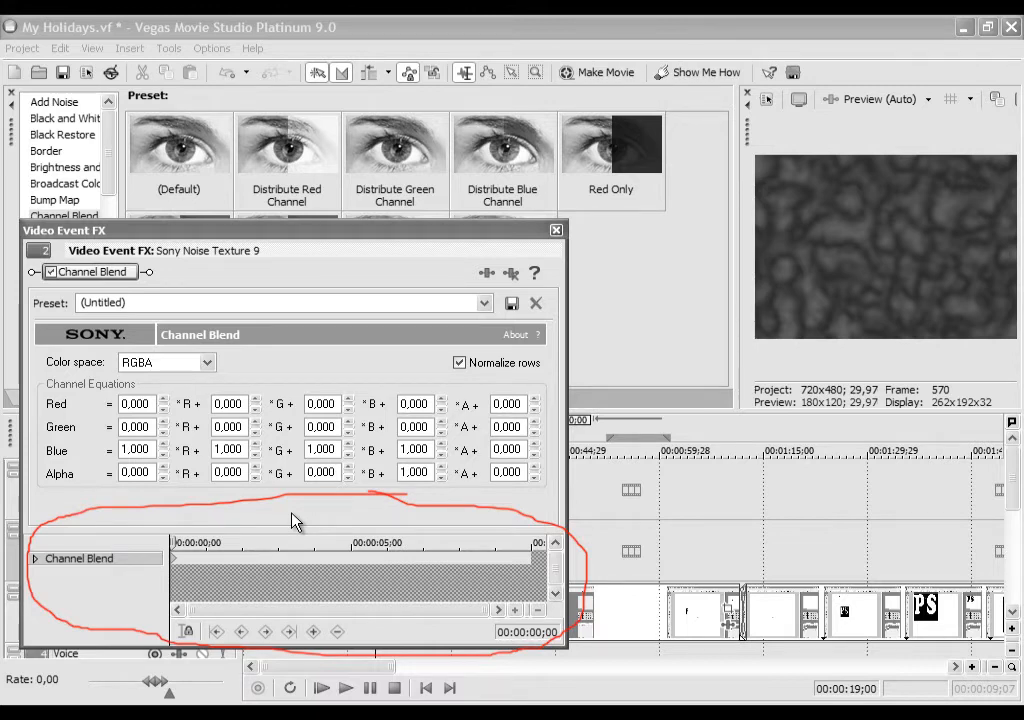
left_click_drag(170, 547, 241, 542)
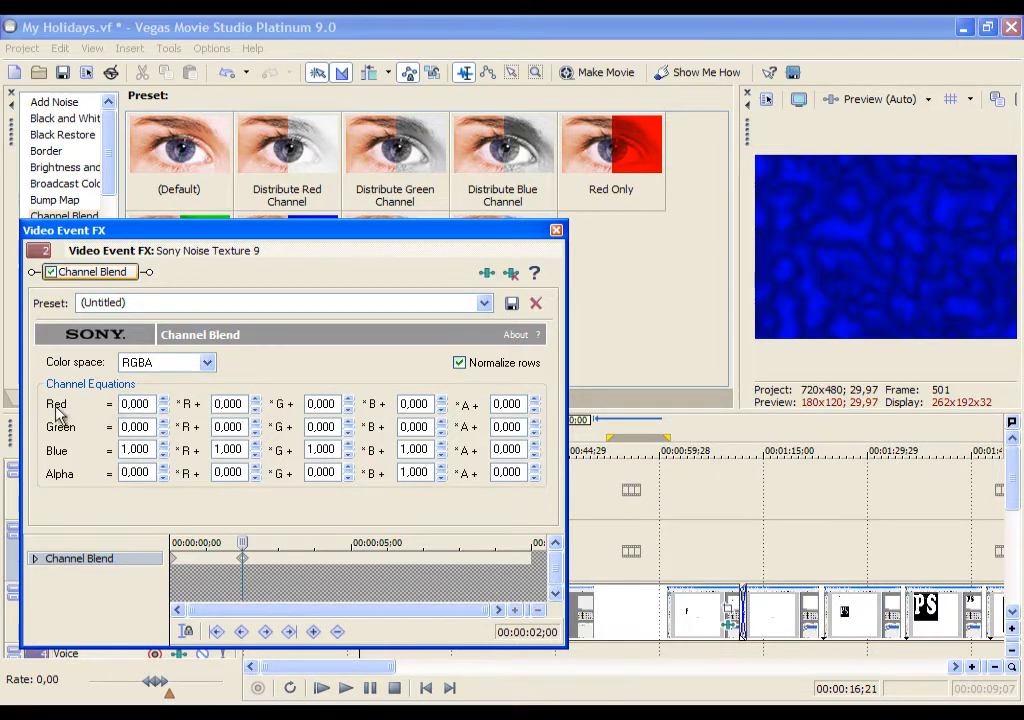
- Try custom channel equation values and the Red Only and Distribute Green Channel presets at the two-second Channel Blend keyframe
left_click(161, 399)
left_click(163, 400)
left_click(163, 423)
left_click(163, 453)
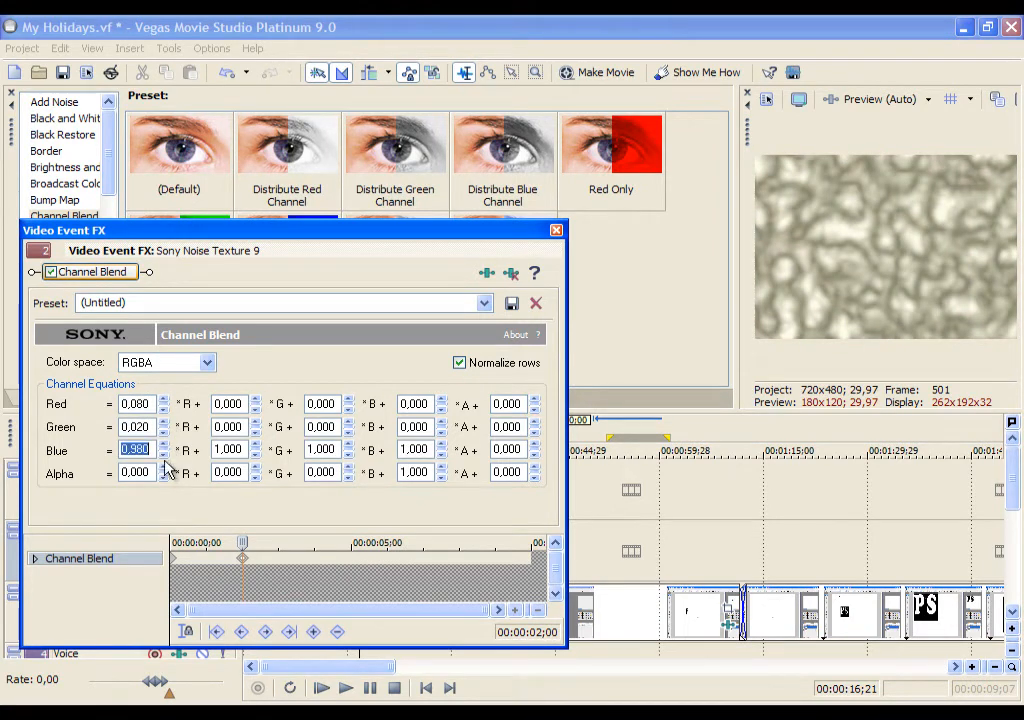
left_click(163, 467)
left_click(163, 467)
left_click_drag(256, 450, 256, 459)
left_click(254, 446)
left_click(484, 303)
left_click(193, 370)
left_click(484, 303)
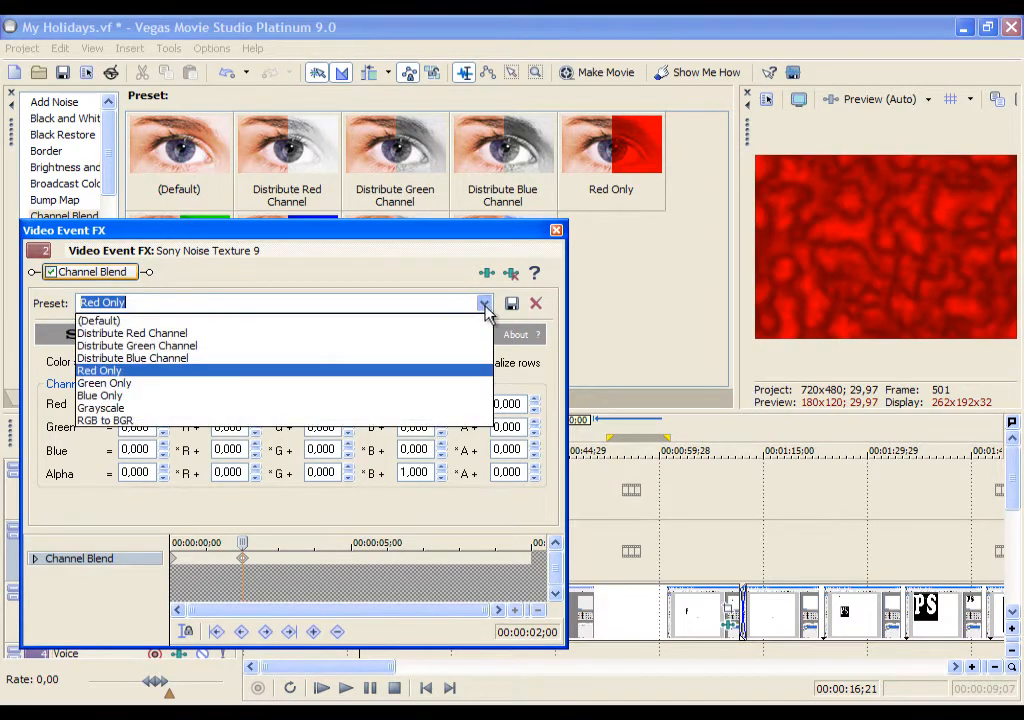
left_click(251, 349)
- Apply the Grayscale preset at the two-second Channel Blend keyframe, change its interpolation, and close the effect settings
left_click(484, 303)
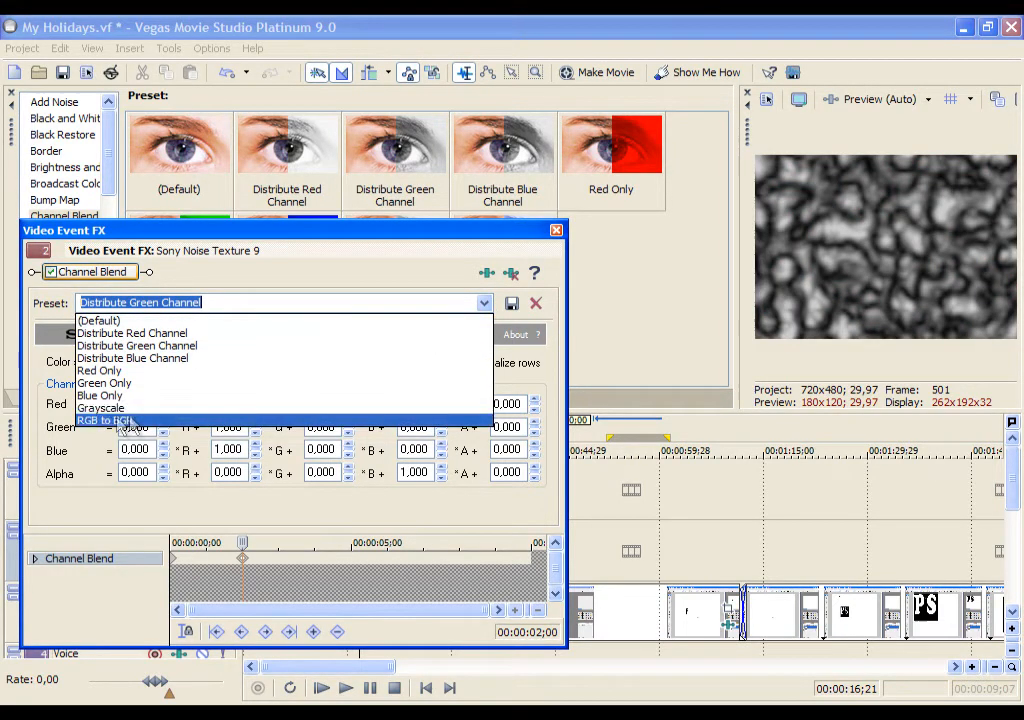
left_click(123, 414)
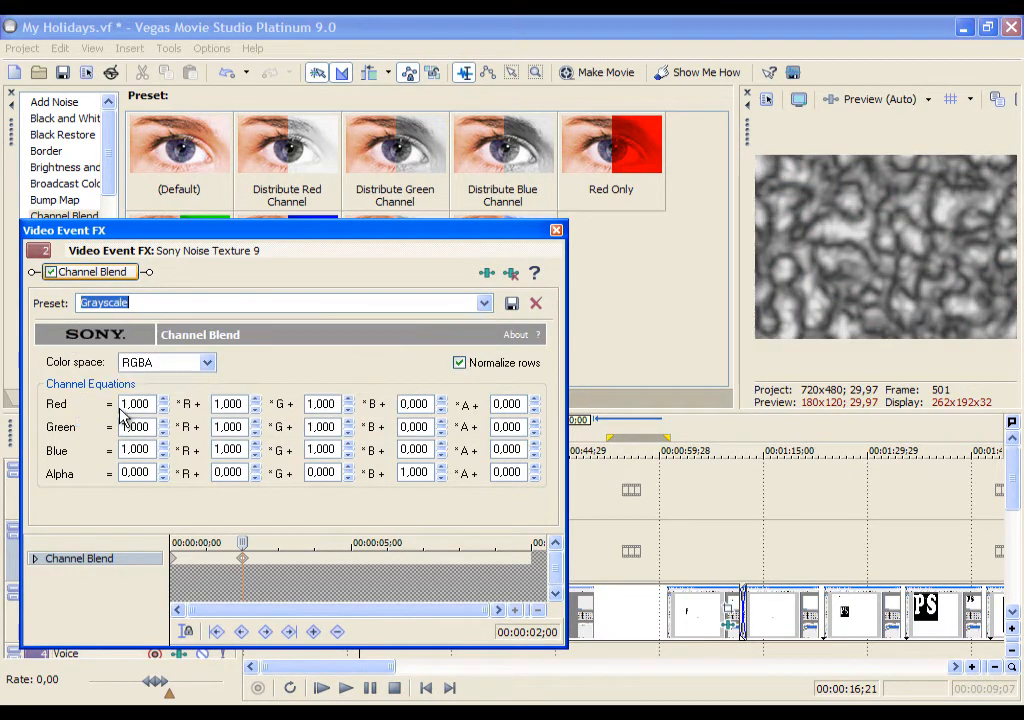
right_click(246, 568)
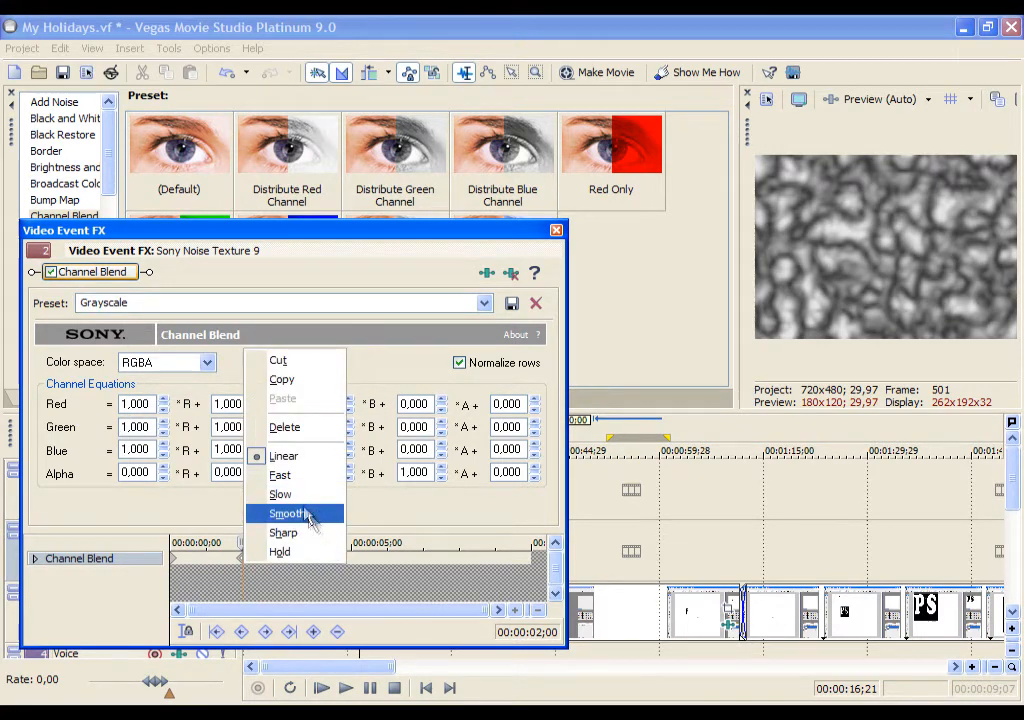
left_click(297, 496)
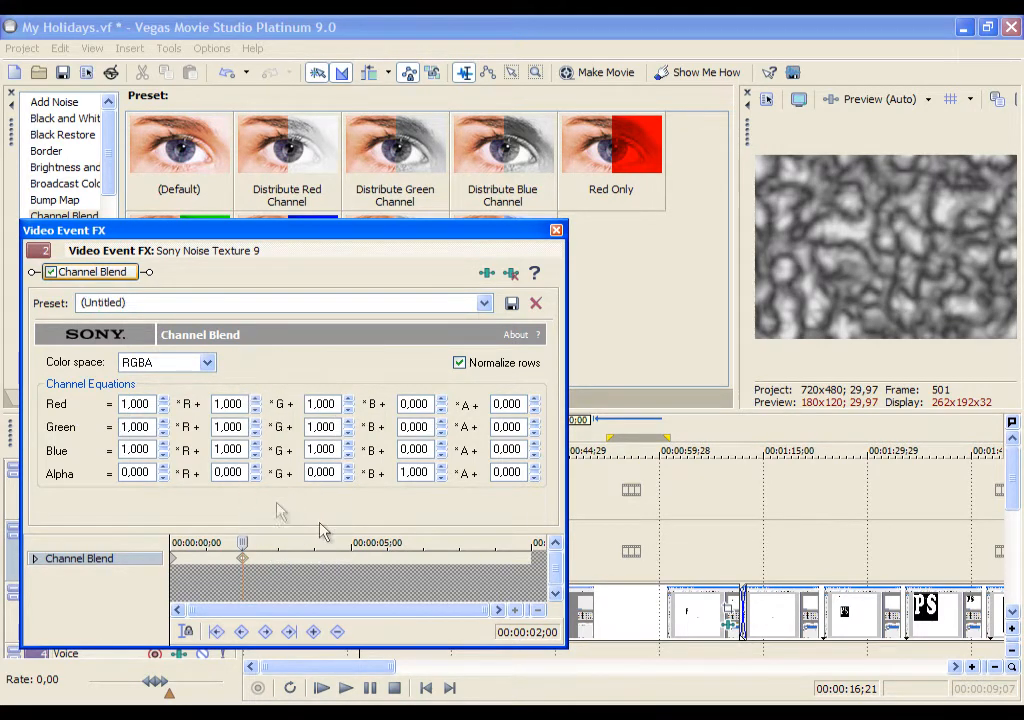
left_click(556, 230)
- Play back the noise texture clip several times from just before its start to check the spin and color transition
left_click(346, 500)
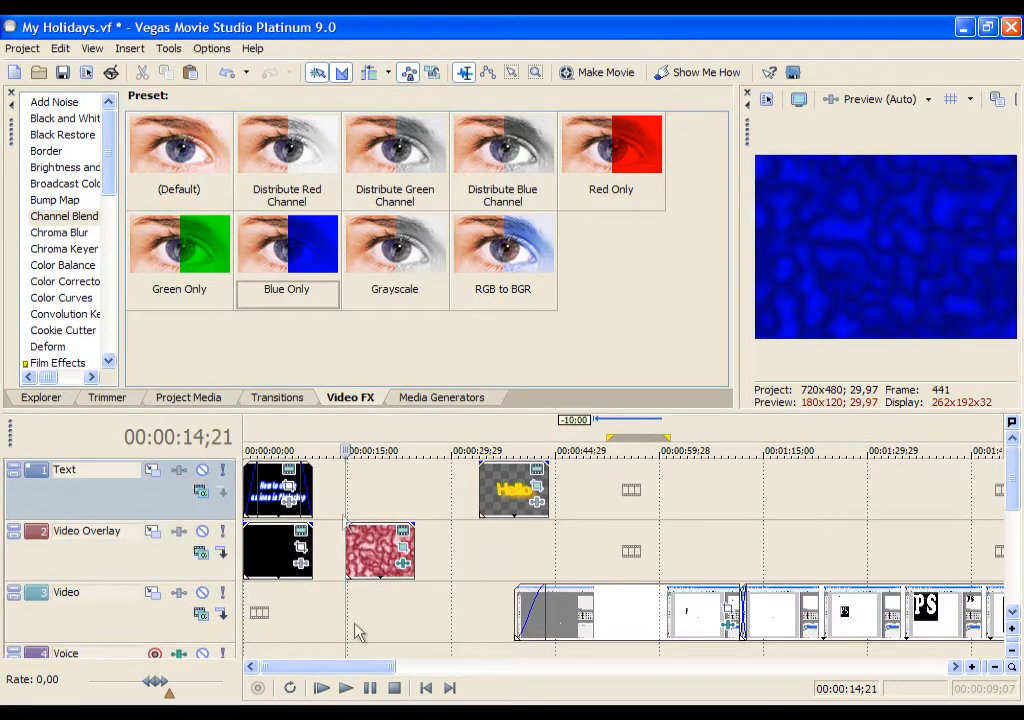
scroll(368, 538, "up", 2)
scroll(368, 538, "up", 2)
scroll(418, 548, "down", 2)
left_click(345, 688)
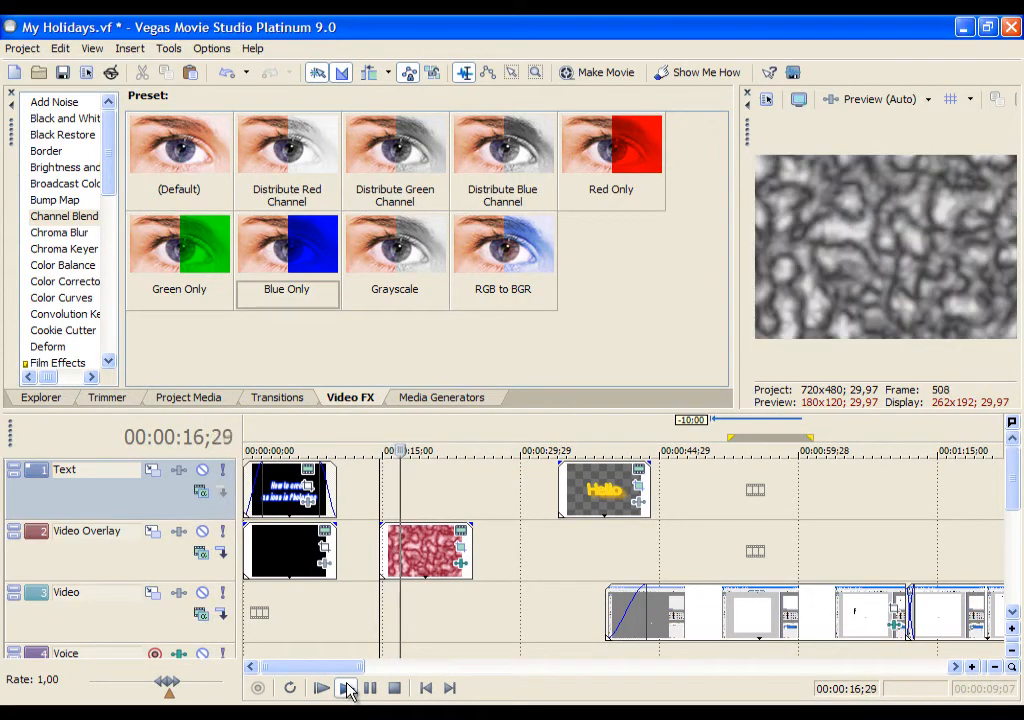
left_click(350, 690)
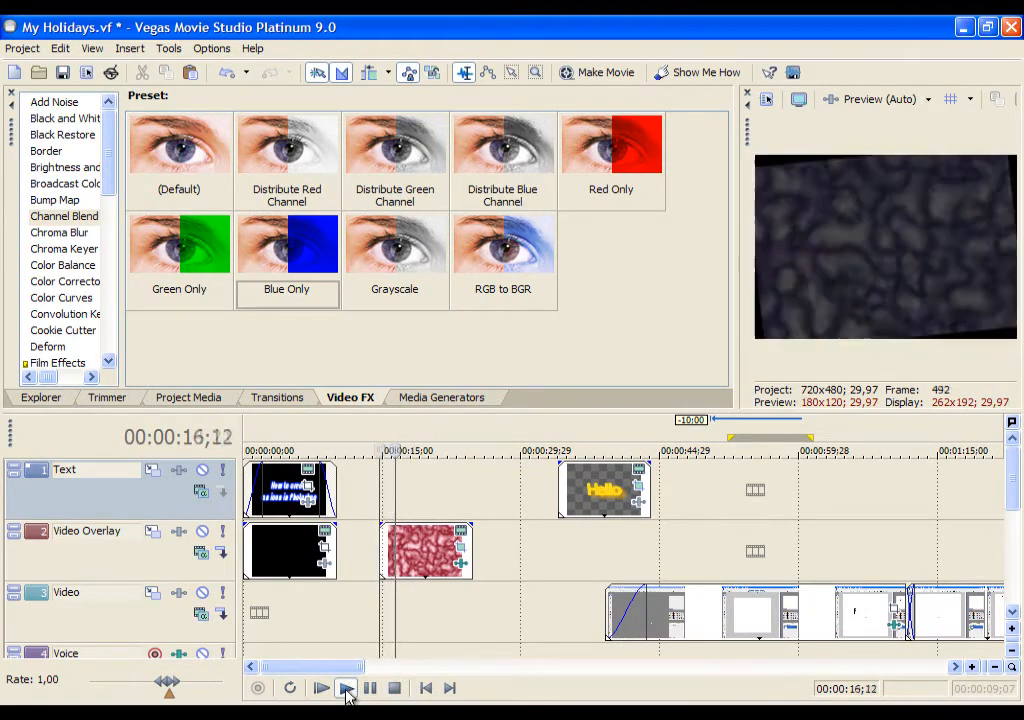
left_click(347, 690)
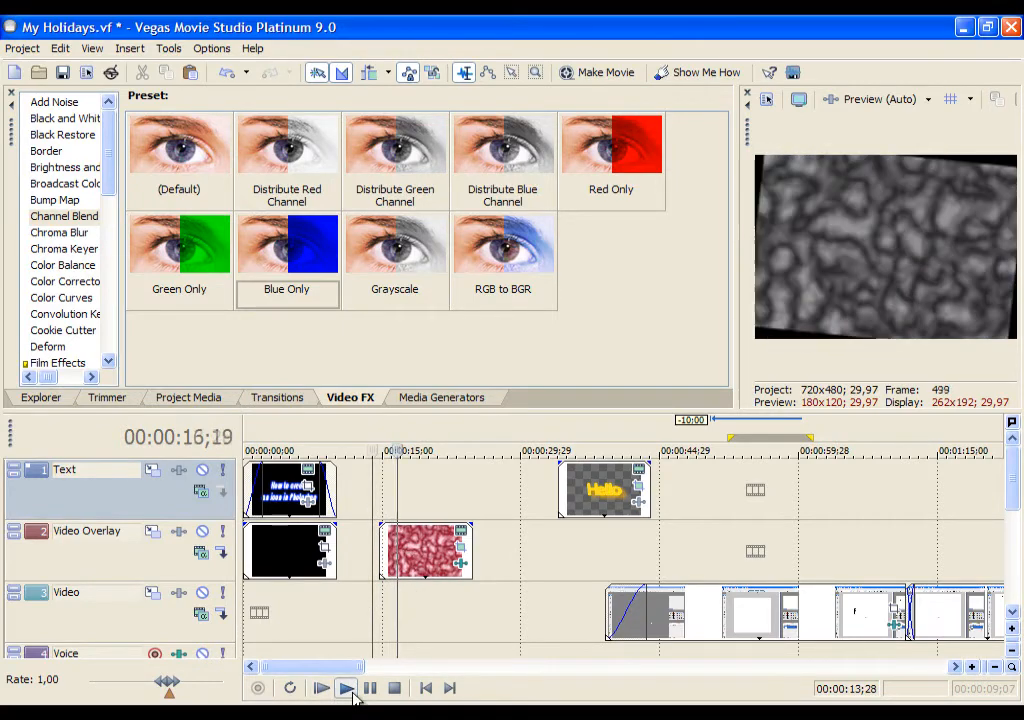
left_click(350, 690)
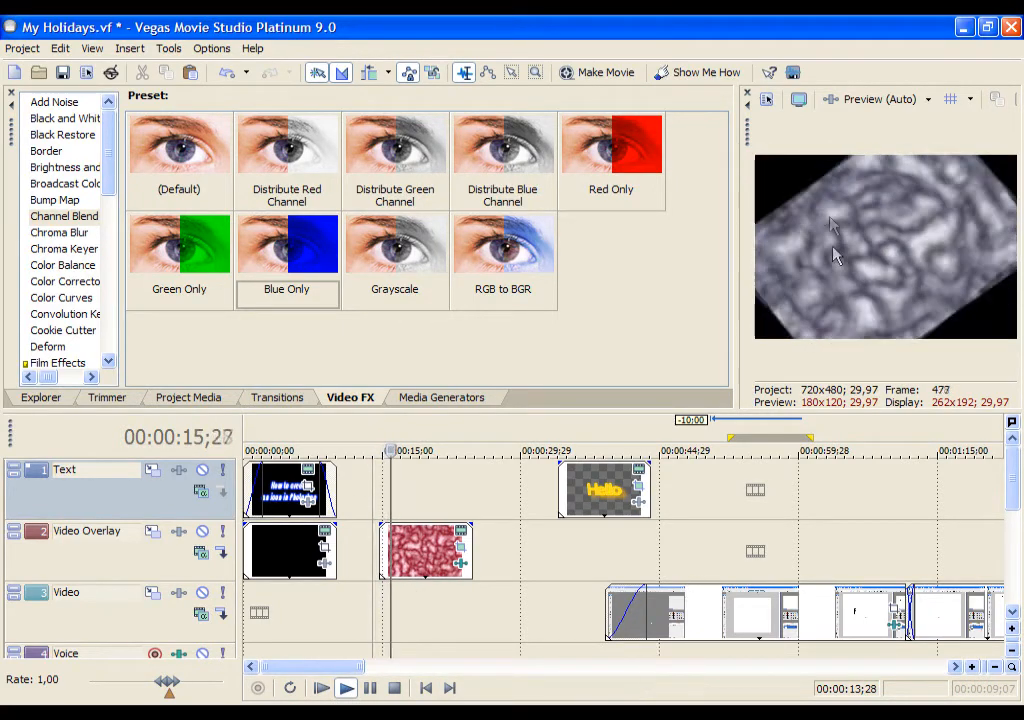
left_click(394, 688)
- Apply the Border effect's Soft Edge preset to the Hello clip and move the effect settings aside
left_click(573, 490)
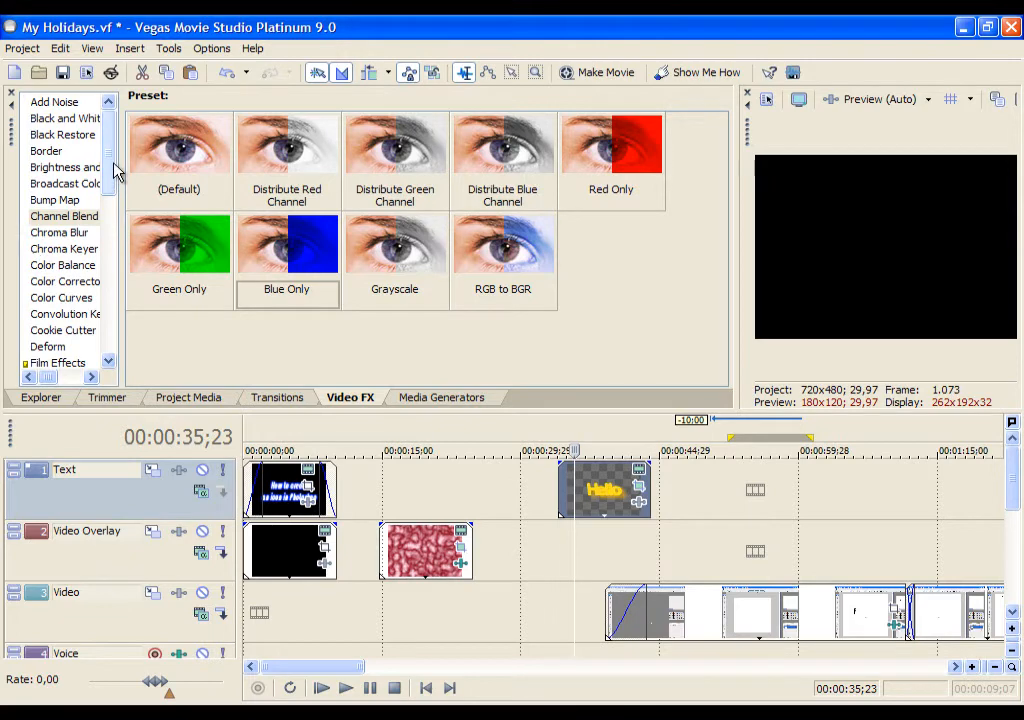
left_click(80, 151)
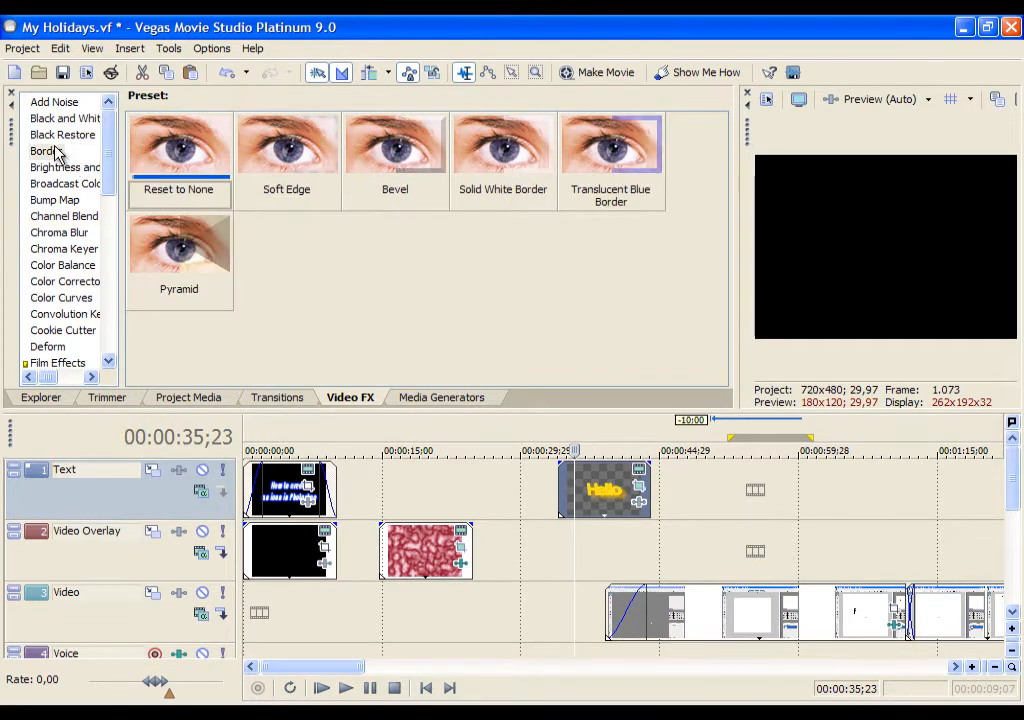
left_click_drag(250, 125, 601, 495)
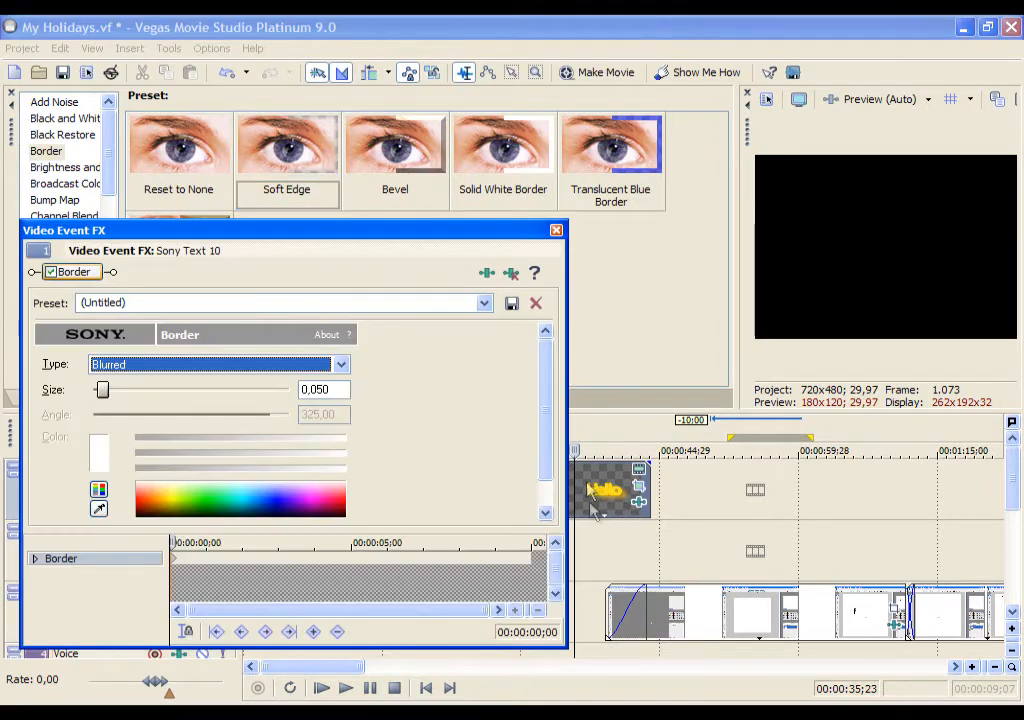
left_click_drag(381, 238, 350, 247)
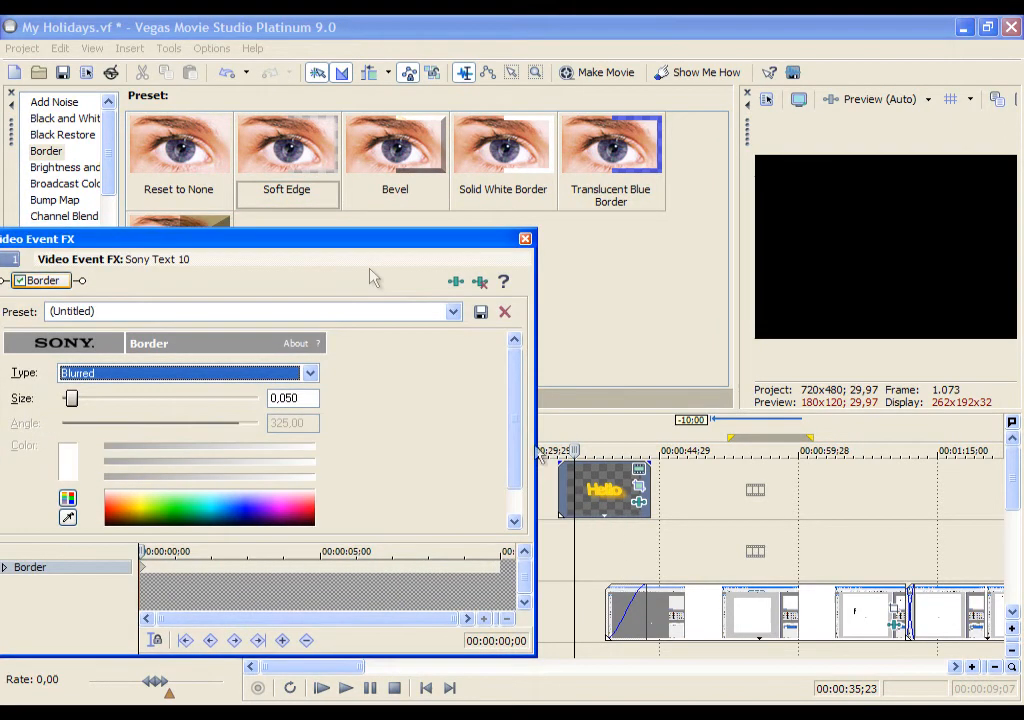
- Preview several points in the timeline along the Hello clip and close its effect settings
left_click(597, 548)
left_click(613, 529)
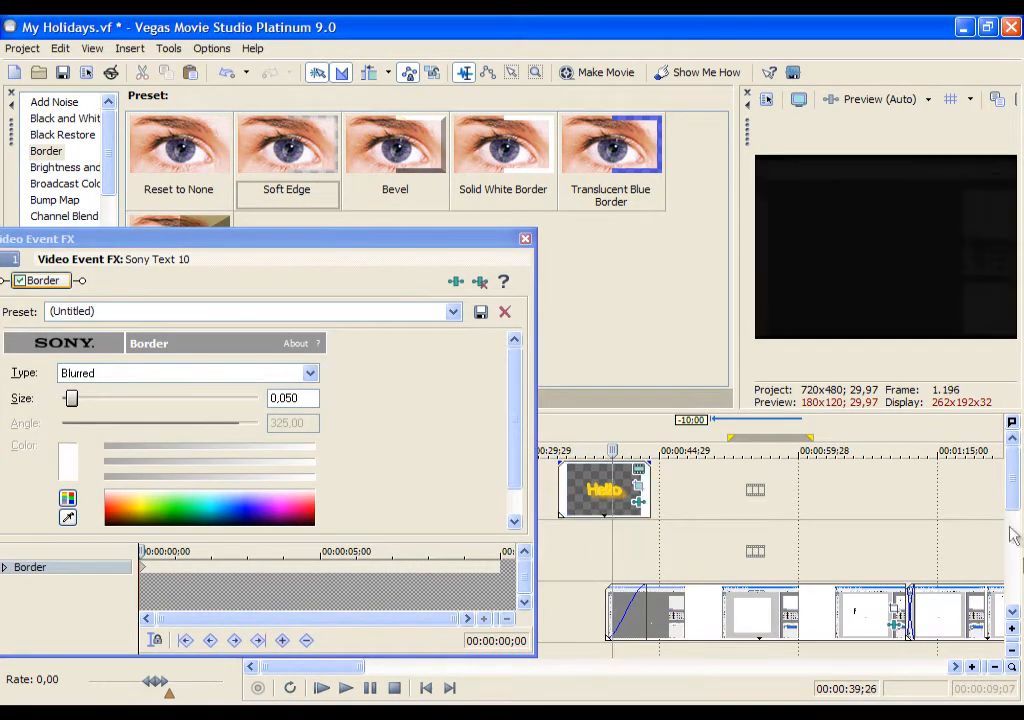
left_click(627, 530)
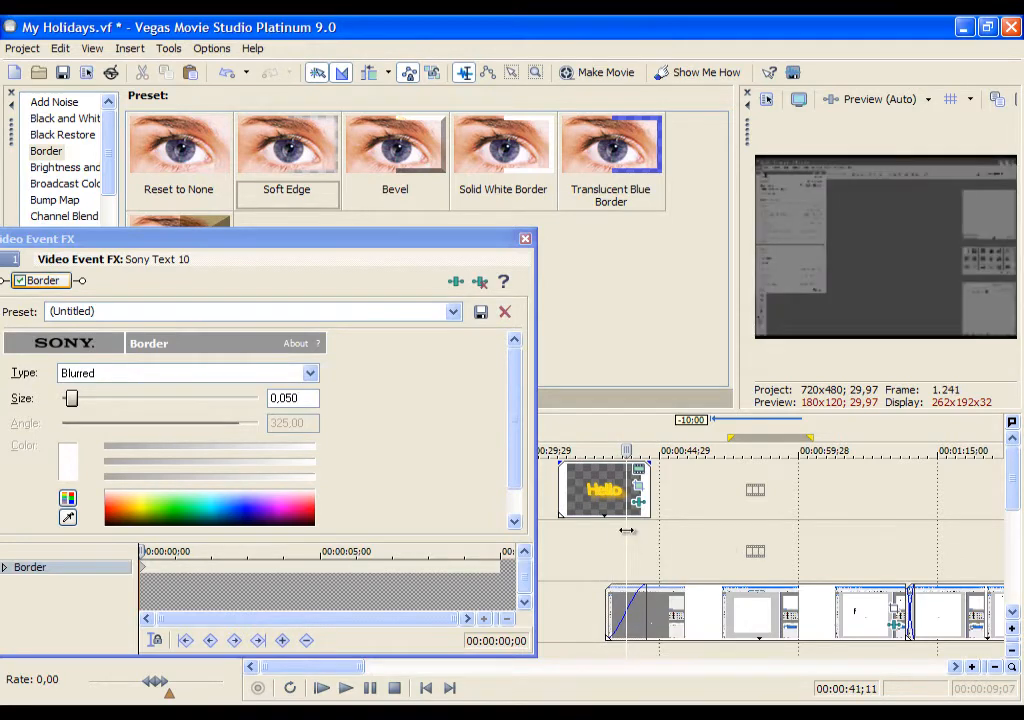
left_click(590, 538)
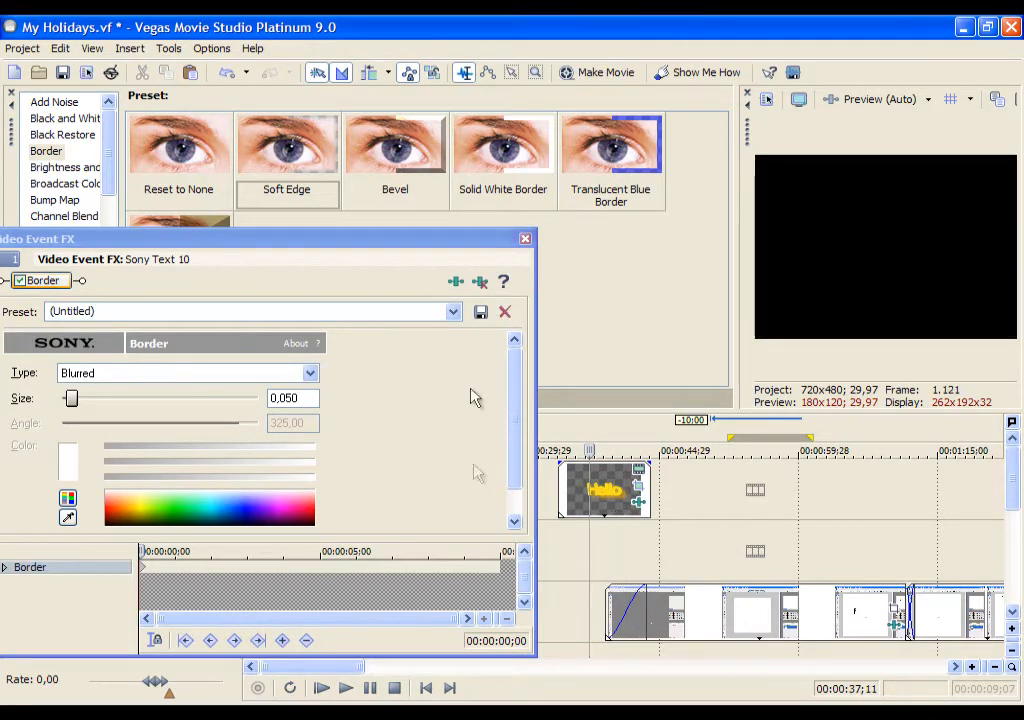
left_click(525, 240)
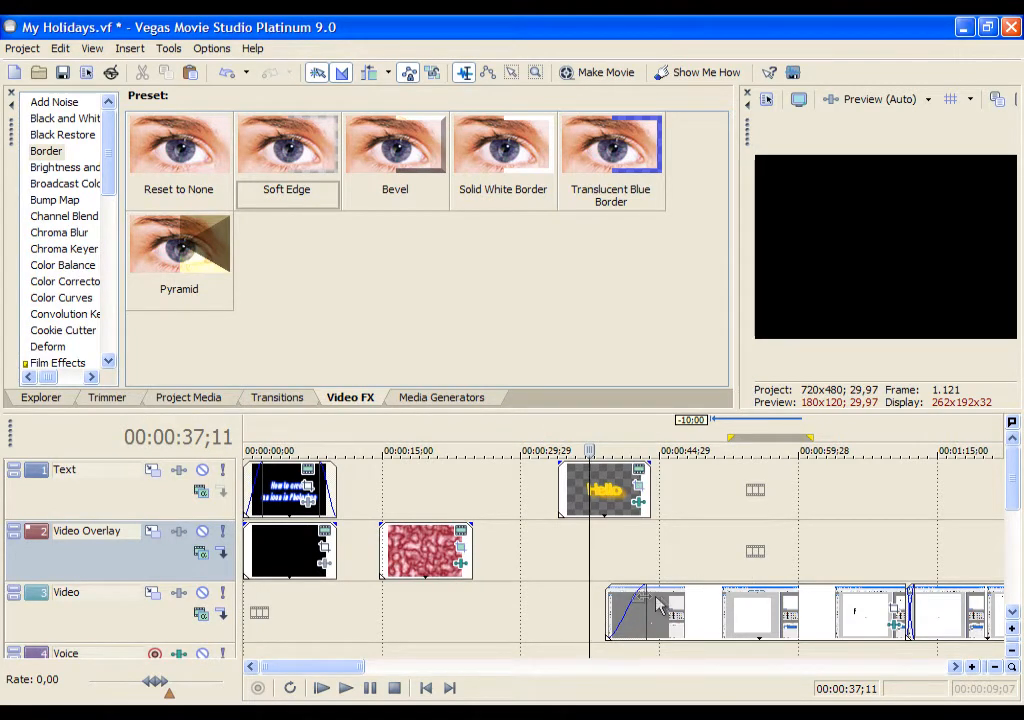
- Delete every position keyframe after the first in the Hello clip's Pan/Crop settings, return to the start, and close them
left_click(638, 489)
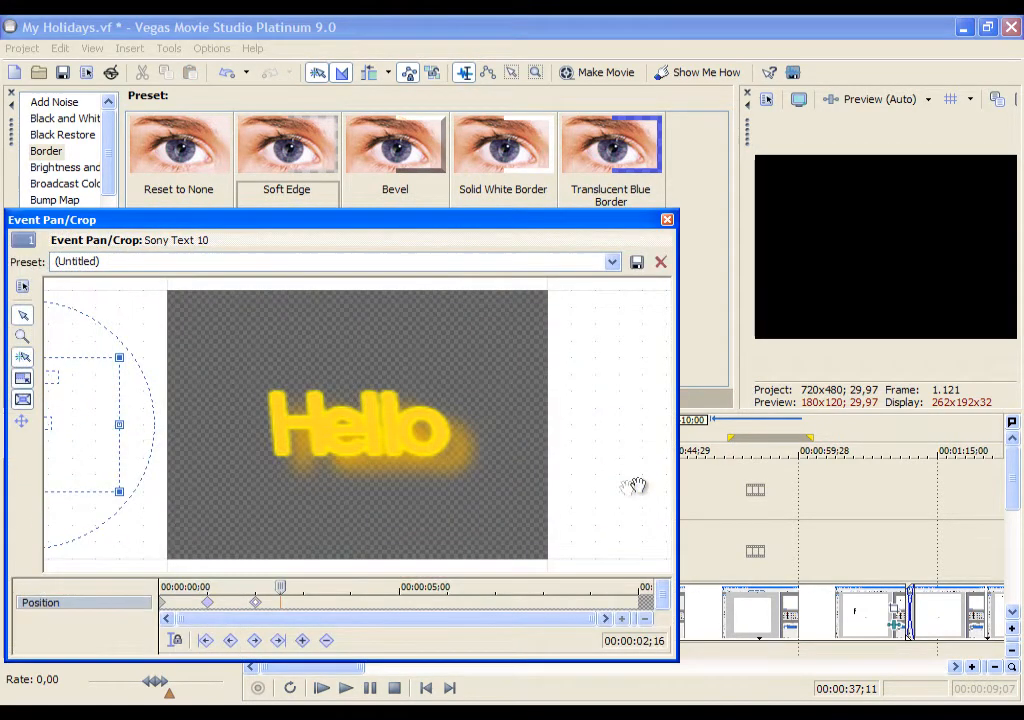
left_click_drag(50, 428, 370, 433)
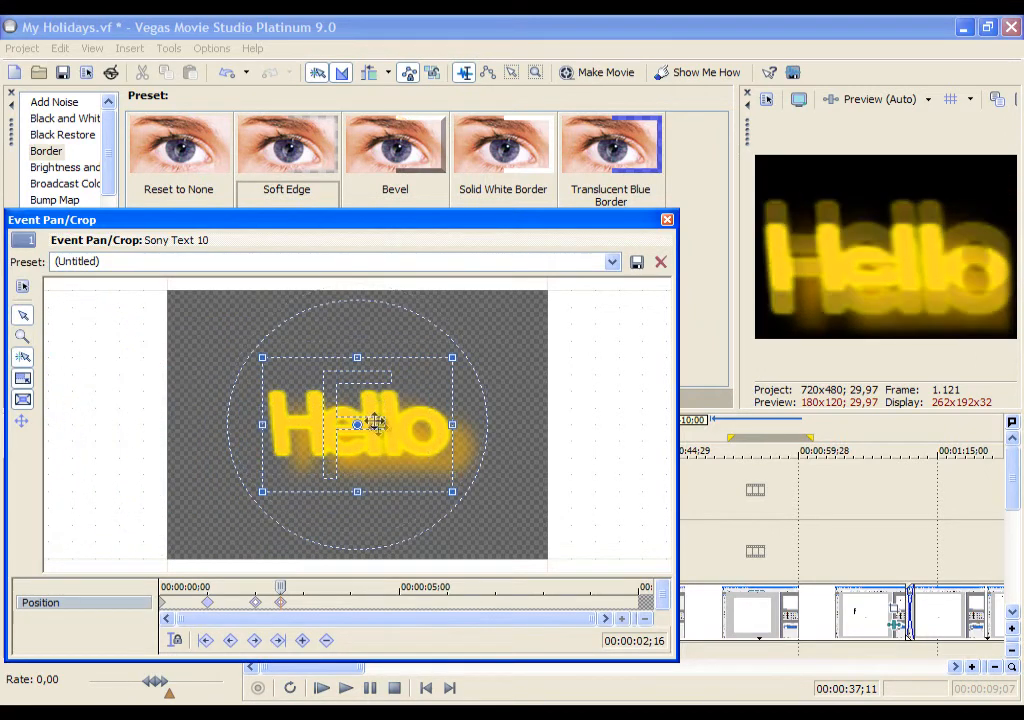
right_click(283, 608)
left_click(318, 493)
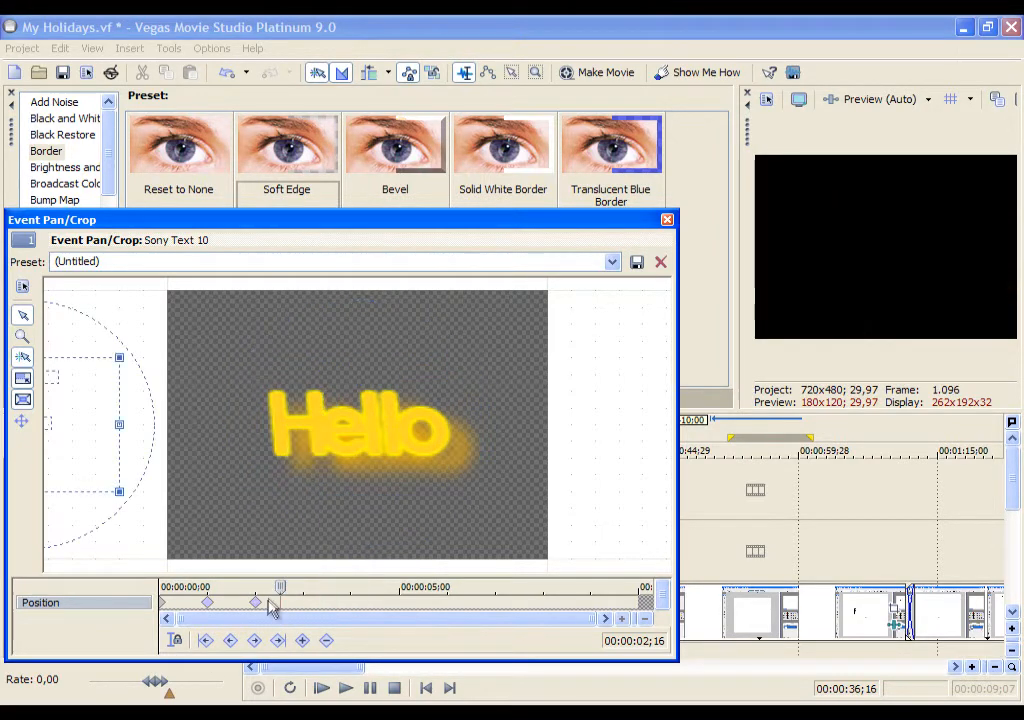
left_click(300, 490)
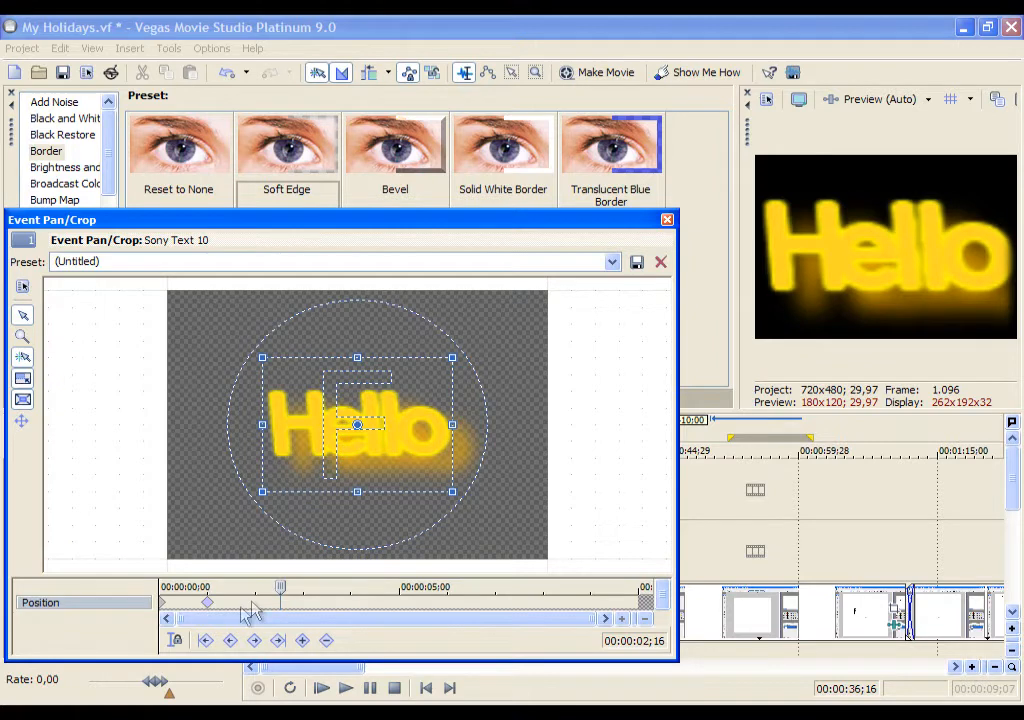
right_click(214, 613)
left_click(251, 487)
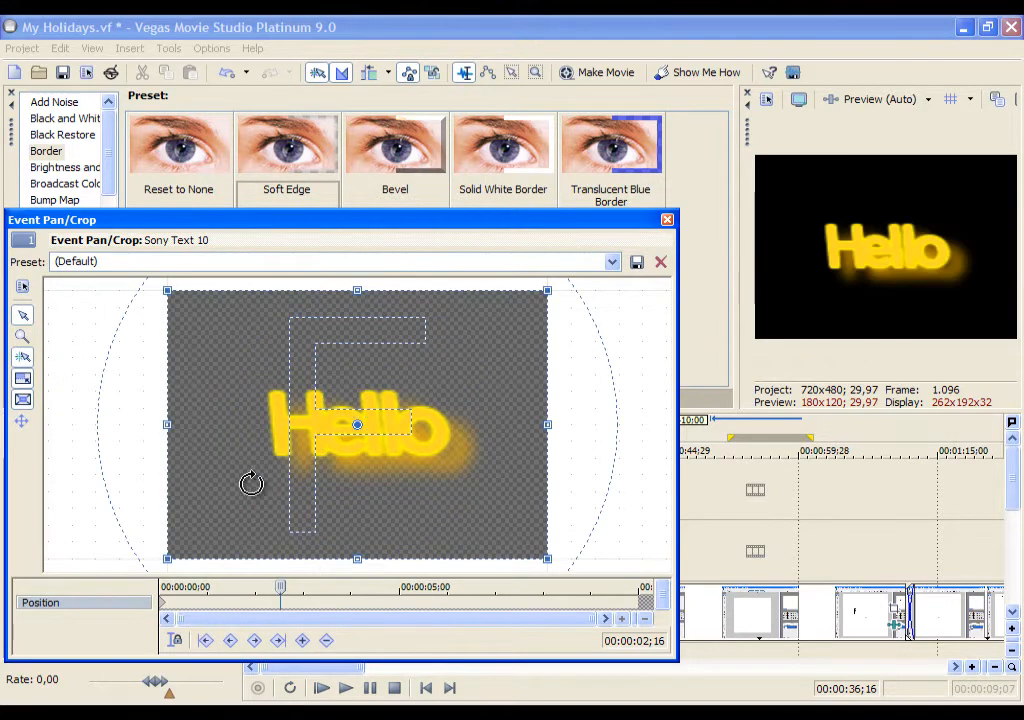
left_click_drag(281, 587, 85, 594)
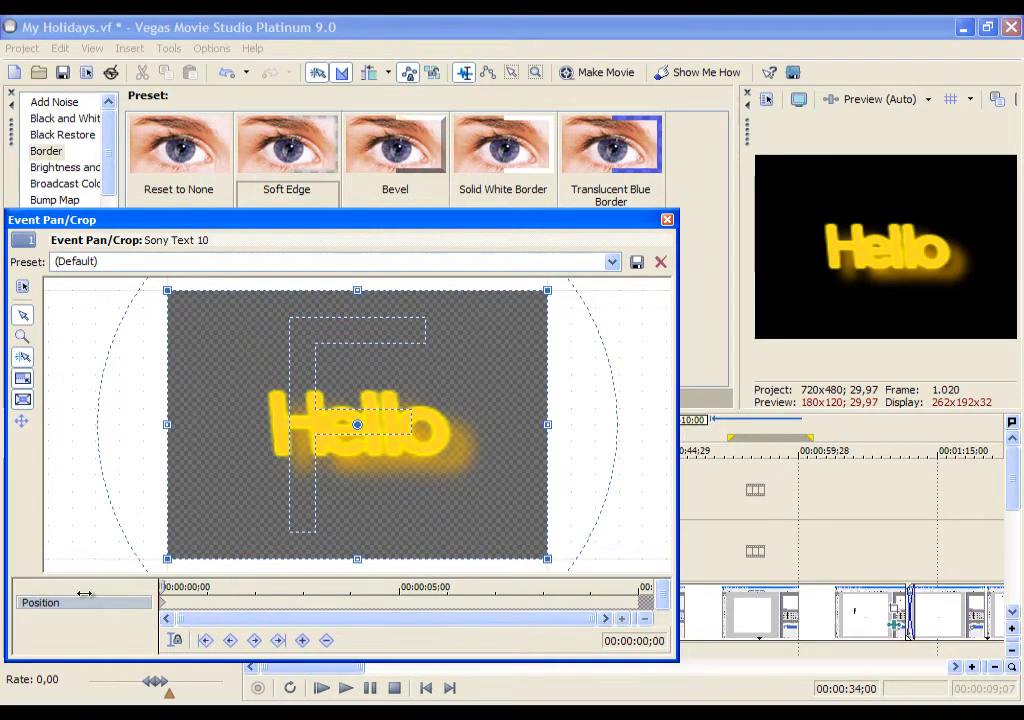
left_click(667, 220)
- Reopen the Hello clip's effect settings beside the preview and set the blurred Border's size to 1,000 at the first keyframe
left_click(606, 508)
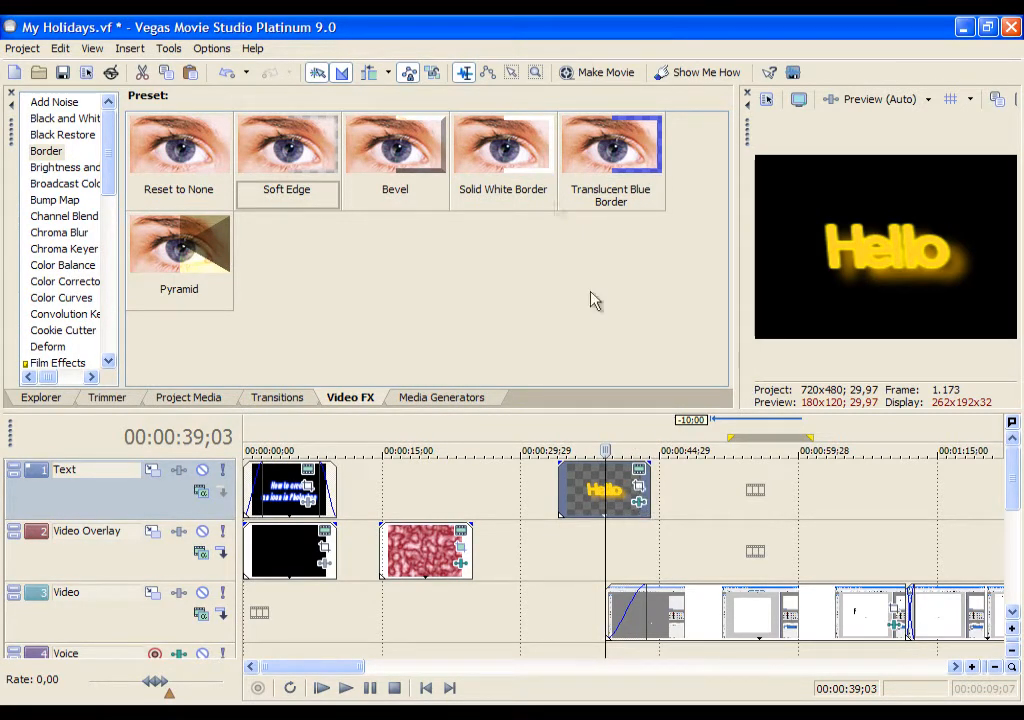
left_click(641, 504)
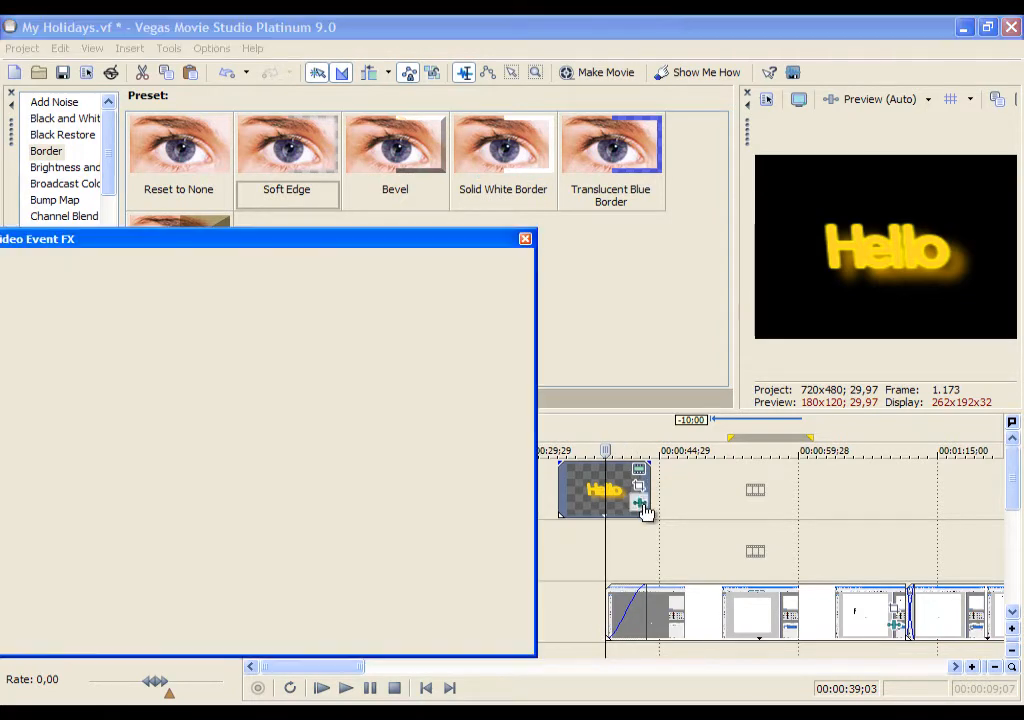
left_click_drag(335, 239, 328, 291)
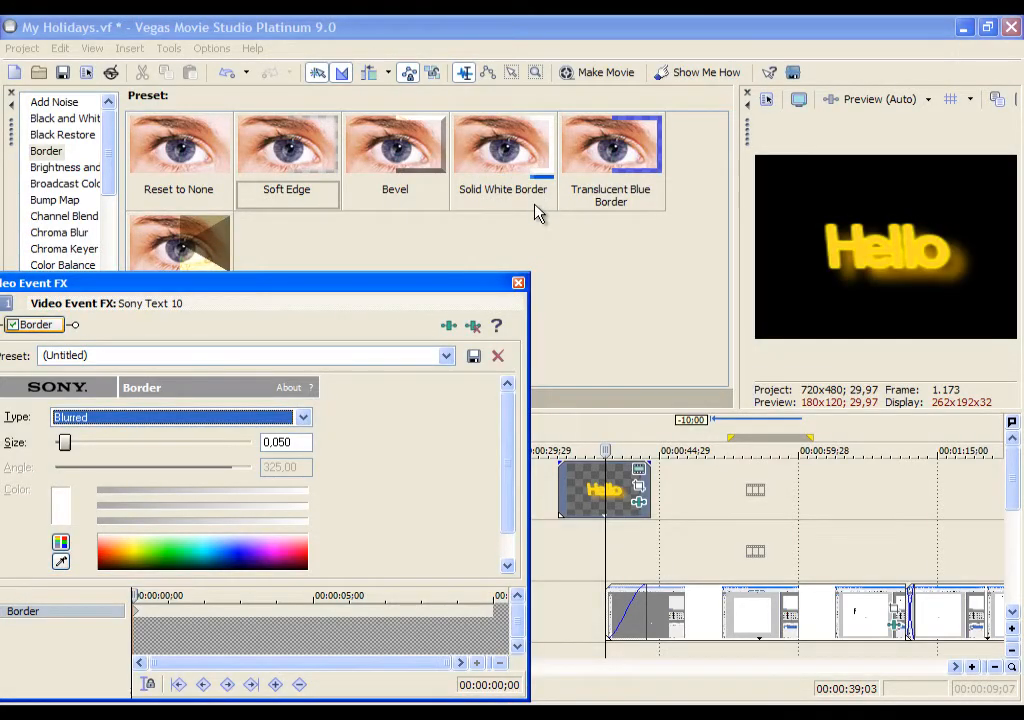
left_click_drag(470, 291, 758, 303)
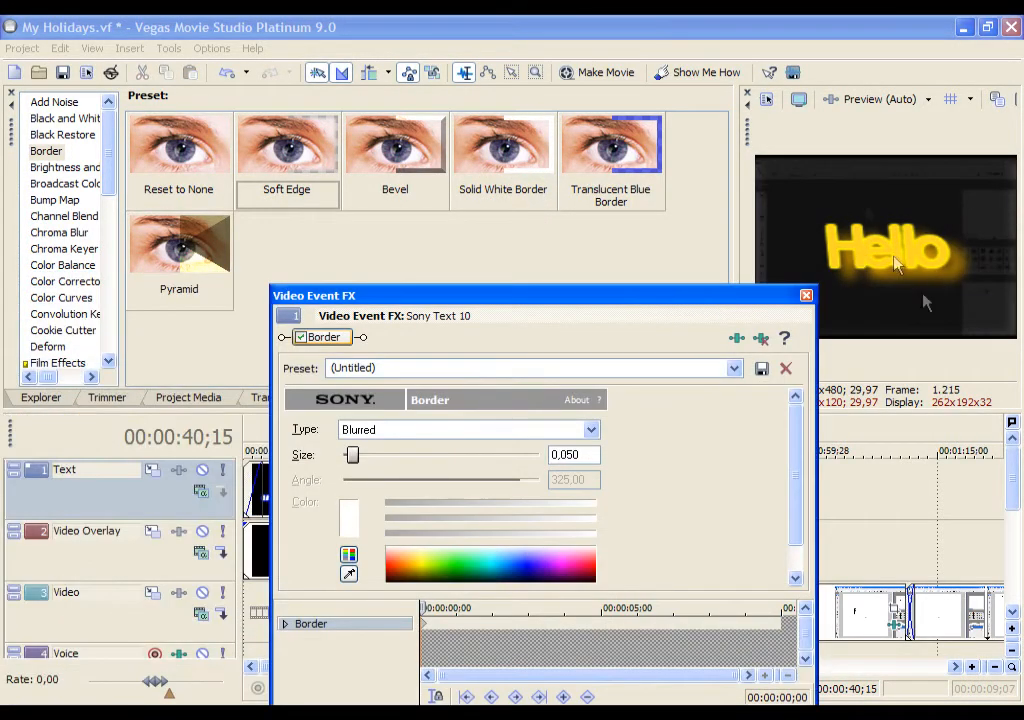
left_click_drag(358, 465, 627, 476)
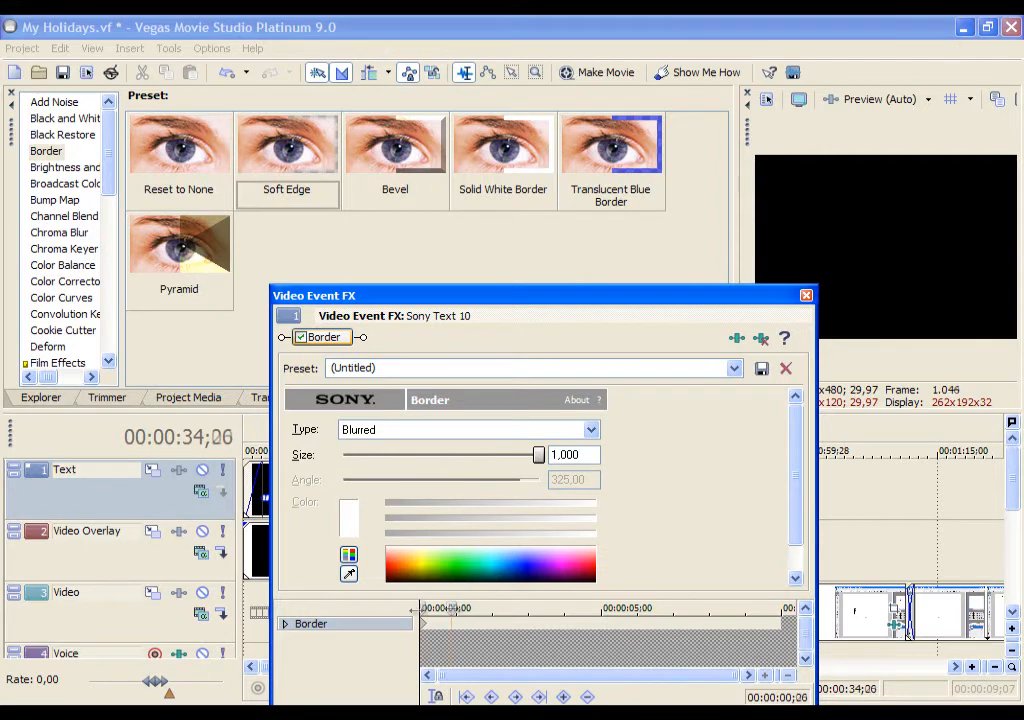
- Add a three-second Border keyframe with size 0,000 and Smooth interpolation, and close the effect settings
left_click_drag(428, 607, 529, 607)
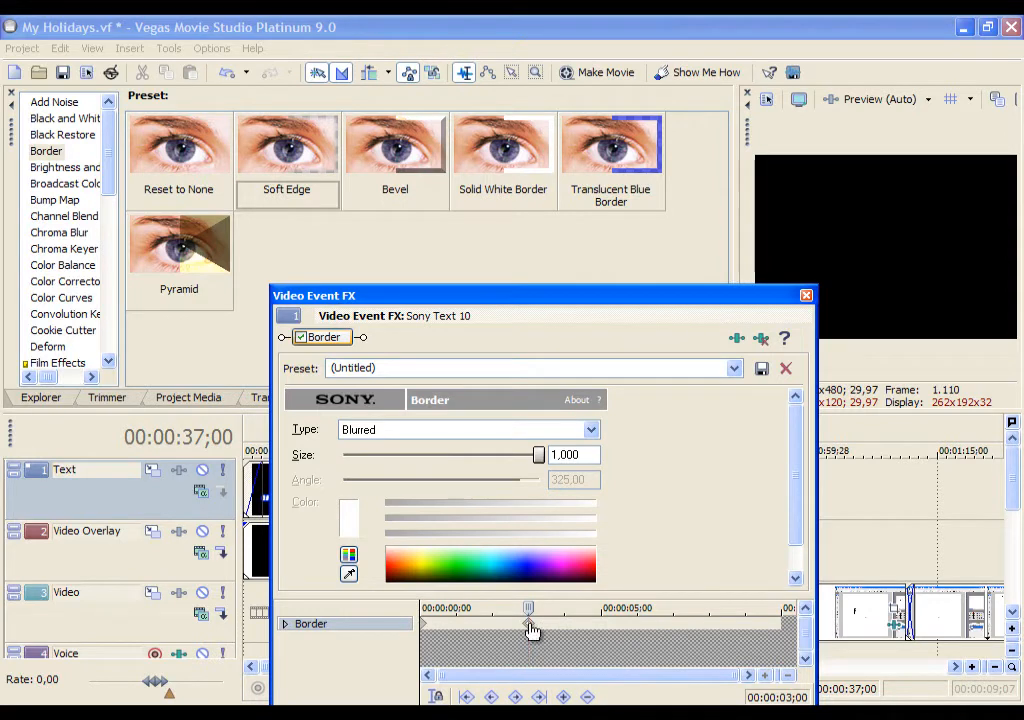
left_click_drag(538, 458, 343, 456)
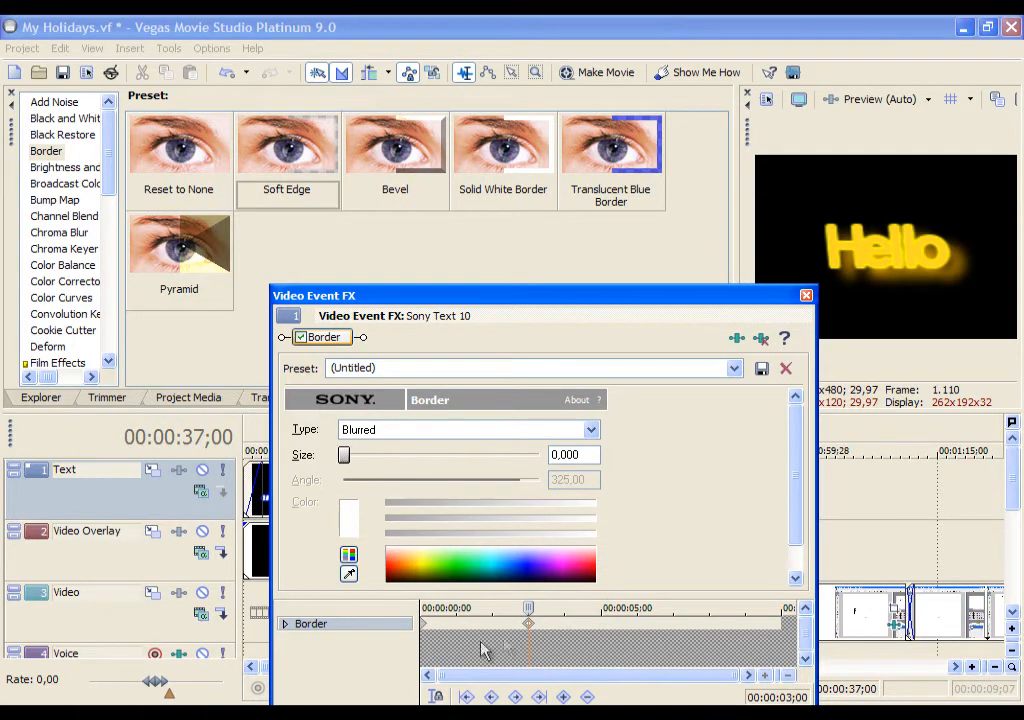
right_click(528, 623)
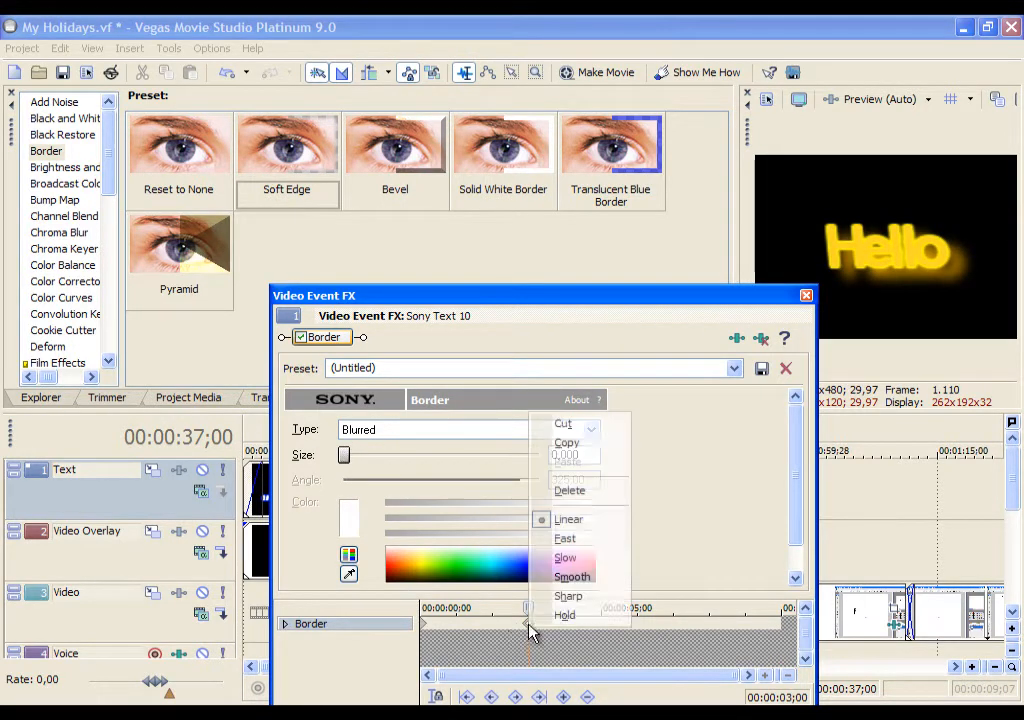
left_click(572, 580)
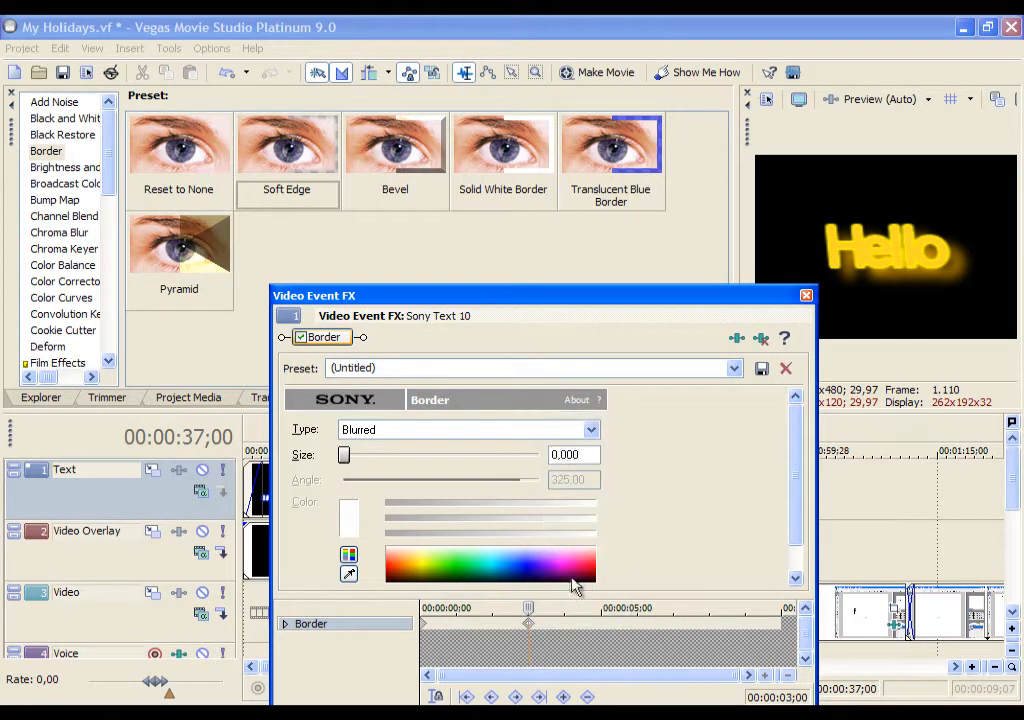
left_click(806, 297)
- Play back the Hello clip from just before its start to check the blurred border animation
left_click(394, 688)
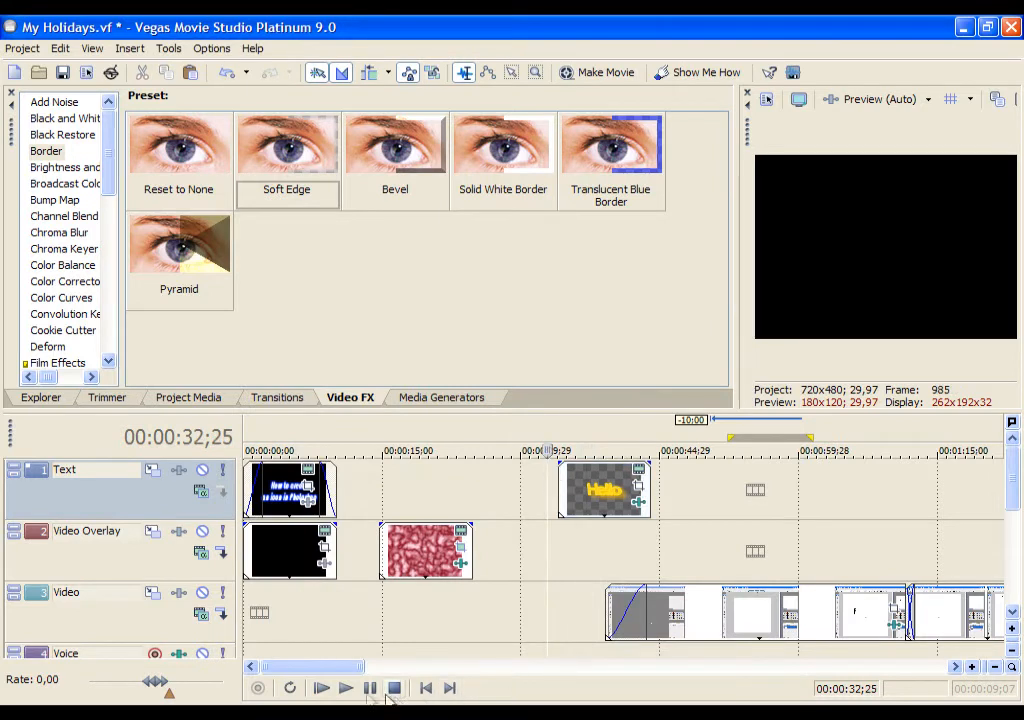
left_click(344, 690)
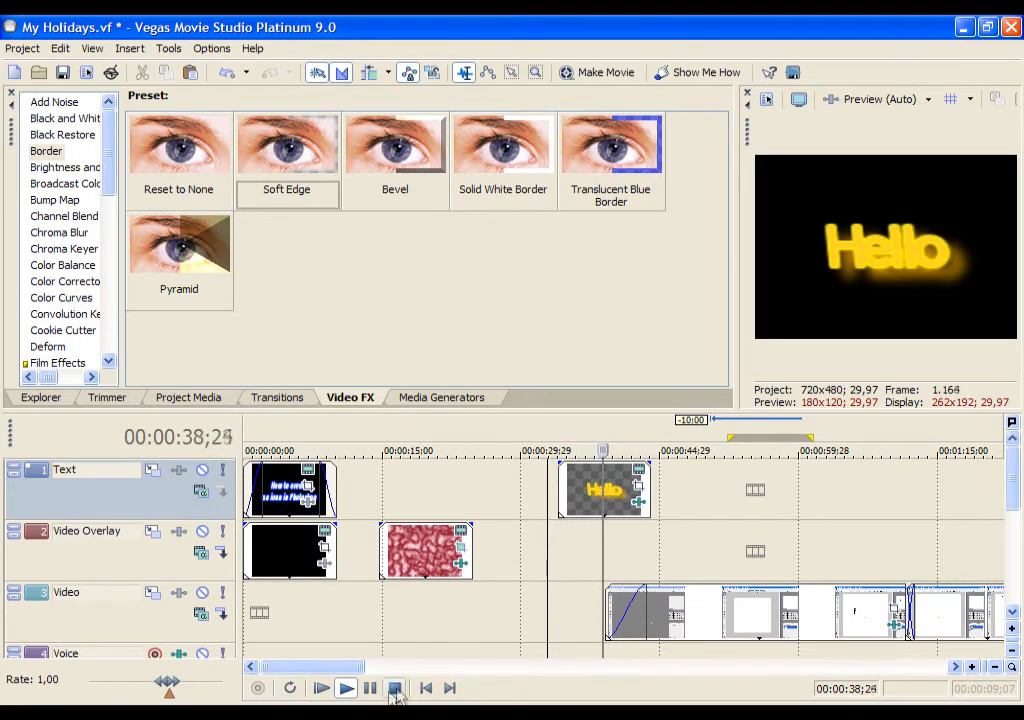
left_click(394, 690)
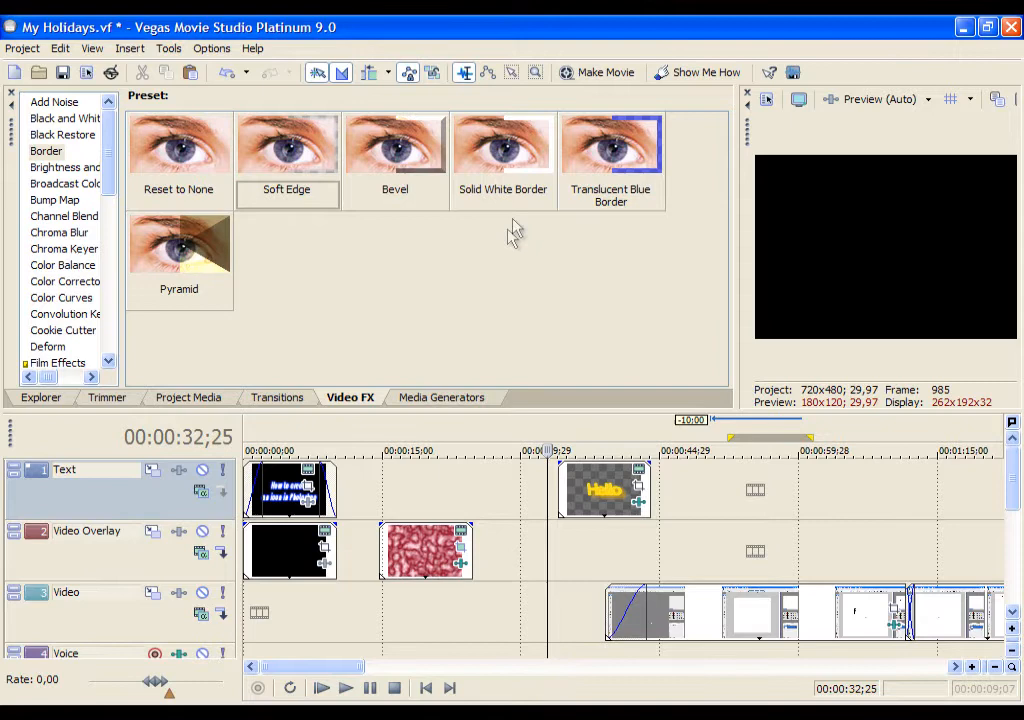
- Apply the Border effect's Bevel preset to the Hello clip, preview the clip's middle, and reposition the effect settings
left_click(430, 204)
left_click_drag(527, 400, 604, 486)
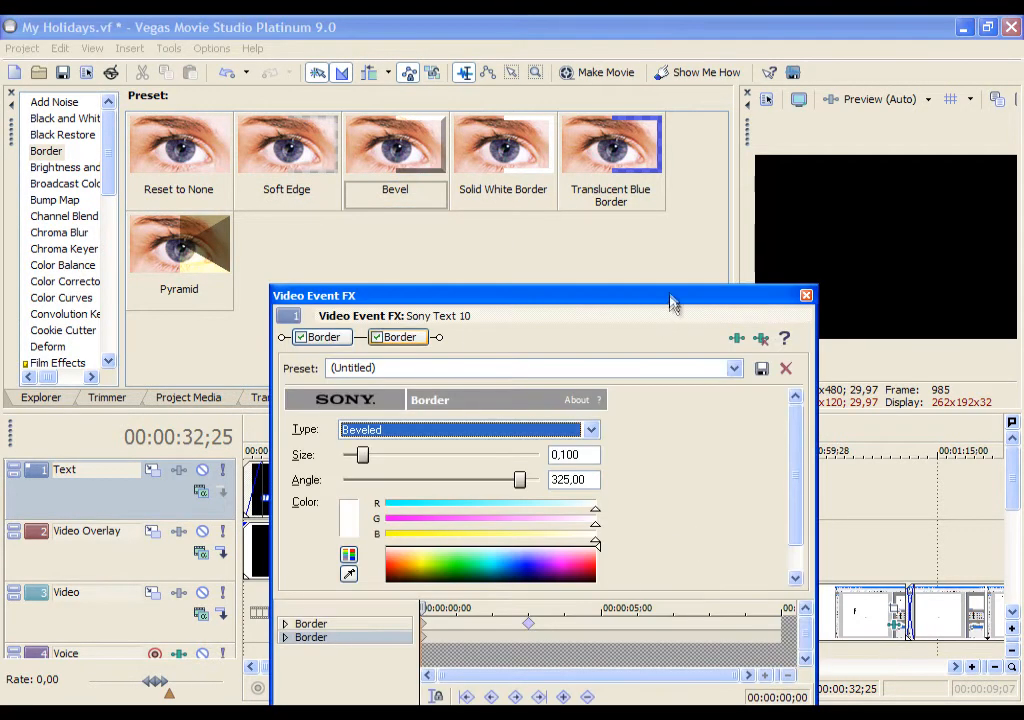
left_click_drag(673, 305, 352, 345)
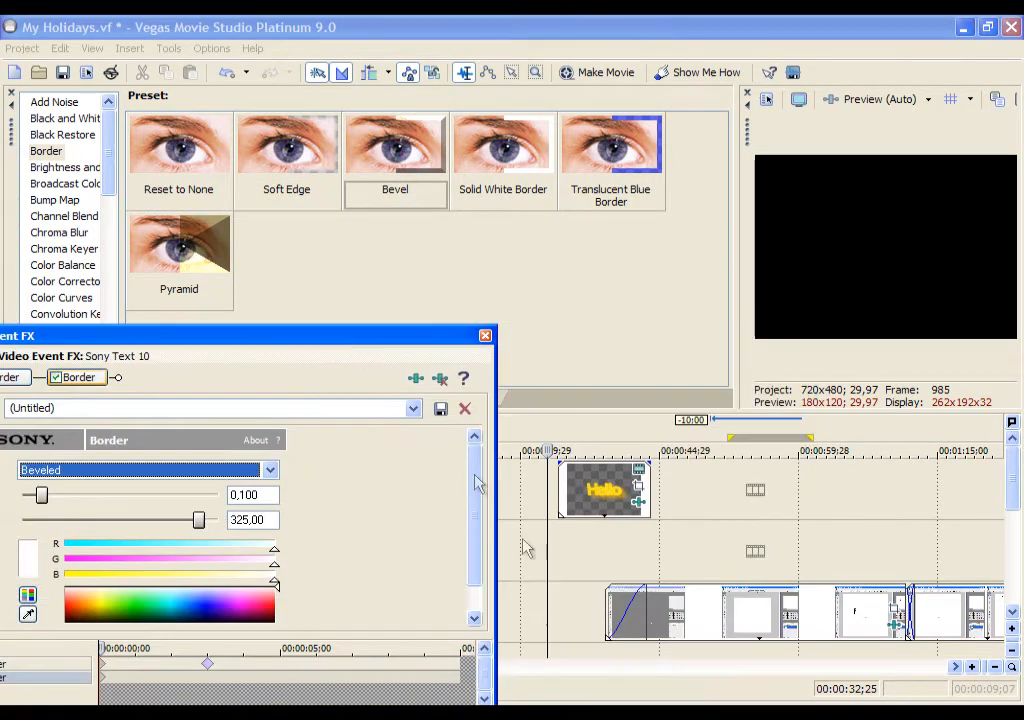
left_click(605, 495)
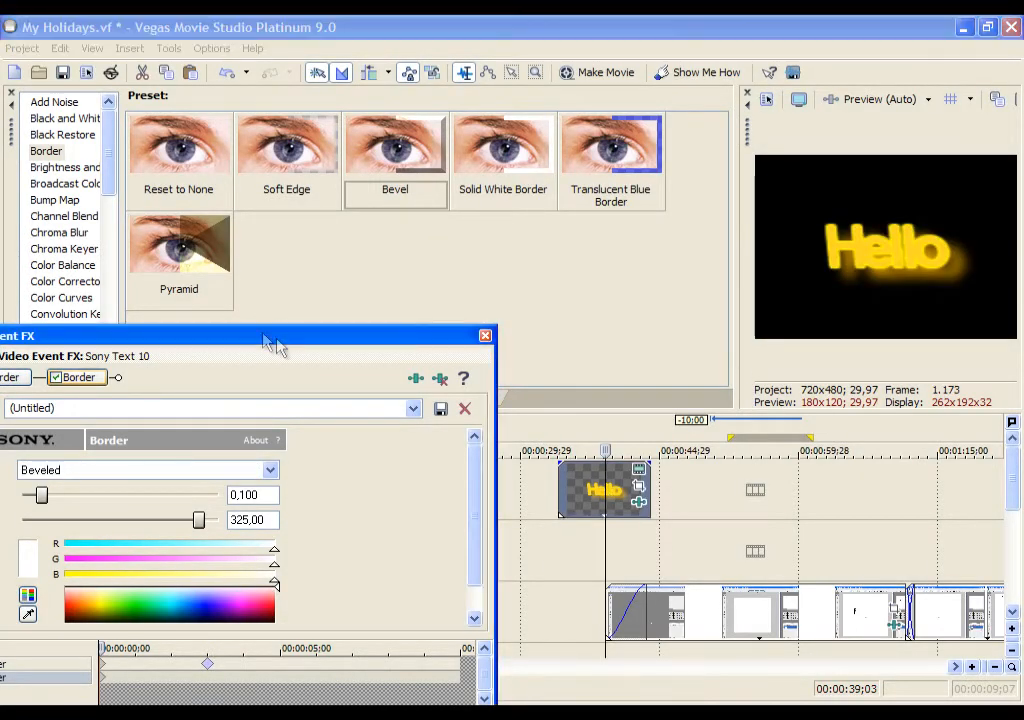
left_click_drag(270, 340, 523, 248)
- Set the beveled Border's size to 0,641 and angle to 297,23 at the first keyframe
left_click_drag(296, 403, 447, 430)
left_click_drag(391, 401, 439, 432)
left_click(355, 570)
- Add a three-second beveled Border keyframe with size 0,000, angle 168,00 and Smooth interpolation, and close the effect settings
left_click_drag(355, 555, 464, 556)
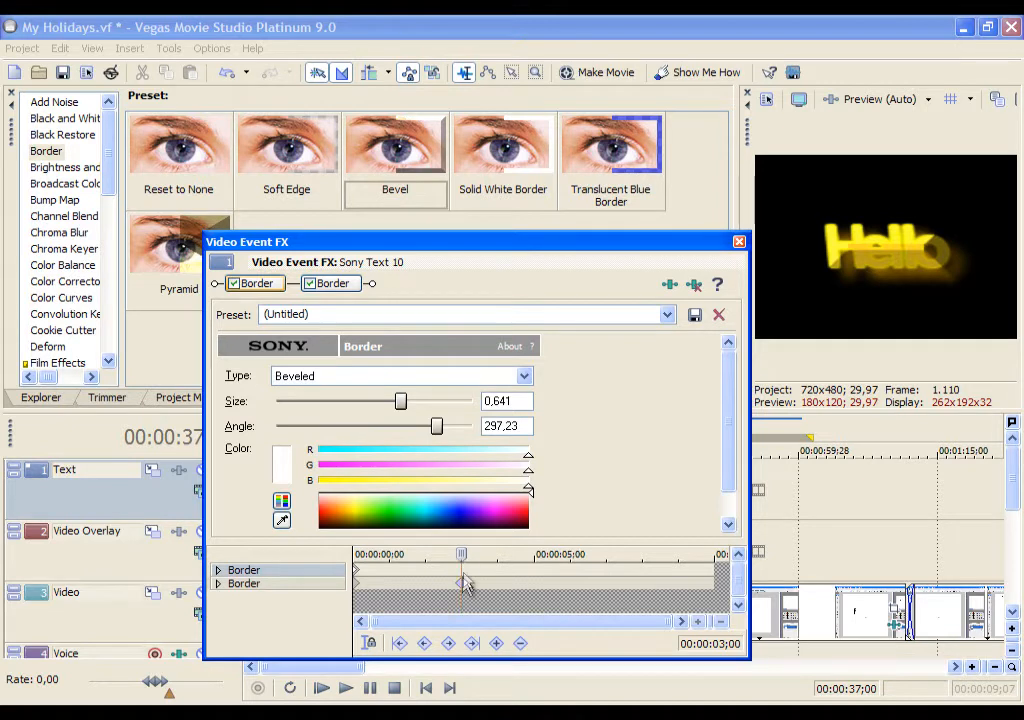
left_click(496, 644)
left_click_drag(400, 401, 277, 401)
left_click_drag(434, 425, 367, 426)
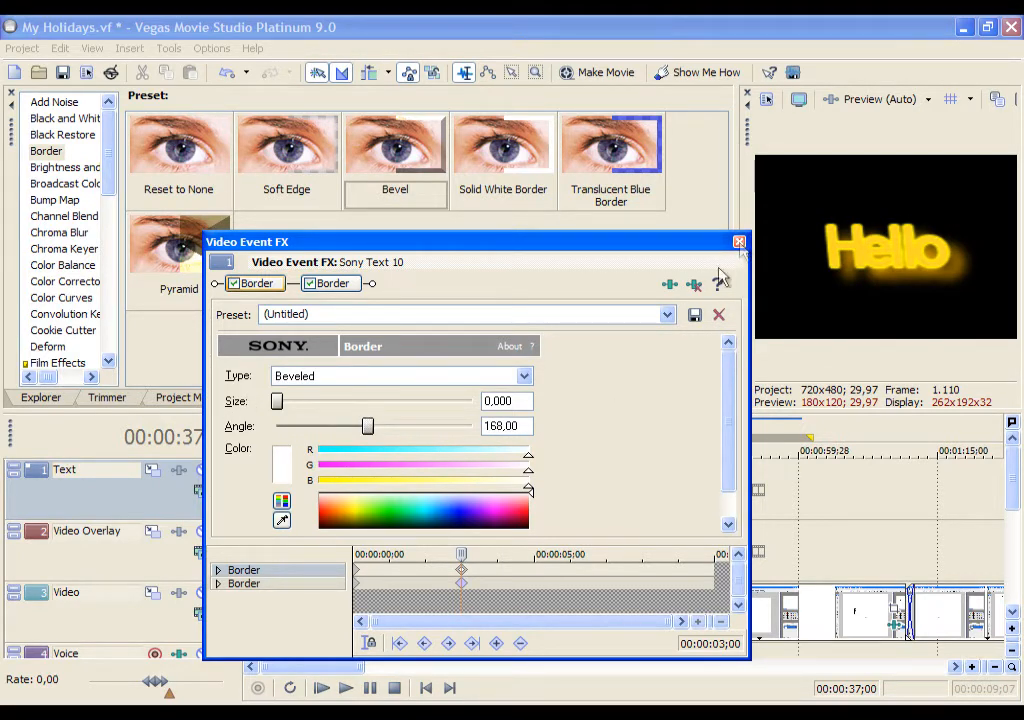
right_click(461, 570)
left_click(507, 527)
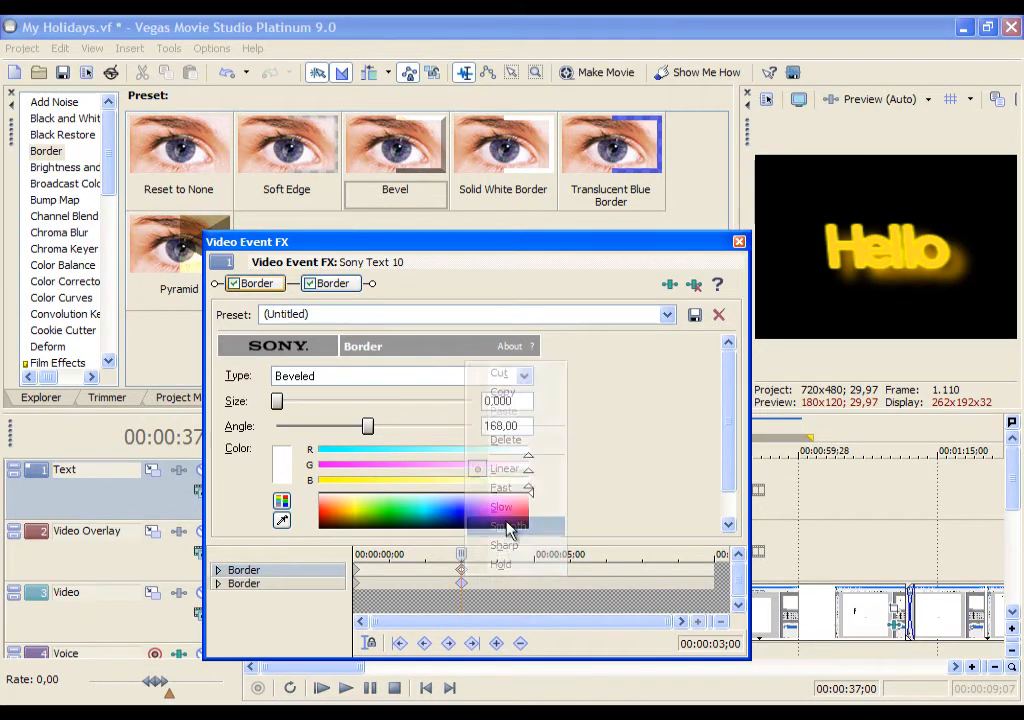
left_click(738, 242)
- Play back the Hello clip from just before its start to check the combined bevel and blur animation
left_click(551, 475)
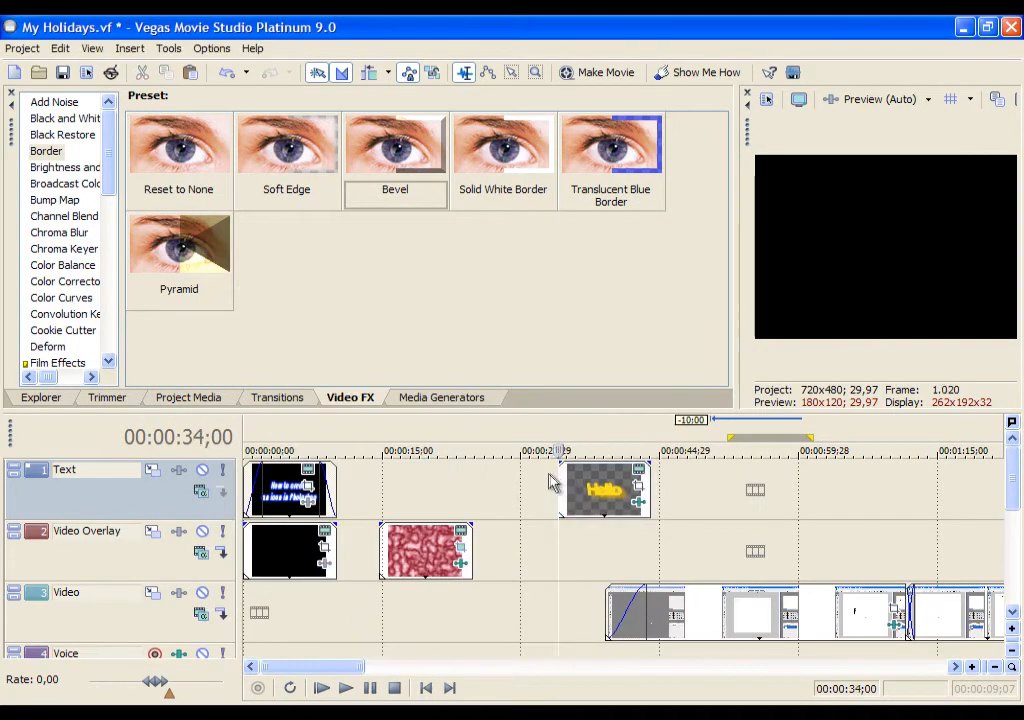
left_click(345, 688)
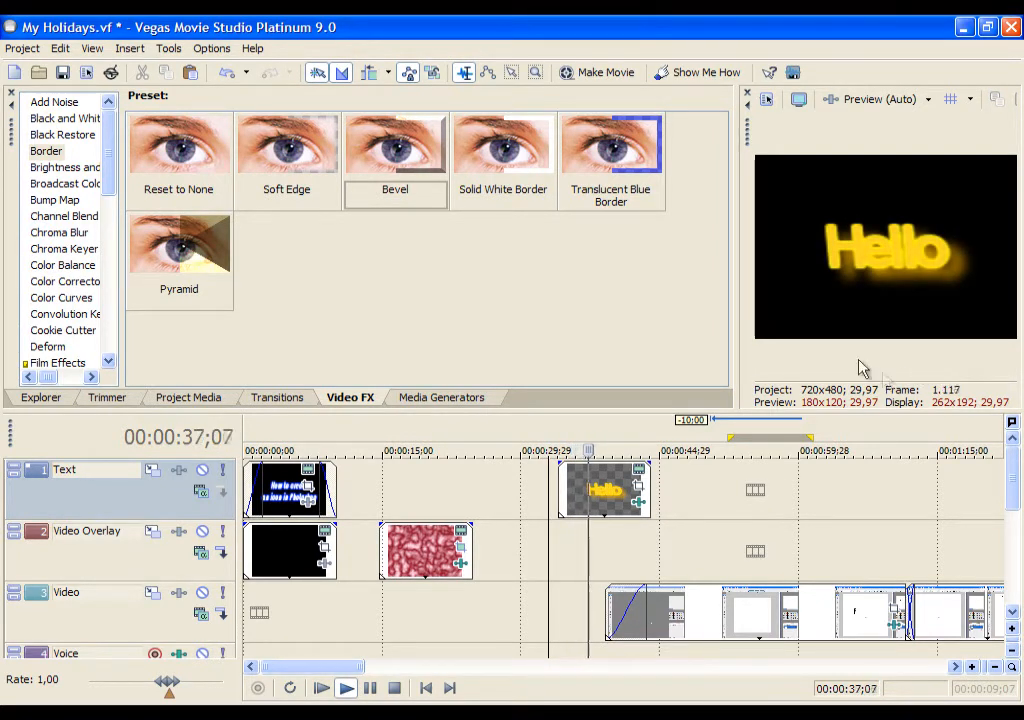
left_click(394, 688)
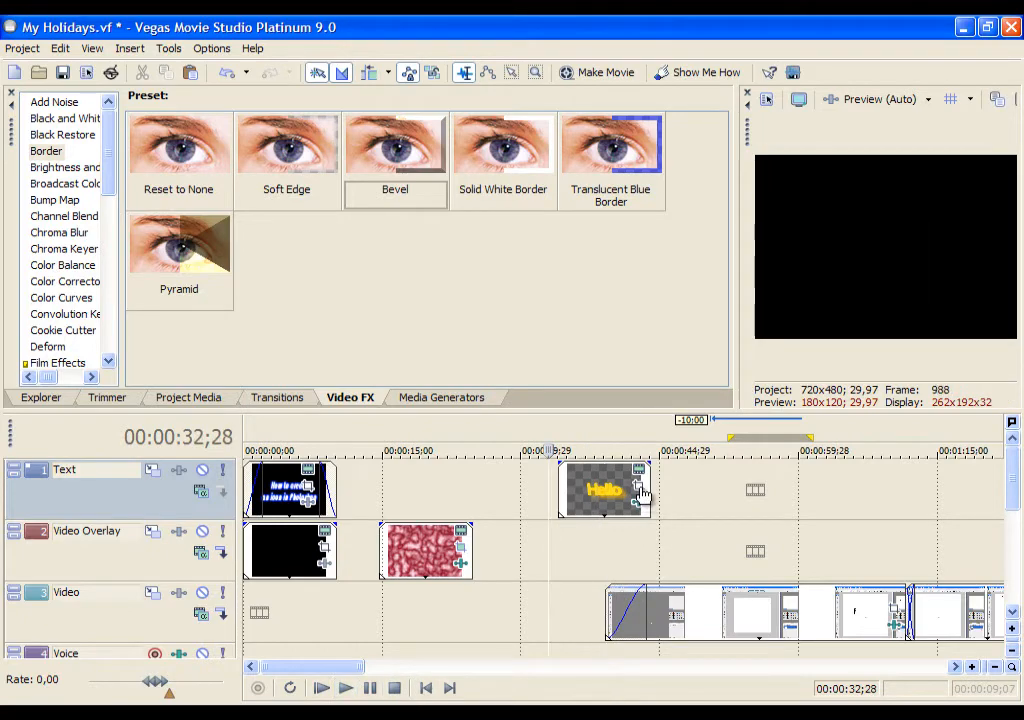
- Review the Hello clip's Pan/Crop settings and the blurred Border's settings in its effect chain
left_click(639, 489)
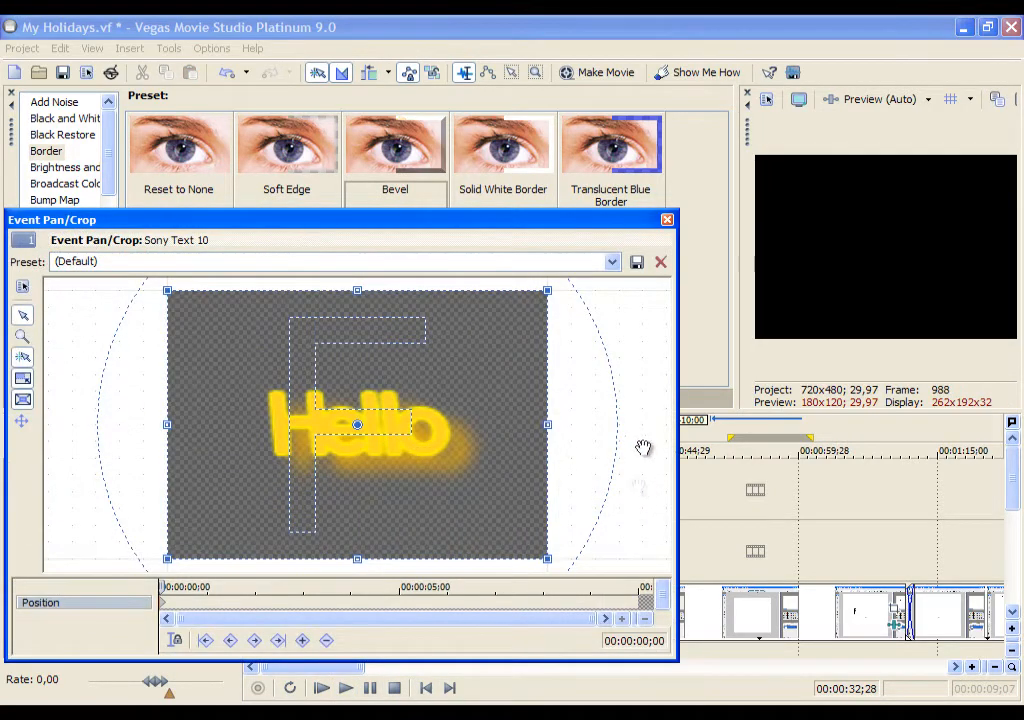
left_click(667, 219)
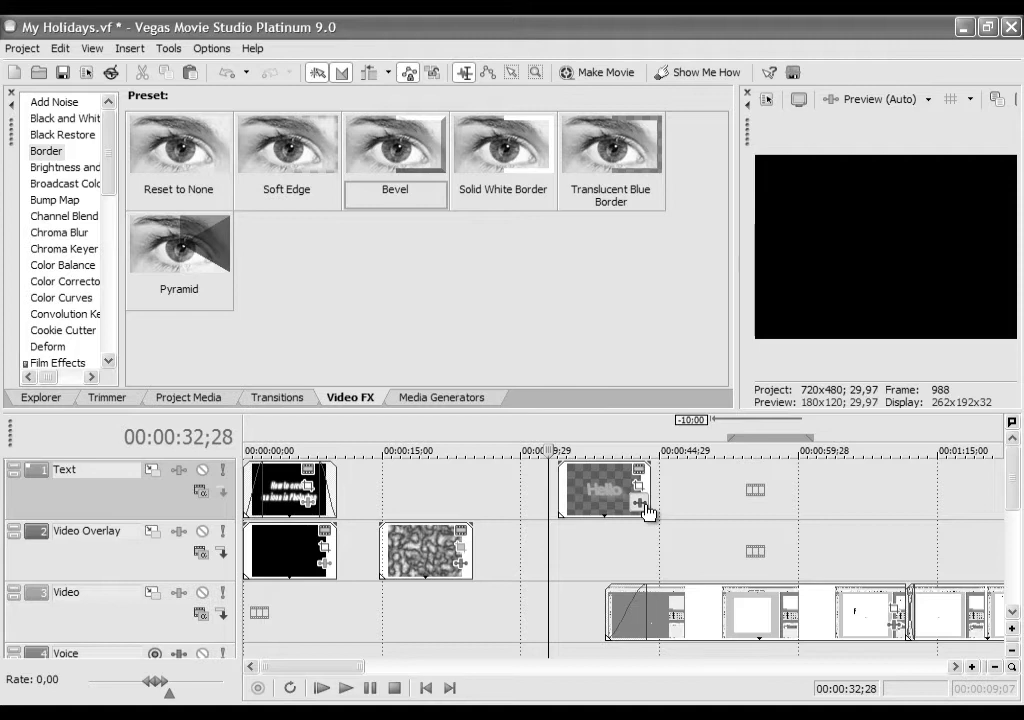
left_click(642, 506)
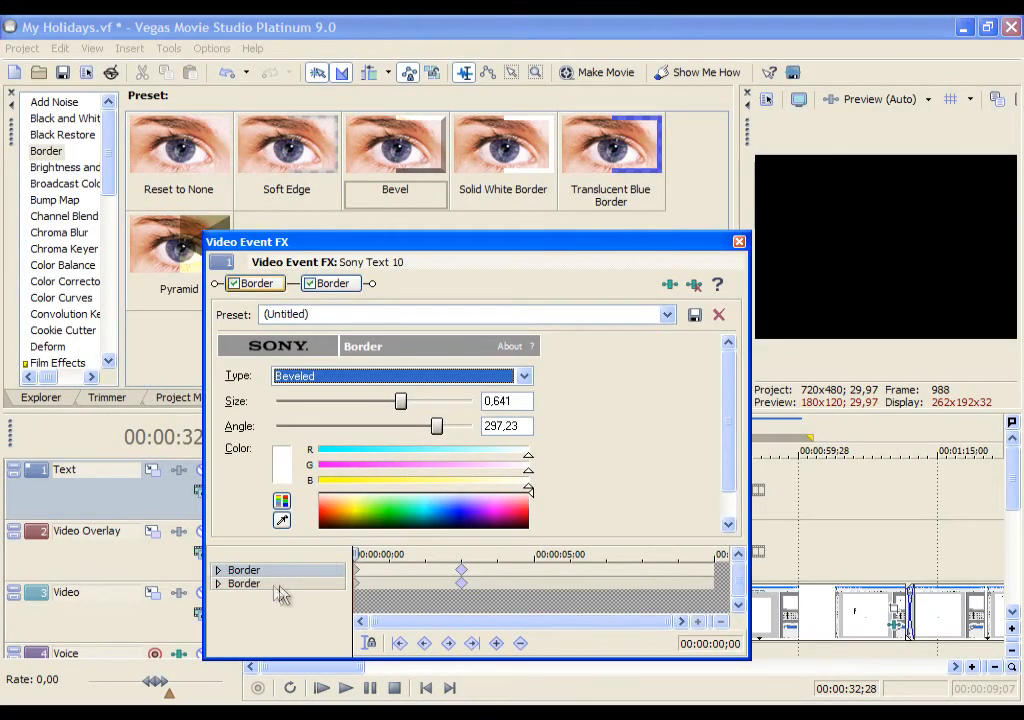
left_click(255, 585)
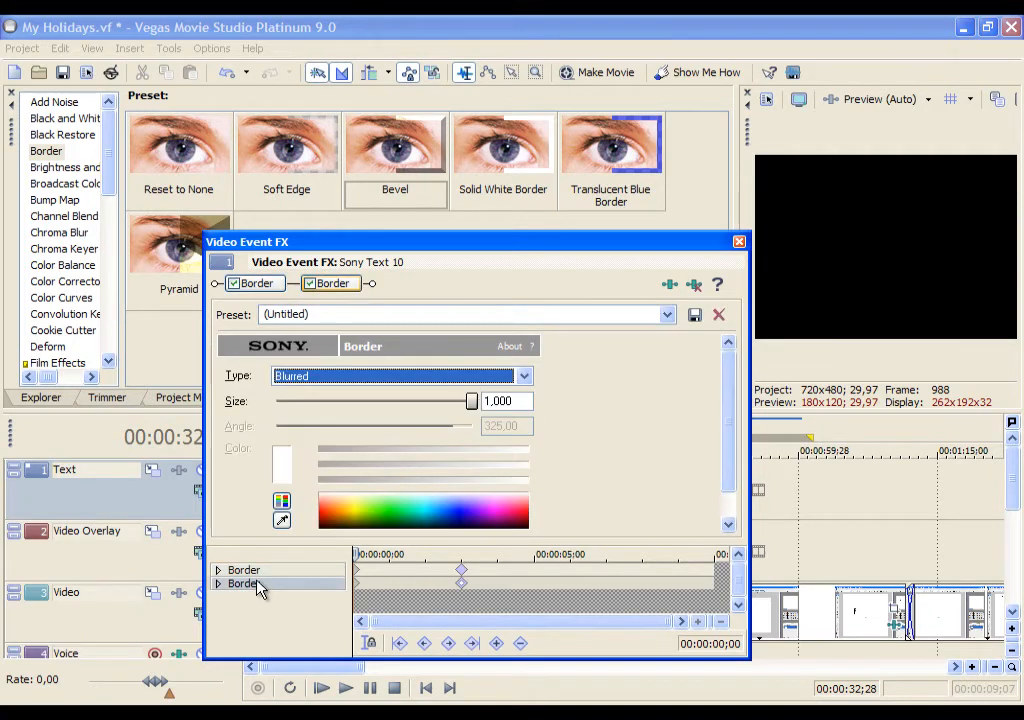
- Review the Hello clip's beveled Border settings at its first keyframe in the effect chain
left_click(270, 570)
left_click_drag(490, 258, 464, 302)
left_click(606, 543)
left_click(342, 629)
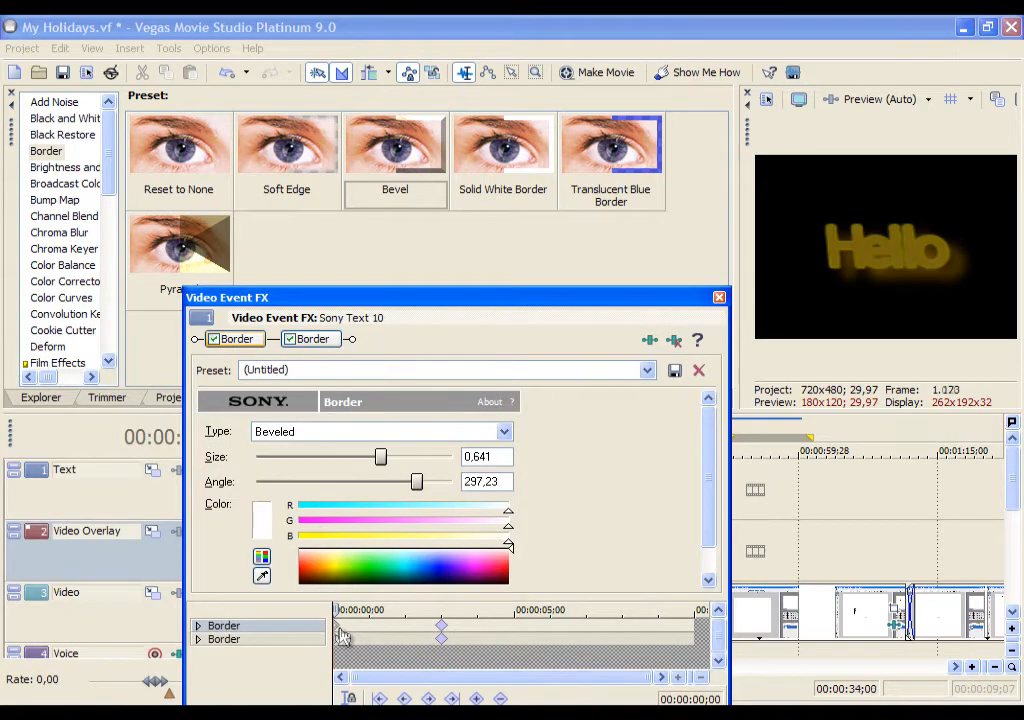
mouse_move(338, 609)
left_mouse_down()
mouse_move(457, 610)
mouse_move(308, 607)
mouse_move(395, 609)
mouse_move(330, 615)
left_mouse_up()
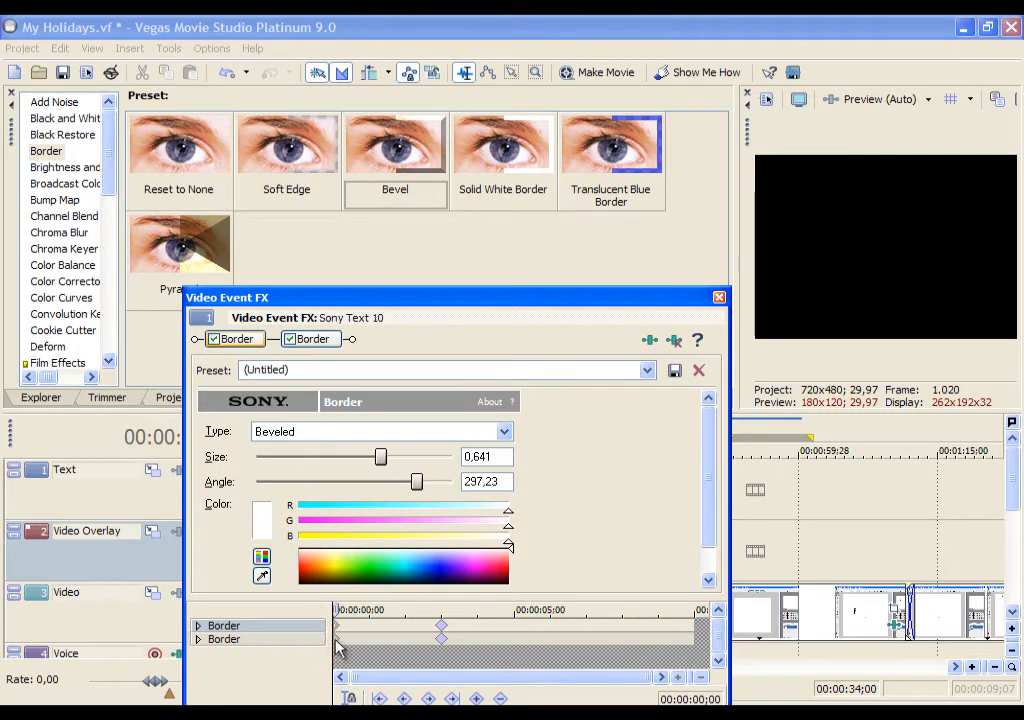
- Reposition the blurred Border's second keyframe at about three seconds and close the Hello clip's effect settings
left_click(340, 645)
left_click_drag(441, 640, 295, 641)
left_click_drag(466, 647, 449, 648)
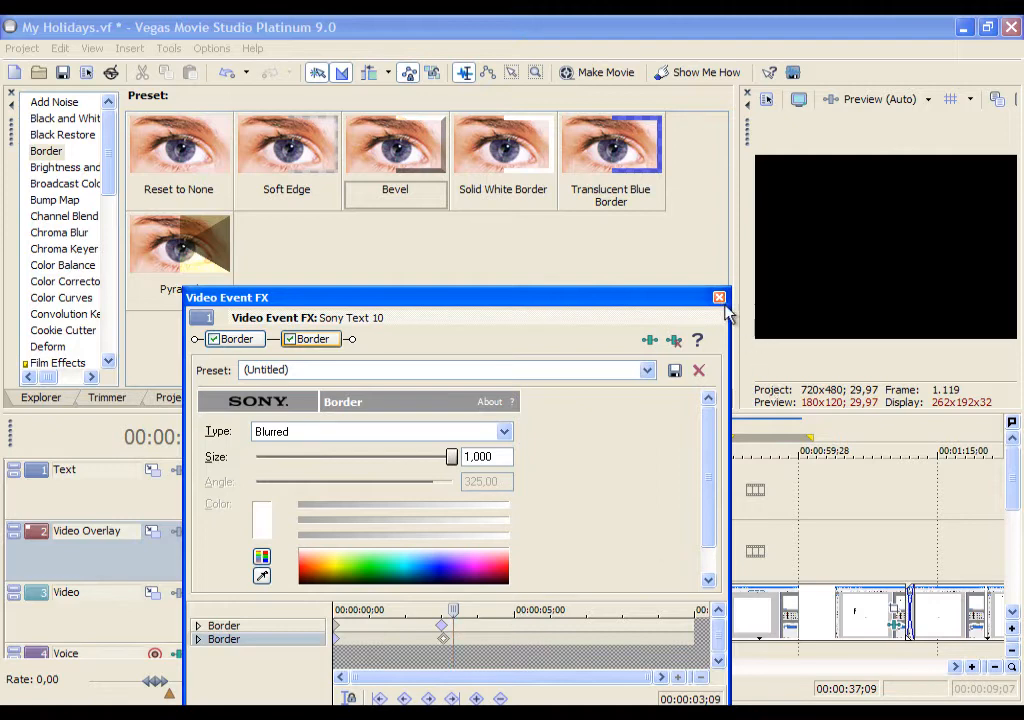
left_click(719, 298)
- Play back the Hello clip from 00:00:32;12 to check both Border animations, and stop playback
left_click(552, 494)
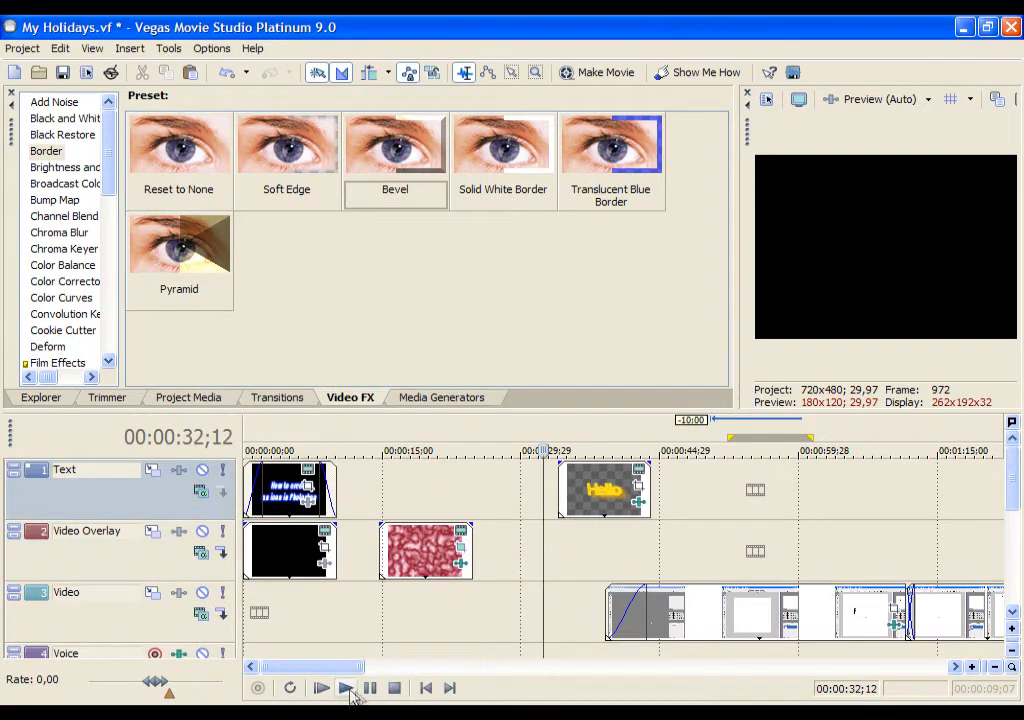
left_click(345, 688)
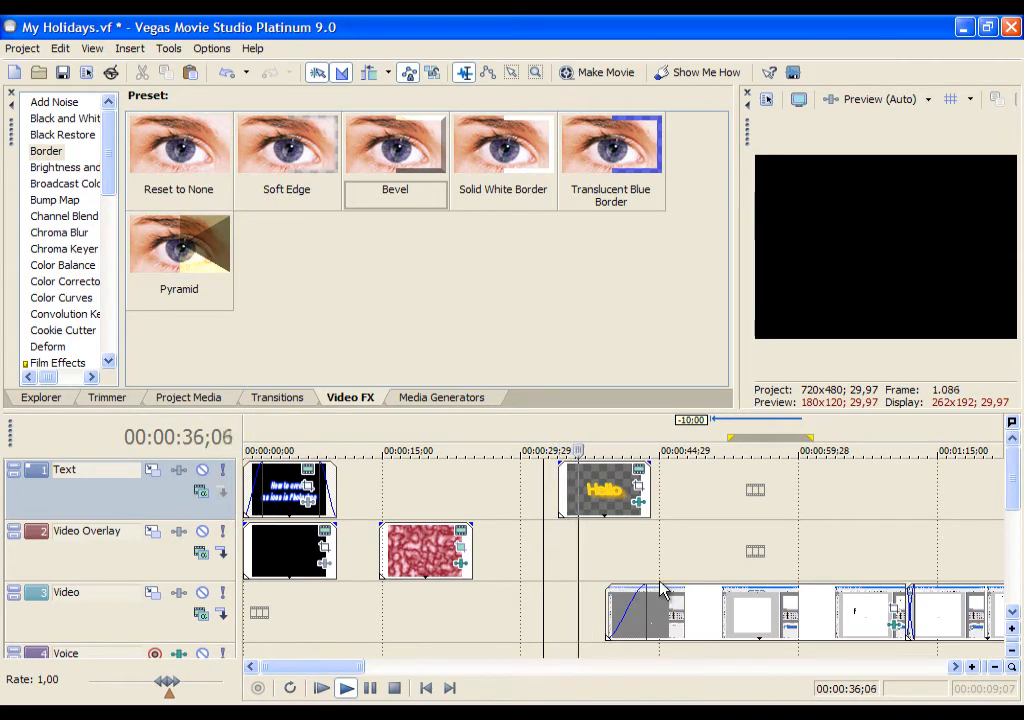
left_click(394, 688)
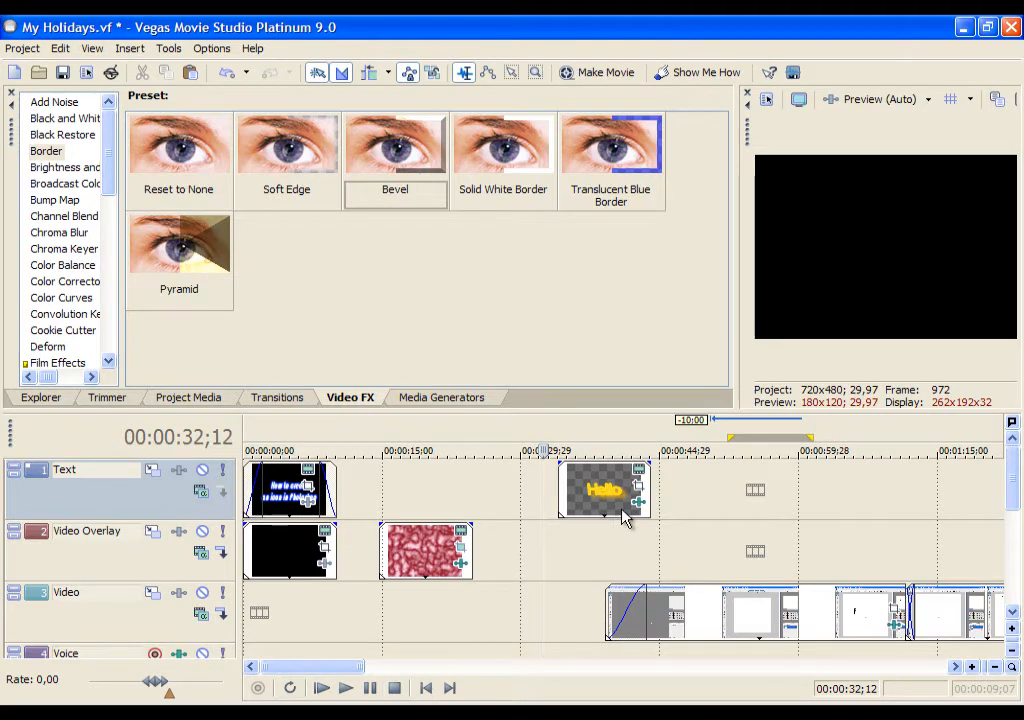
- Remove the Channel Blend effect from the noise texture clip on the Video Overlay track
left_click(420, 556)
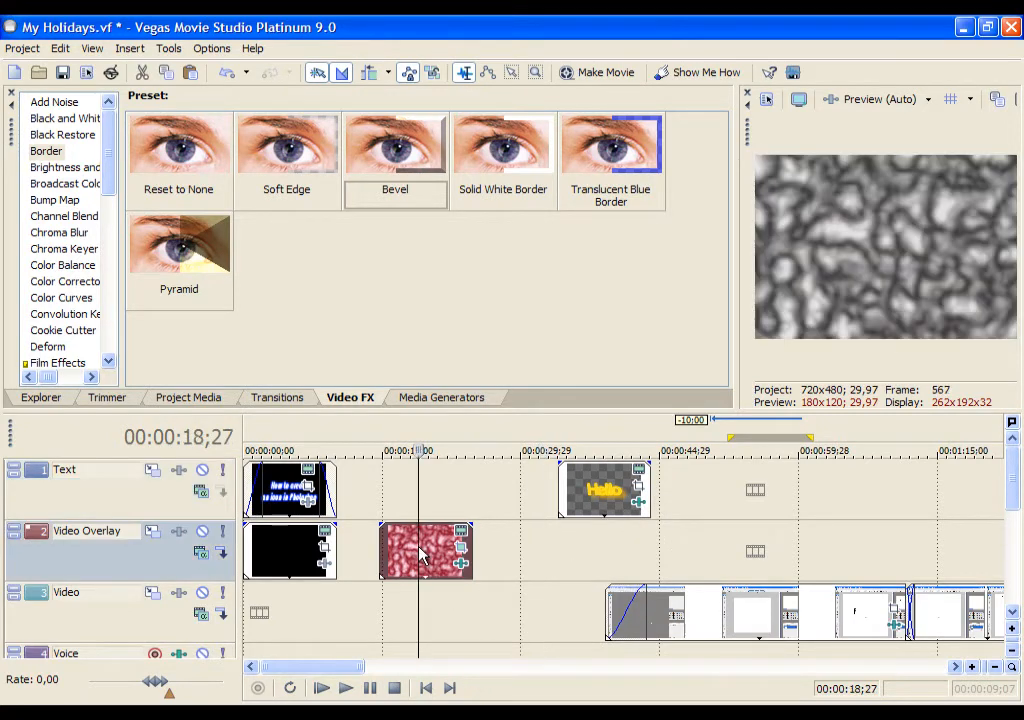
left_click(463, 568)
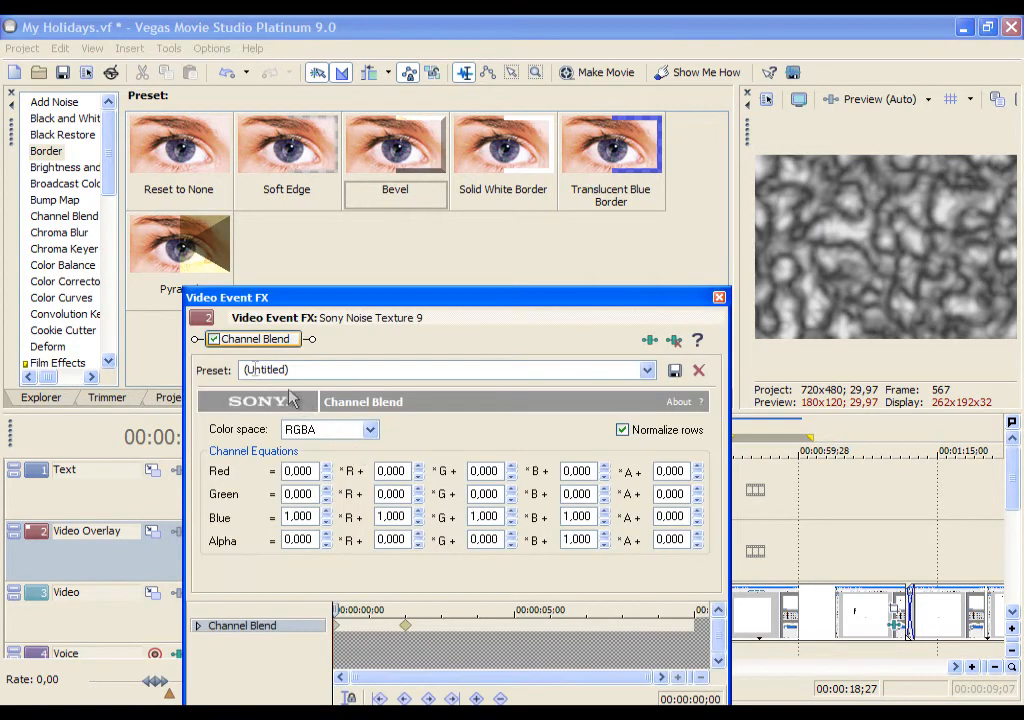
left_click(677, 341)
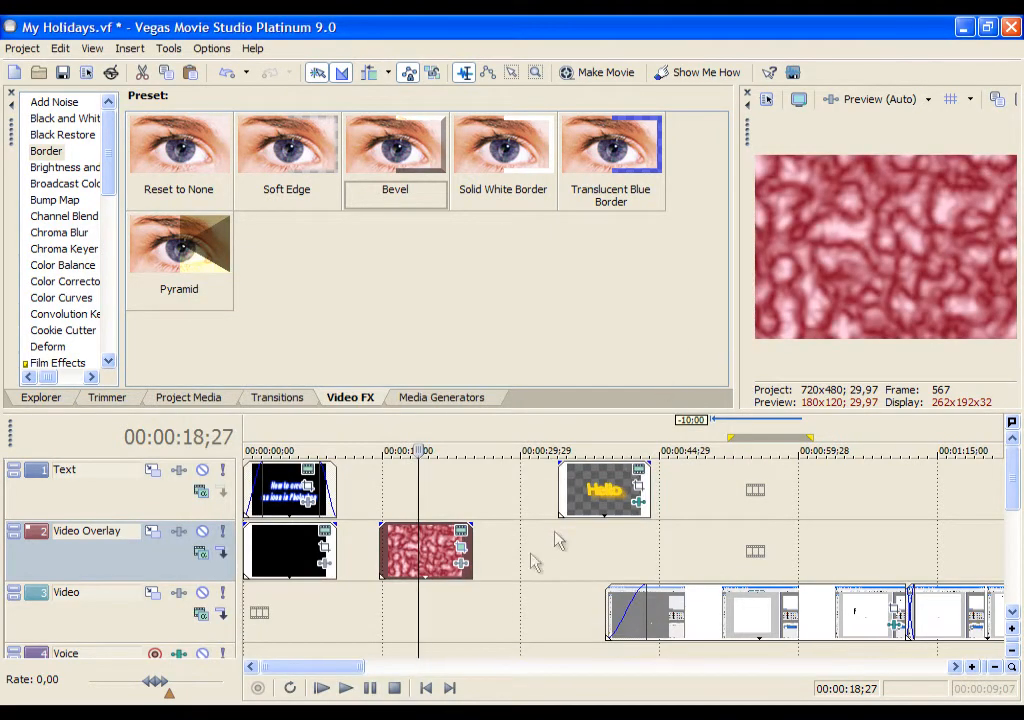
- Apply the Border effect's Pyramid preset to the noise texture clip
left_click(62, 167)
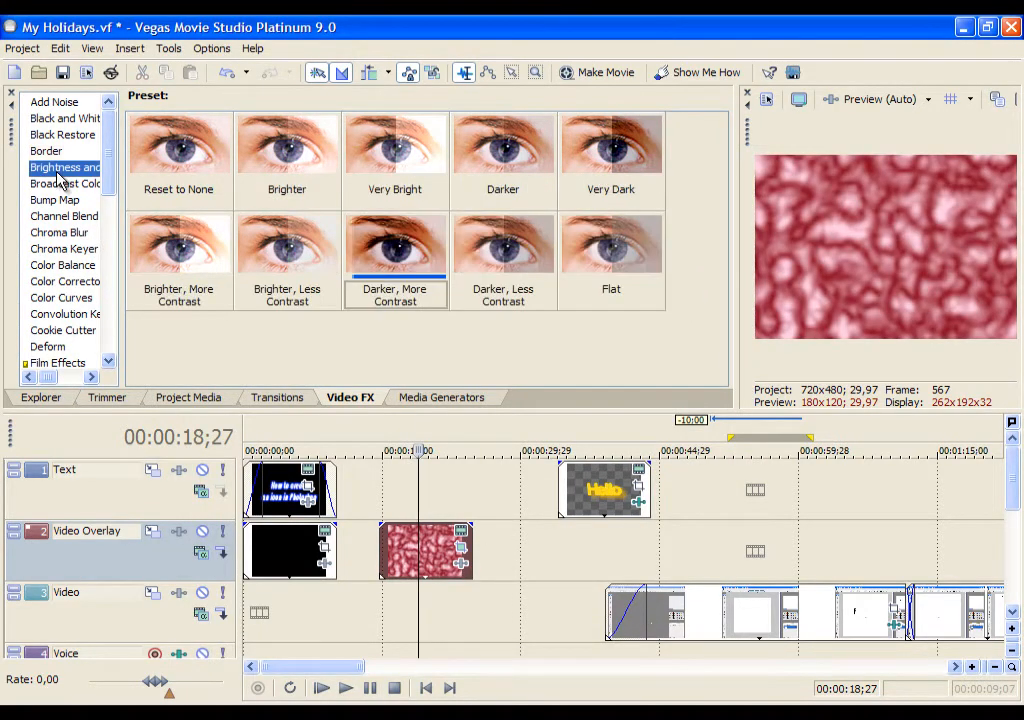
left_click(66, 136)
left_click(65, 120)
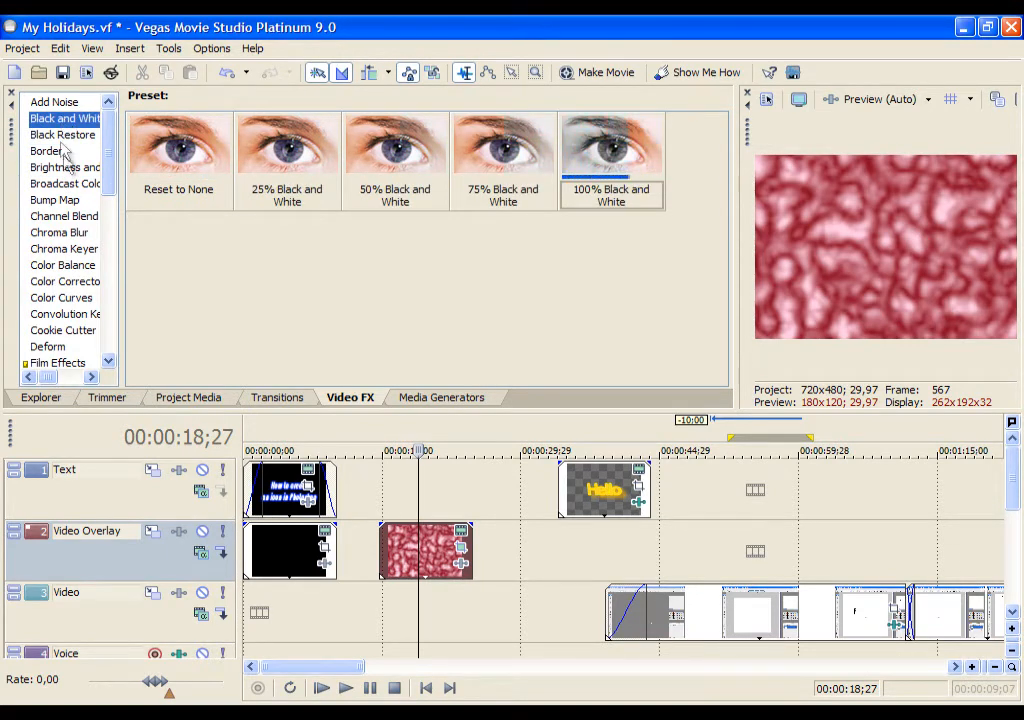
left_click(46, 151)
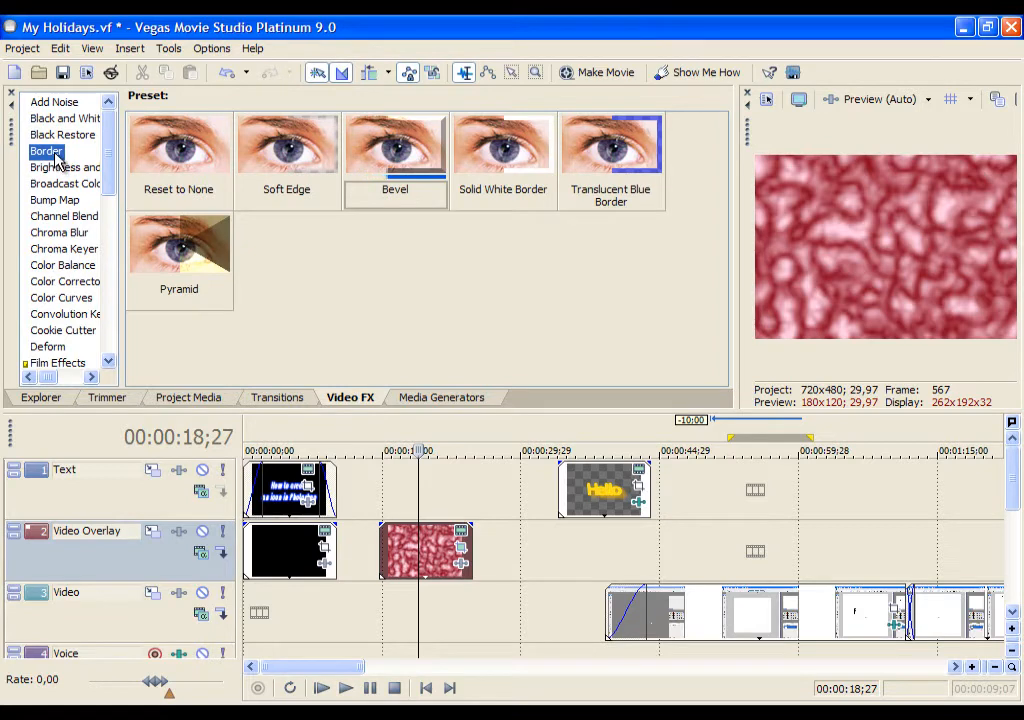
left_click_drag(165, 240, 425, 548)
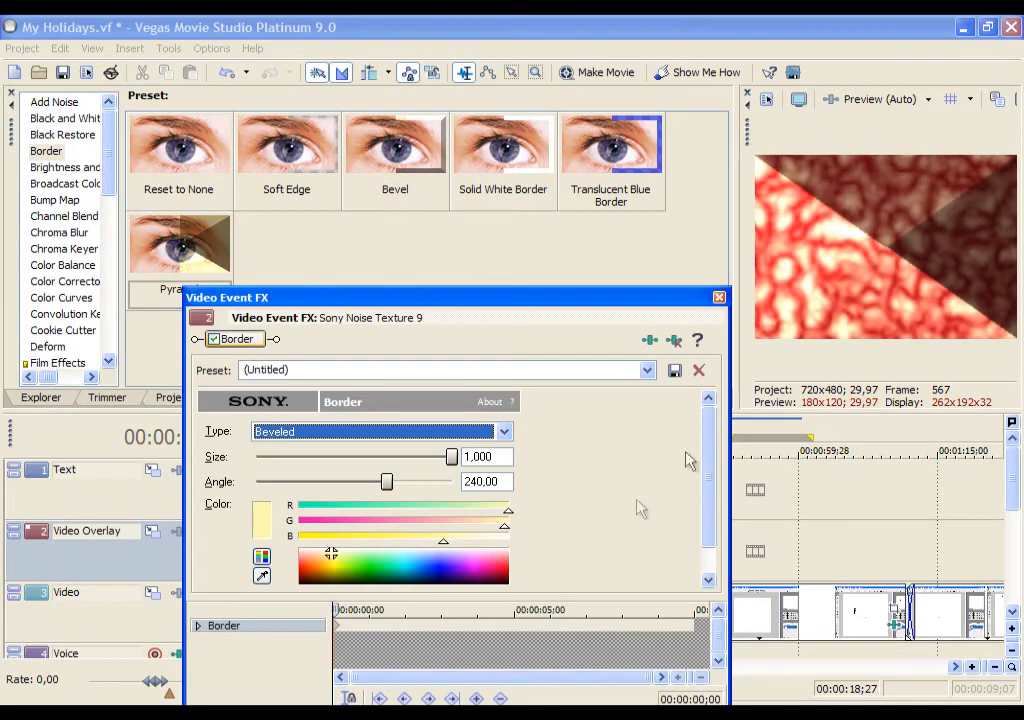
left_click_drag(340, 297, 50, 306)
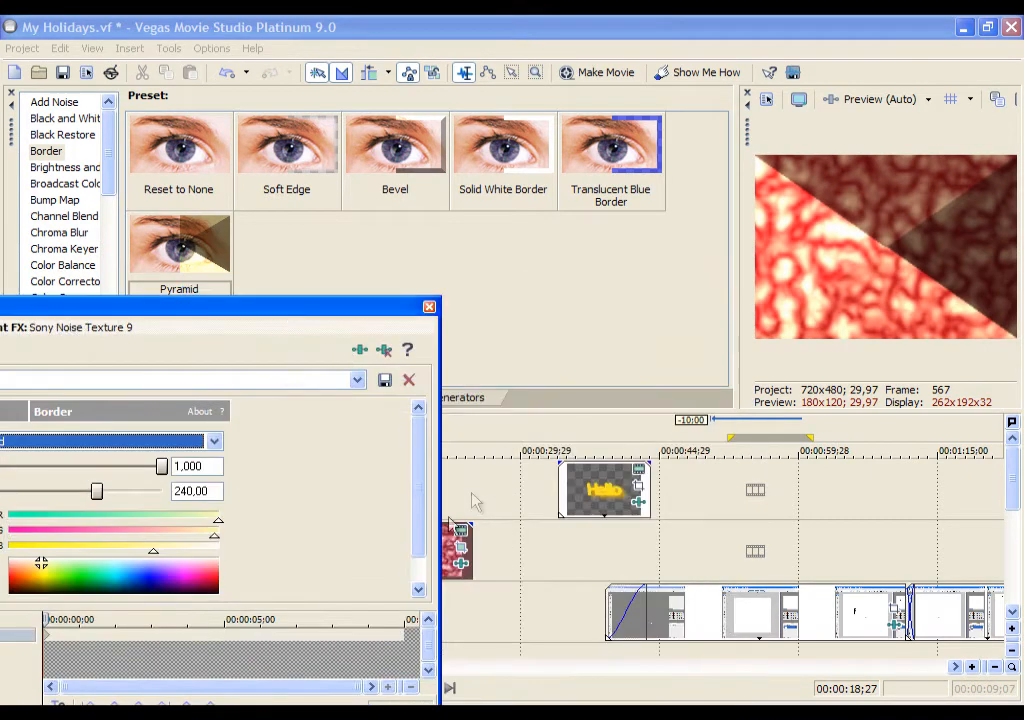
left_click_drag(342, 311, 540, 225)
- Add a two-second Border keyframe with size 0,000, angle 195,69 and Smooth interpolation to the texture clip, and close the effect settings
left_click(433, 545)
left_click(222, 312)
left_click_drag(375, 393, 444, 387)
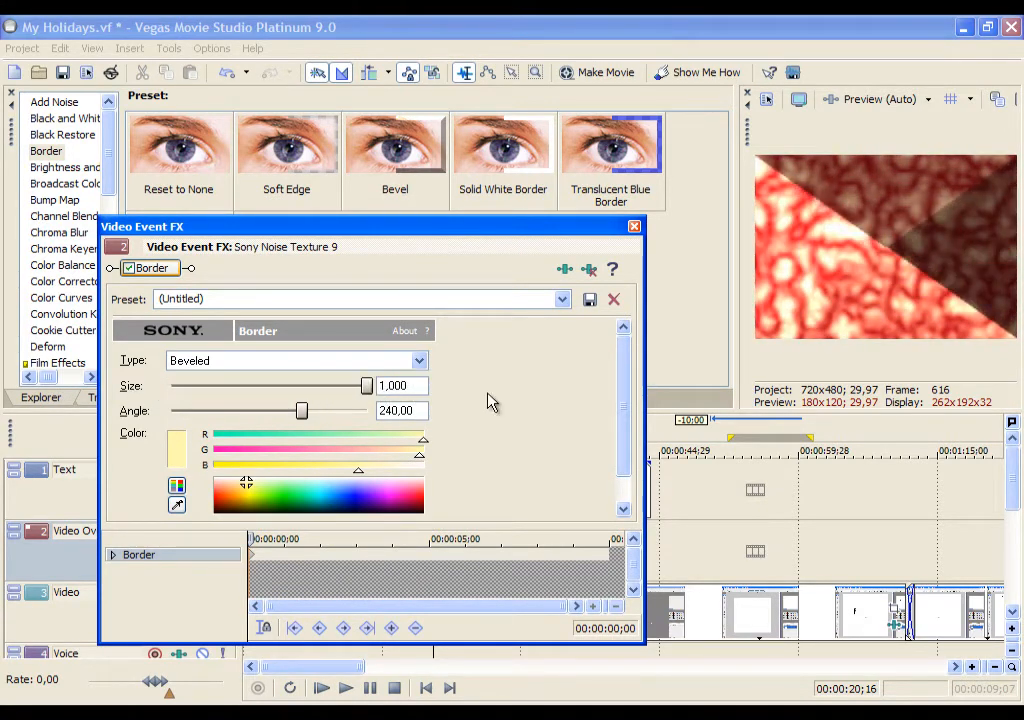
left_click_drag(256, 542, 320, 540)
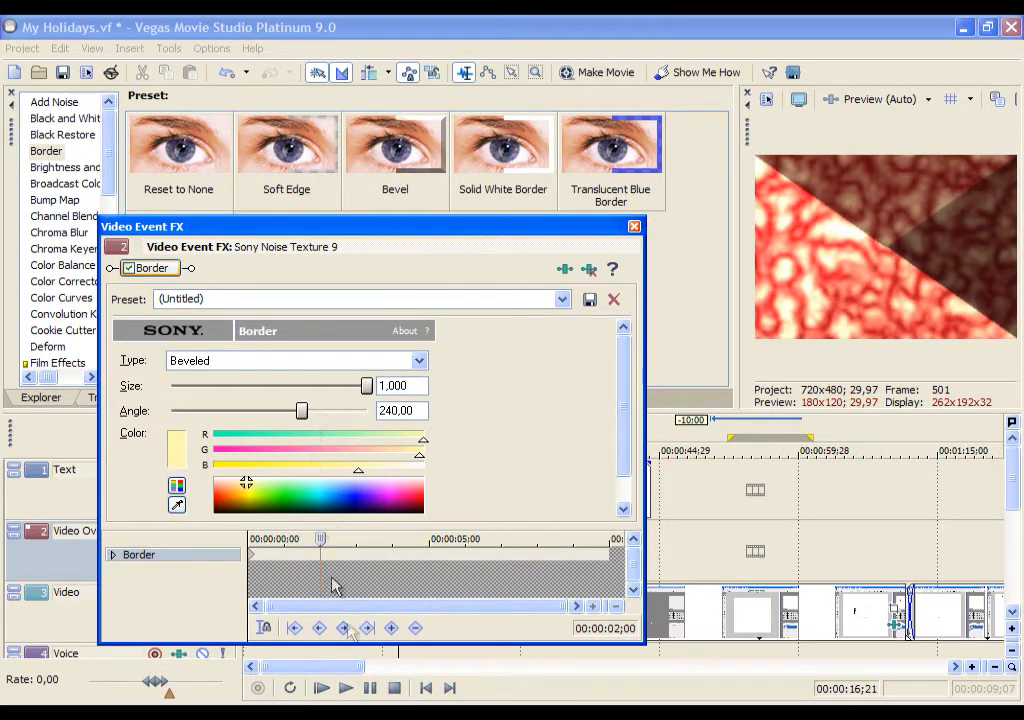
left_click(392, 628)
left_click_drag(367, 393, 93, 386)
left_click_drag(289, 415, 283, 421)
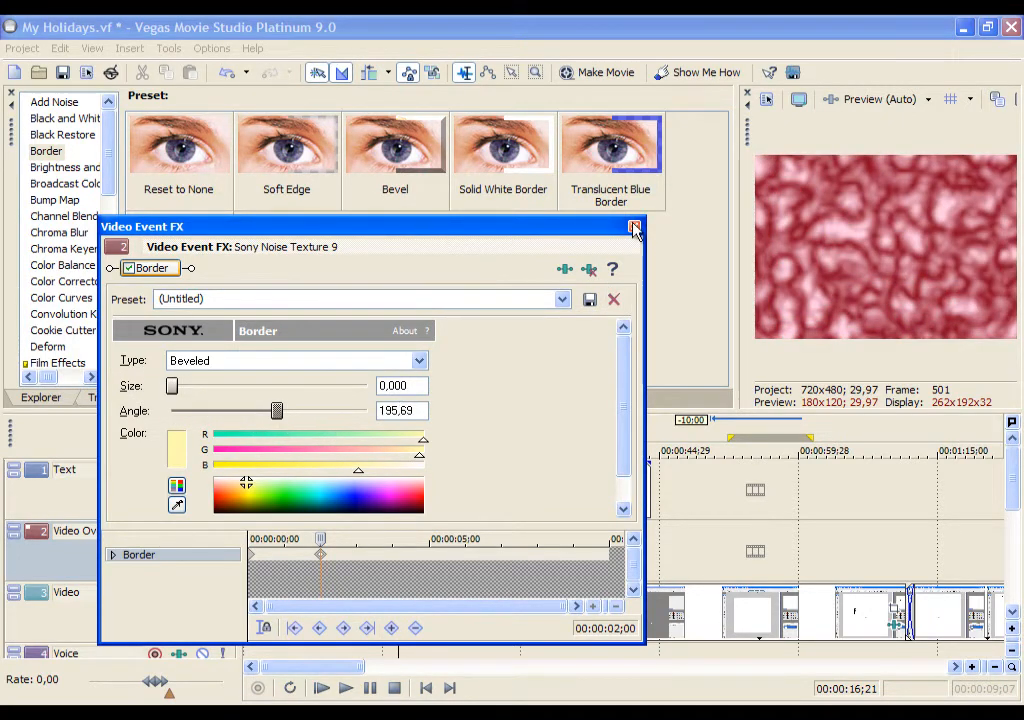
right_click(321, 556)
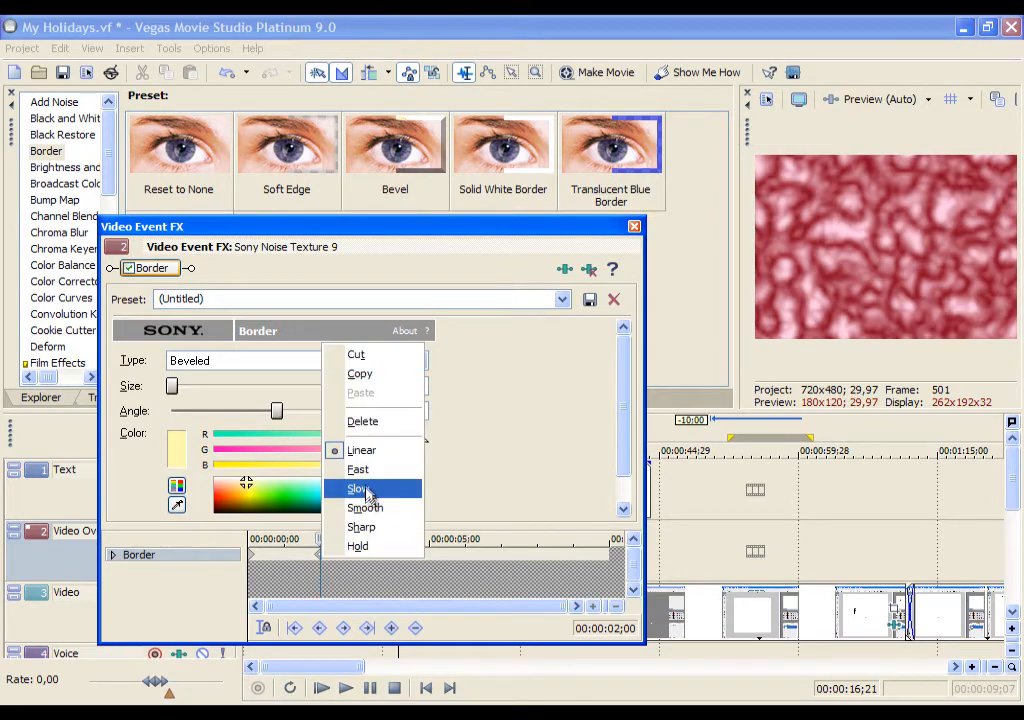
left_click(370, 509)
left_click(636, 228)
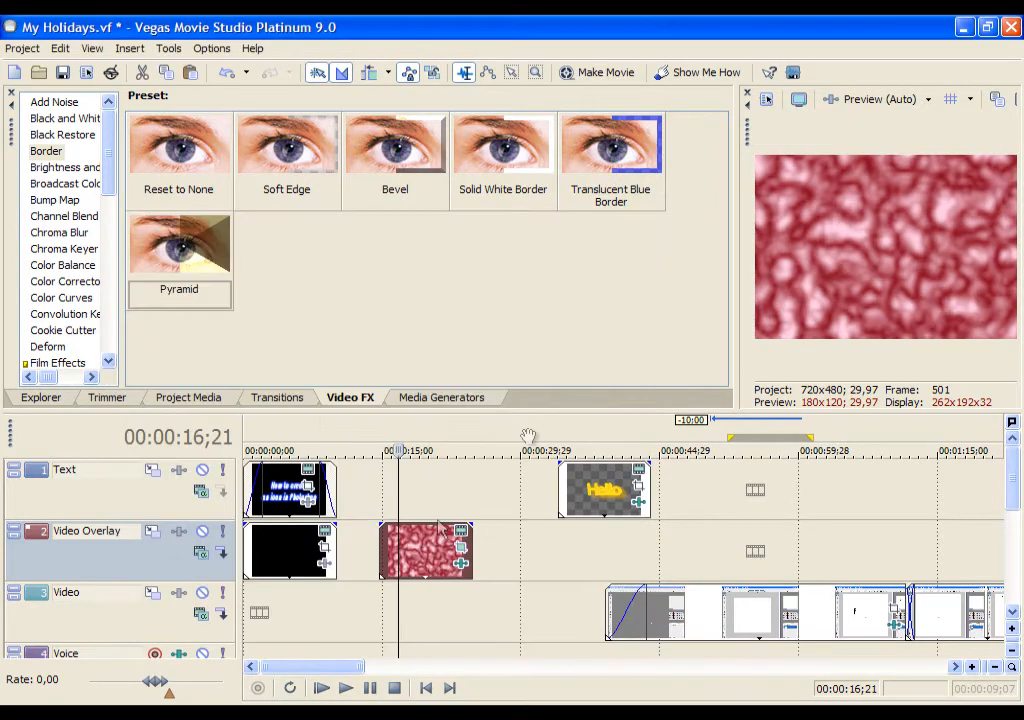
- Play back the noise texture clip from 00:00:13;10 to check its pyramid border animation, and stop playback
left_click(377, 491)
left_click(367, 455)
key("space")
key("space")
left_click(345, 690)
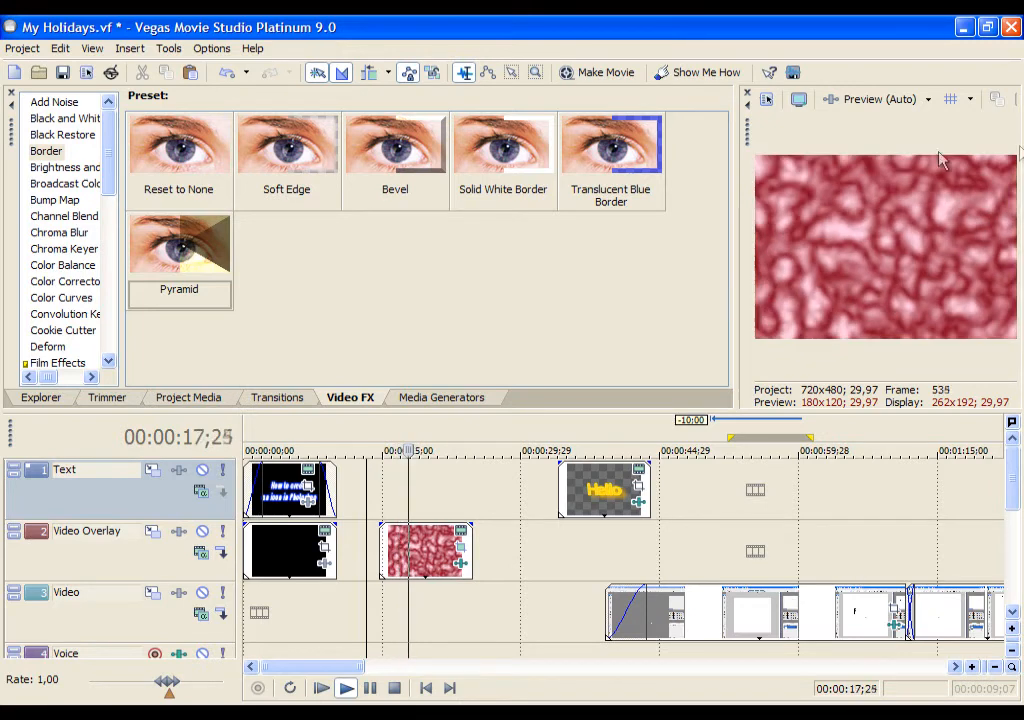
left_click(394, 688)
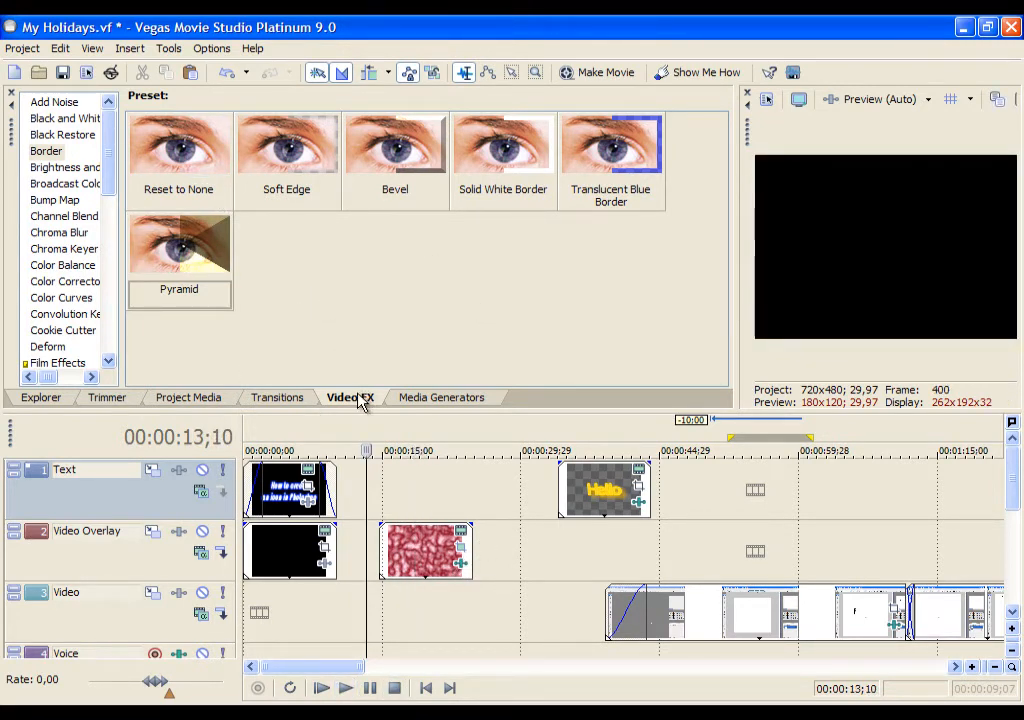
- Overlap the Hello clip with the texture clip's end on the Video Overlay track and apply the Barn Door "Vertical, Out, Black Border" transition
left_click(290, 397)
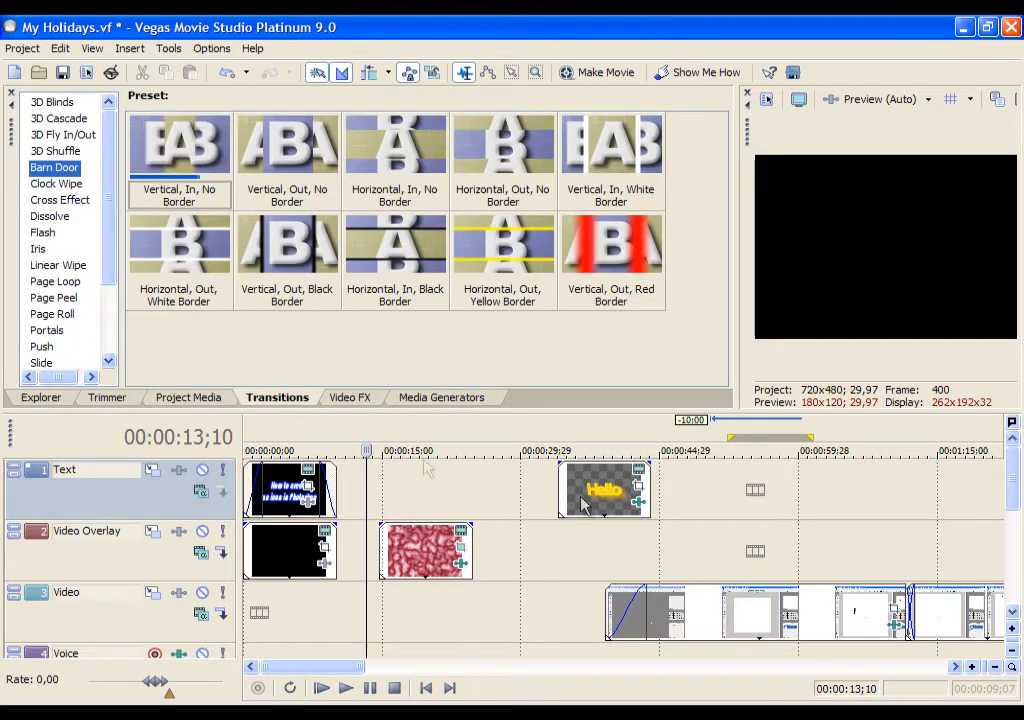
left_click_drag(179, 150, 521, 562)
left_click_drag(288, 250, 472, 548)
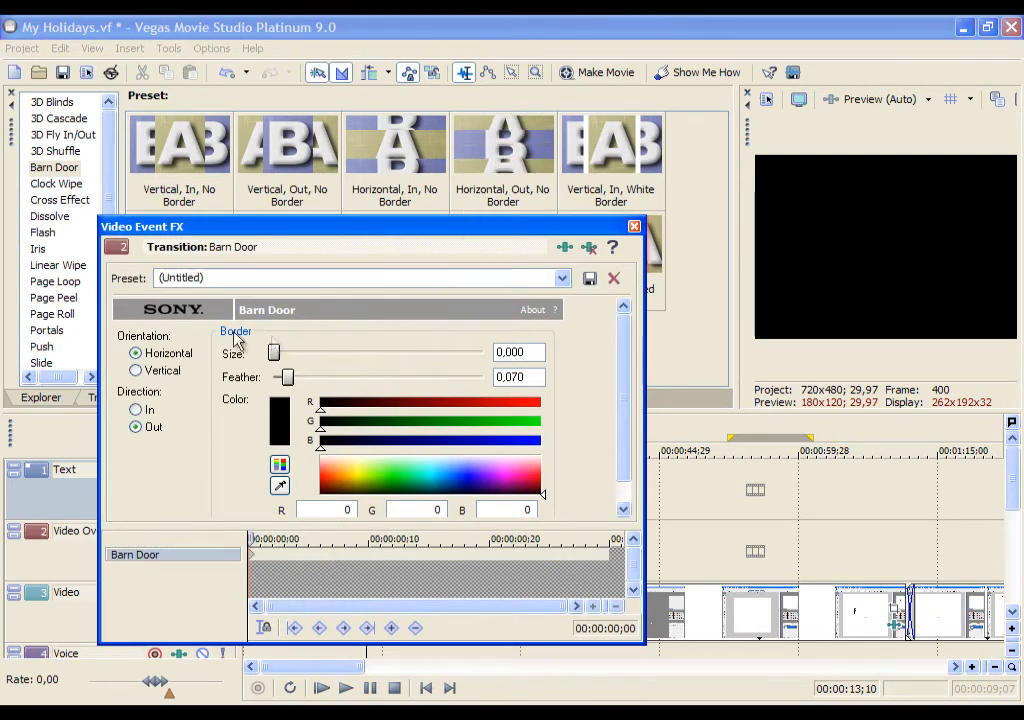
left_click_drag(240, 226, 456, 552)
left_click(478, 610)
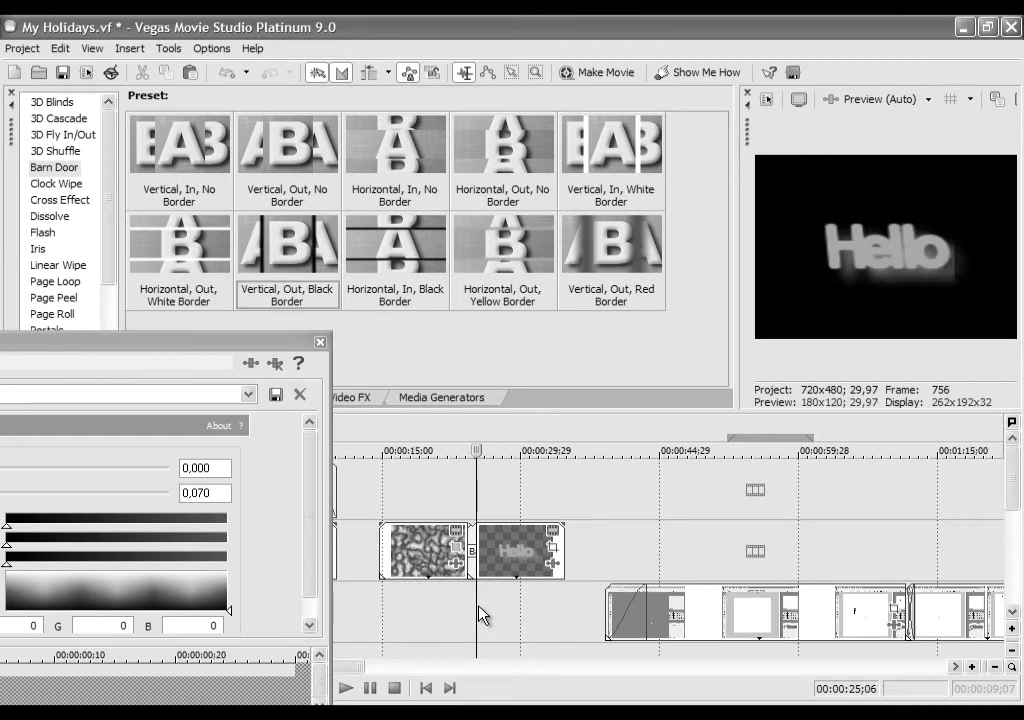
left_click(472, 607)
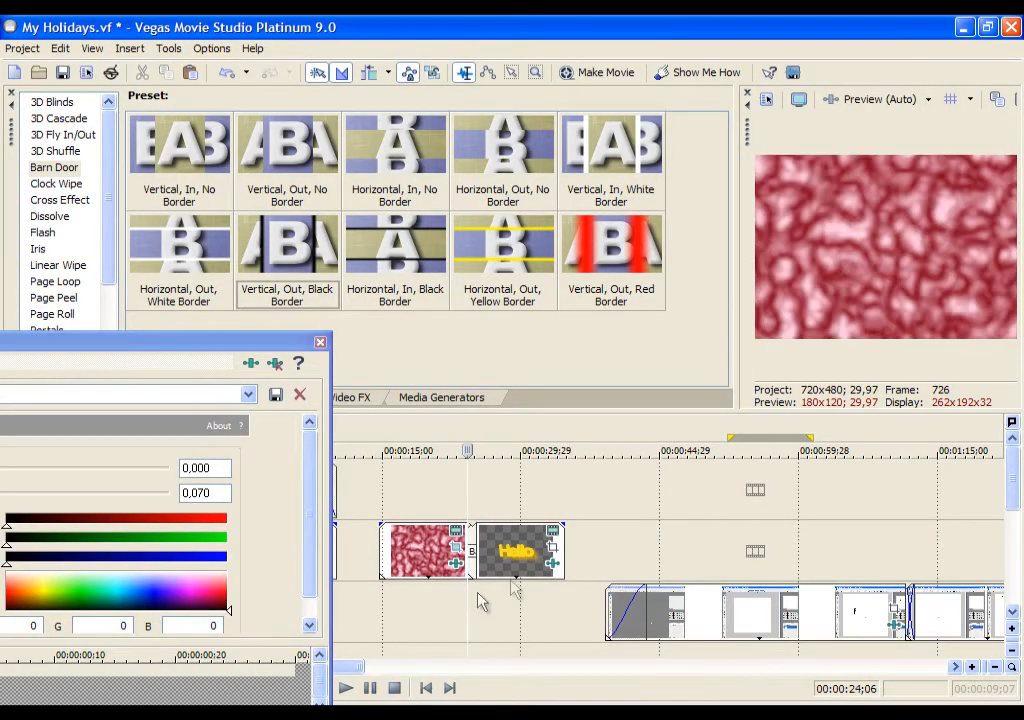
- Set the Barn Door transition's border size to 0,057 at its first keyframe
left_click_drag(199, 356, 588, 160)
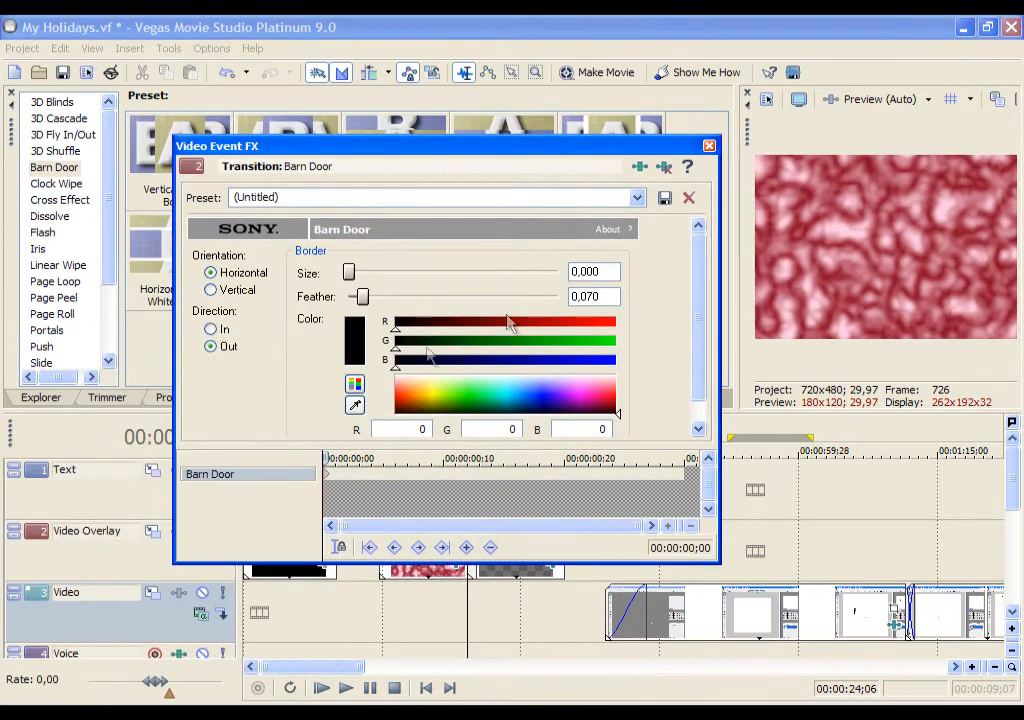
mouse_move(349, 273)
left_mouse_down()
mouse_move(390, 272)
mouse_move(357, 276)
left_mouse_up()
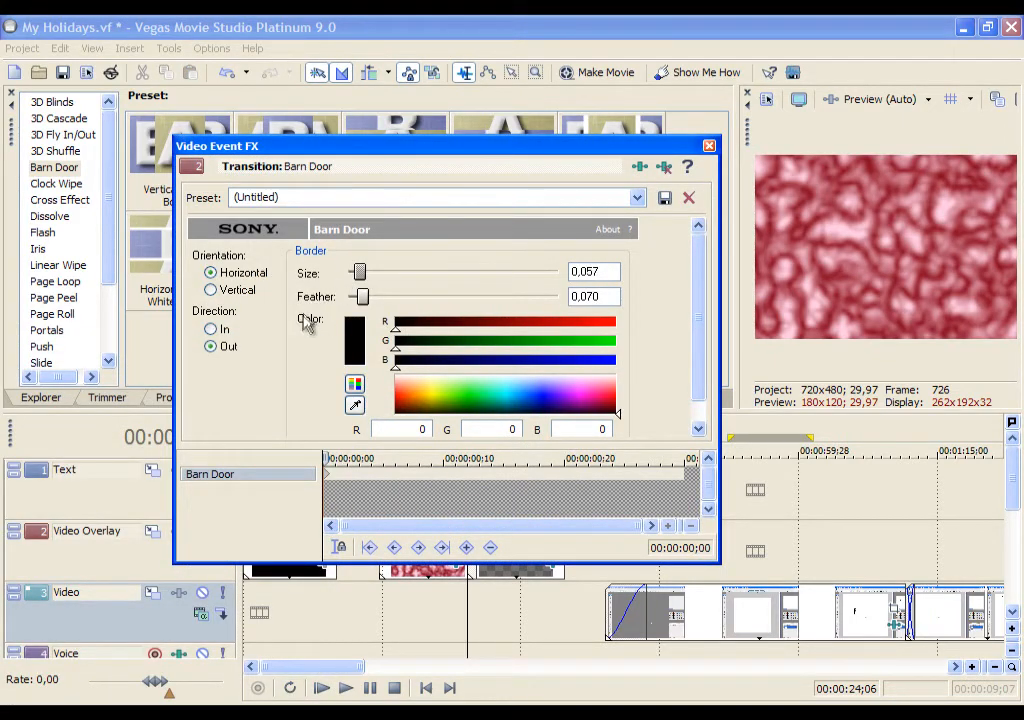
key("space")
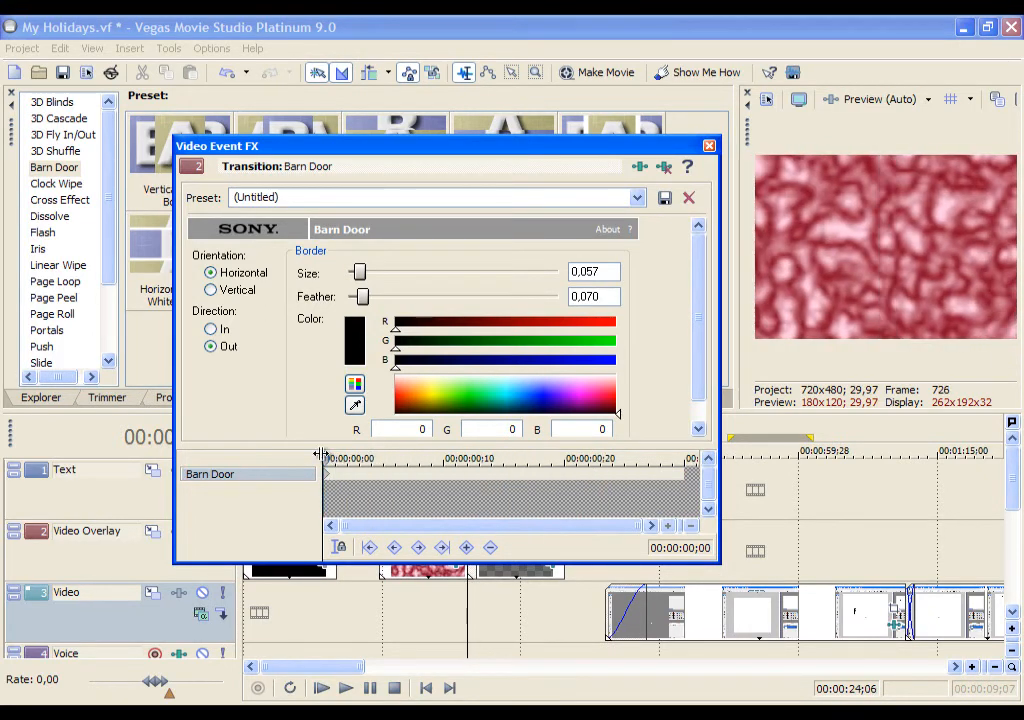
- Add a Barn Door keyframe at 00:00:00;07 with border size 0,000 and feather 0,282
left_click_drag(327, 459, 410, 459)
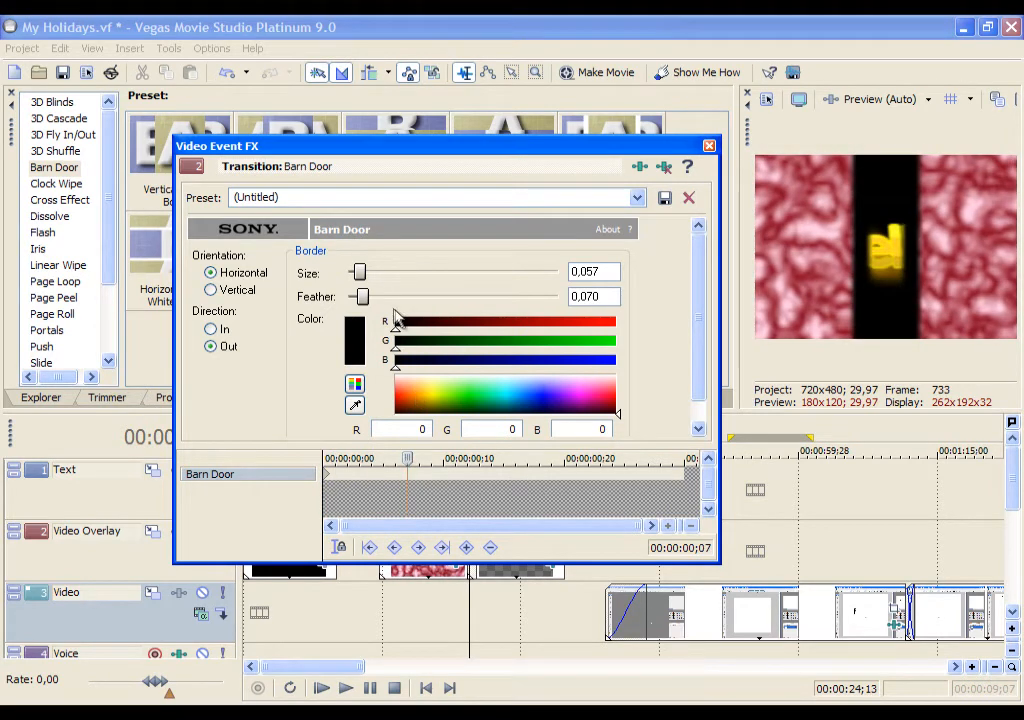
left_click_drag(365, 299, 583, 297)
left_click_drag(697, 295, 329, 282)
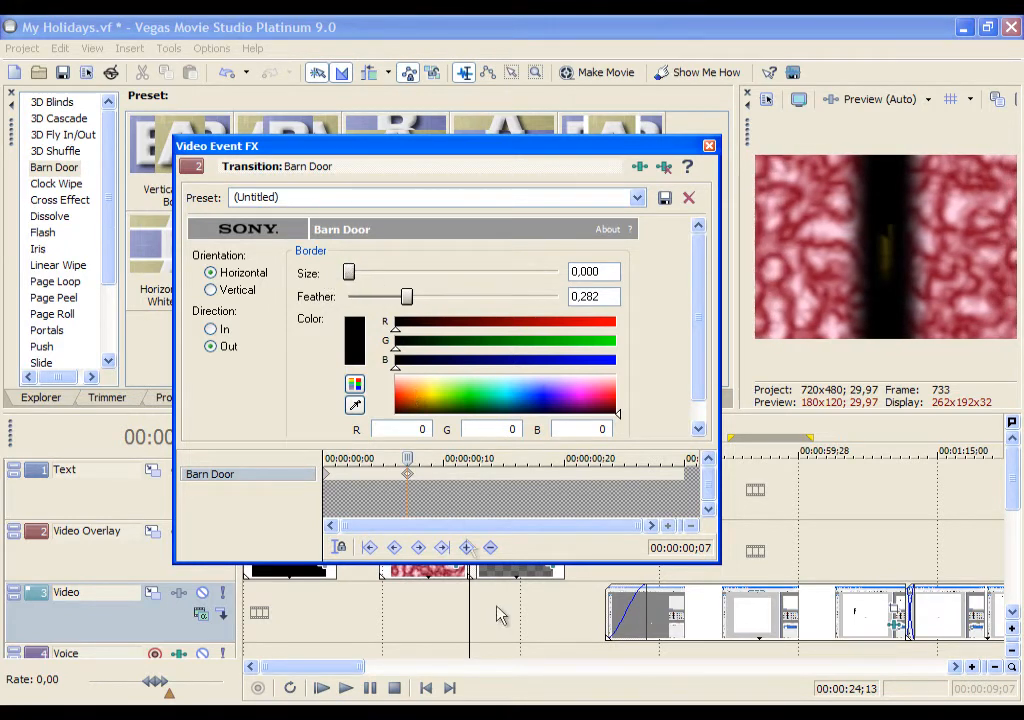
- Set the second Barn Door keyframe's interpolation to Slow and close the transition settings
right_click(405, 476)
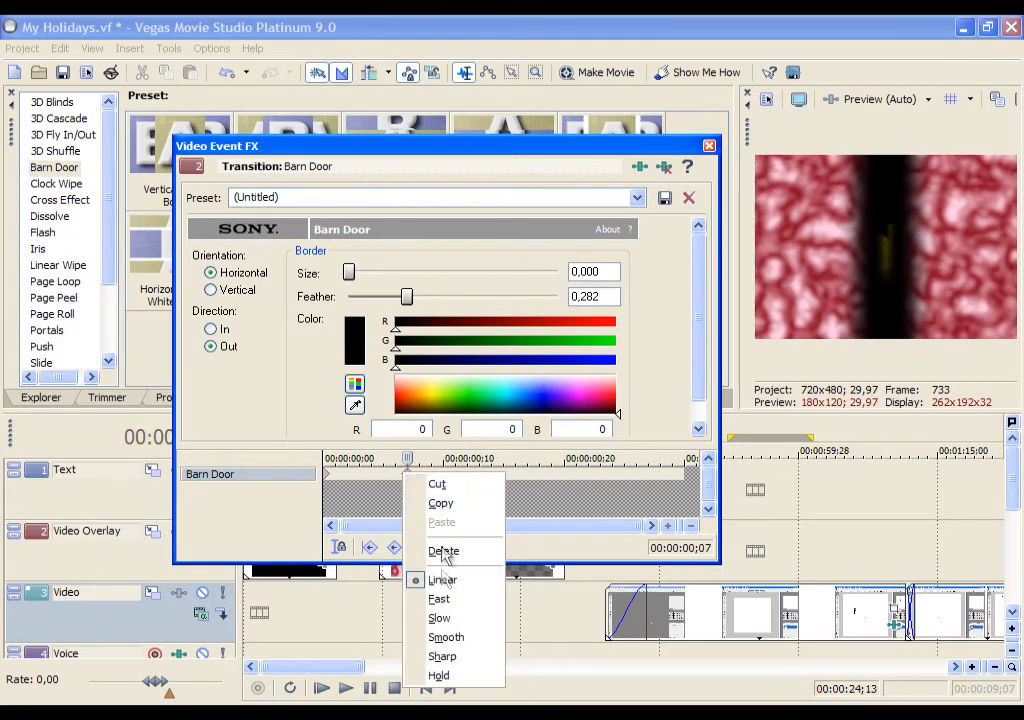
left_click(372, 478)
right_click(408, 477)
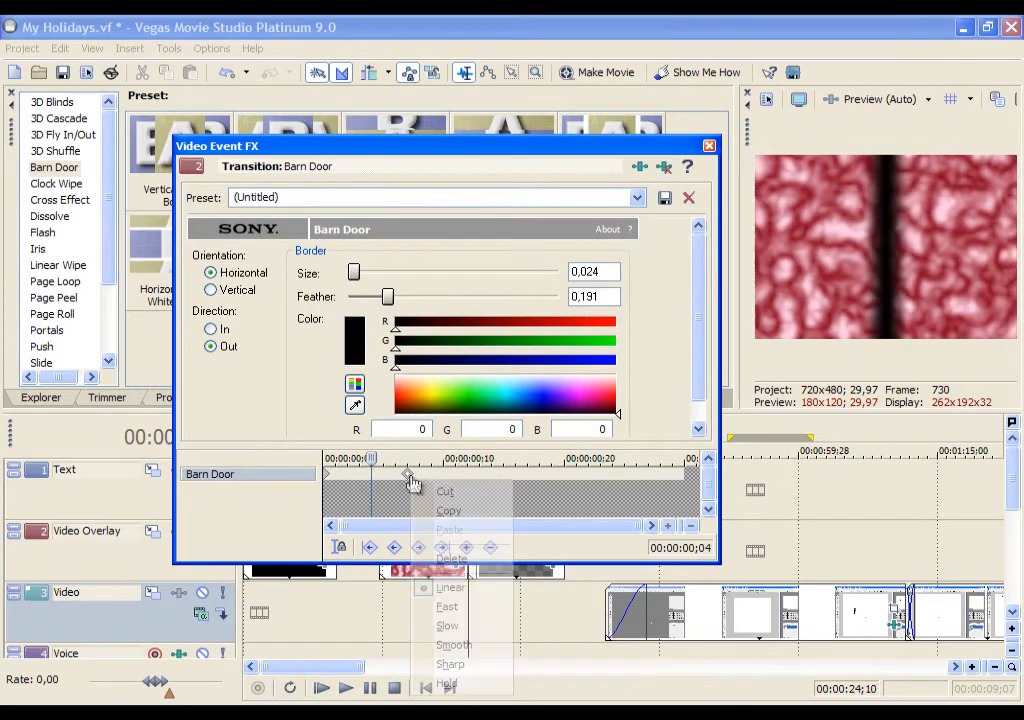
left_click(452, 626)
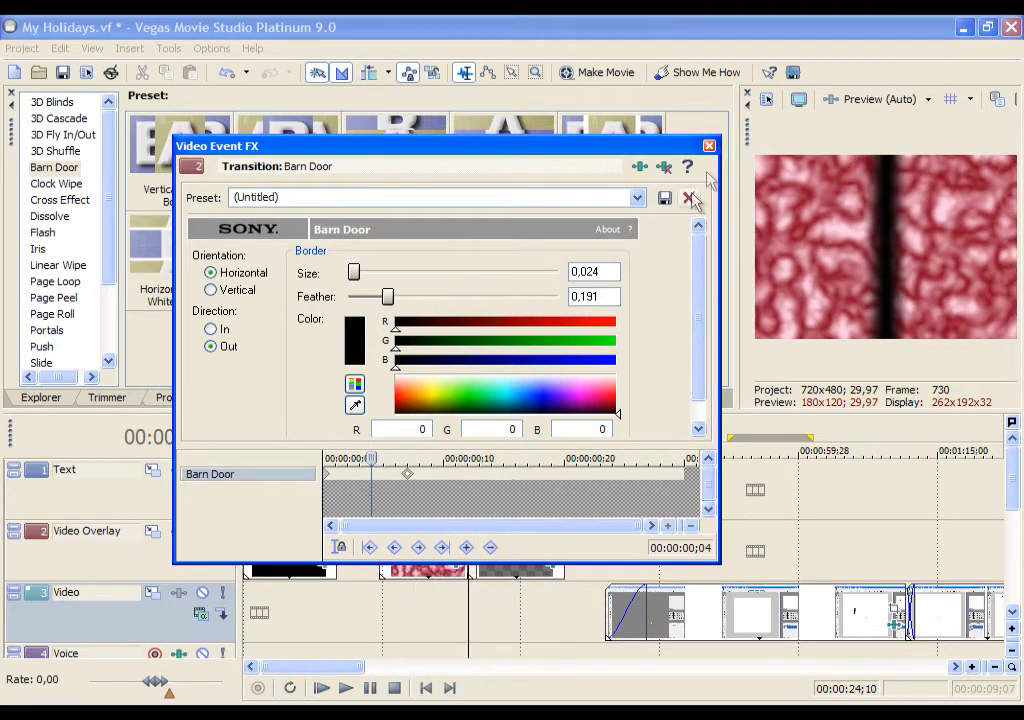
left_click(709, 147)
- Play back the Barn Door transition between the texture and Hello clips from 00:00:22;11
left_click(452, 603)
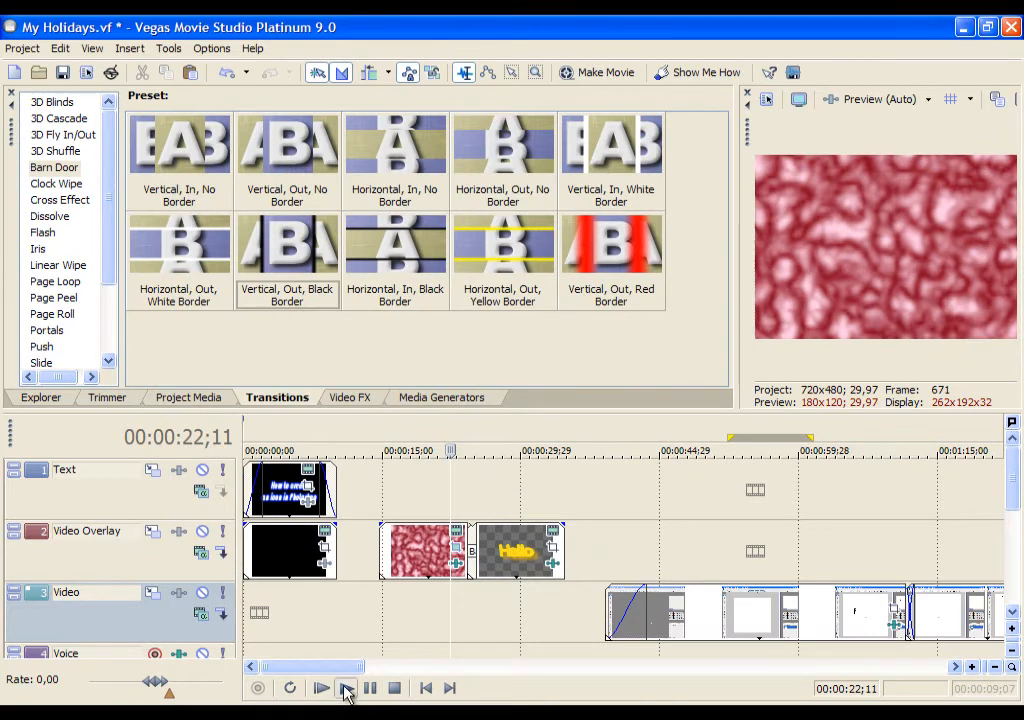
left_click(346, 688)
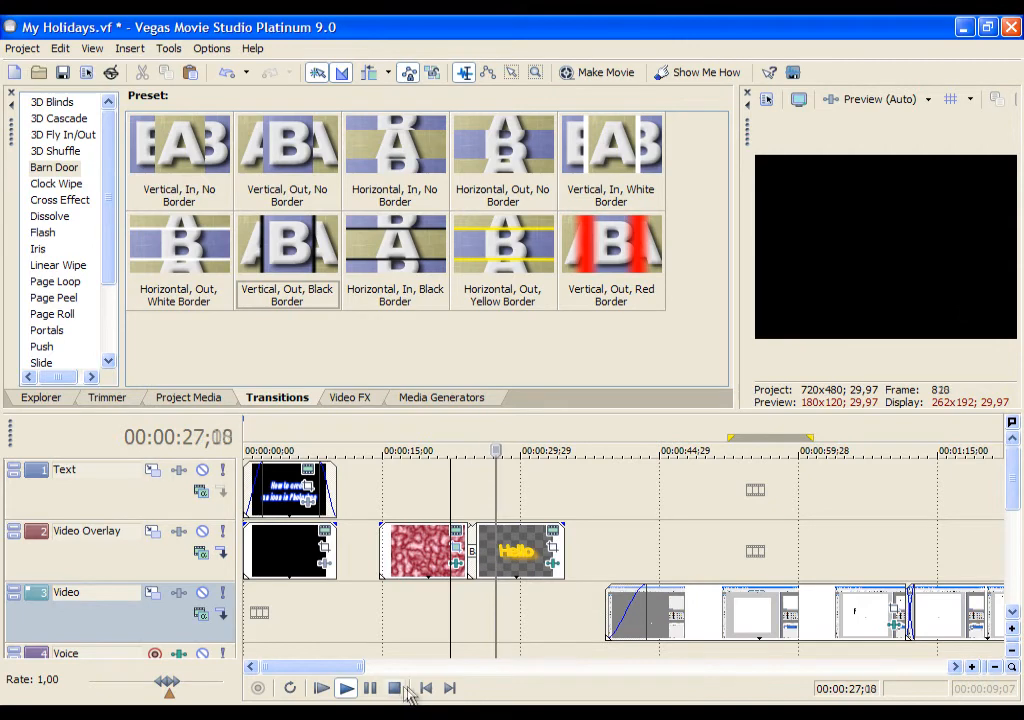
left_click(394, 688)
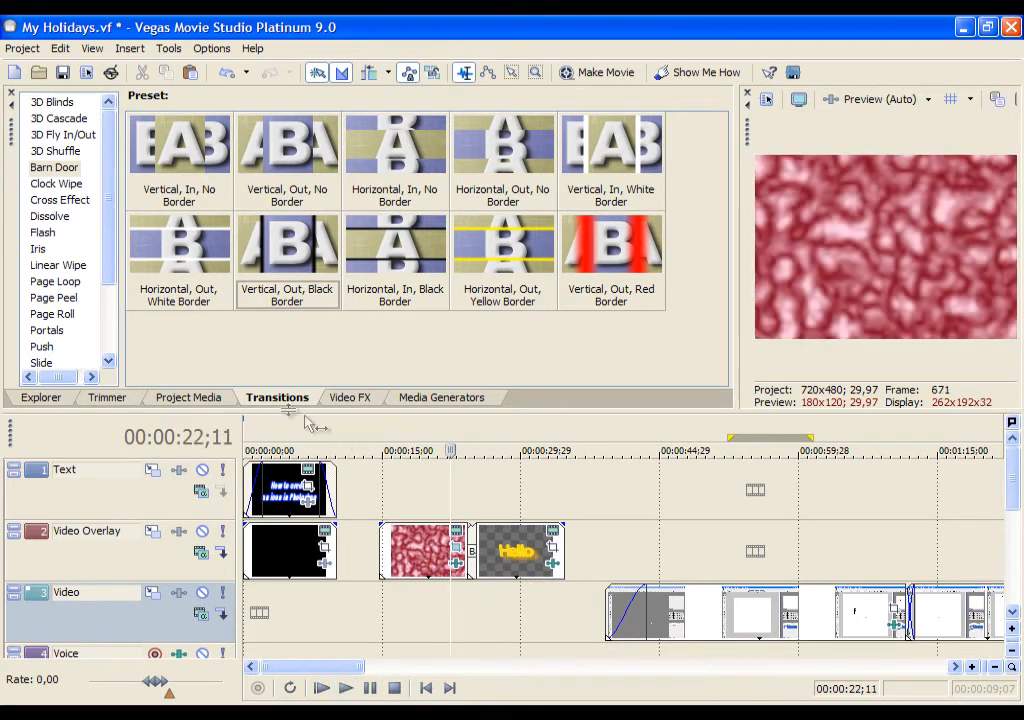
- Display the Lens Flare presets among the video effects
left_click(352, 398)
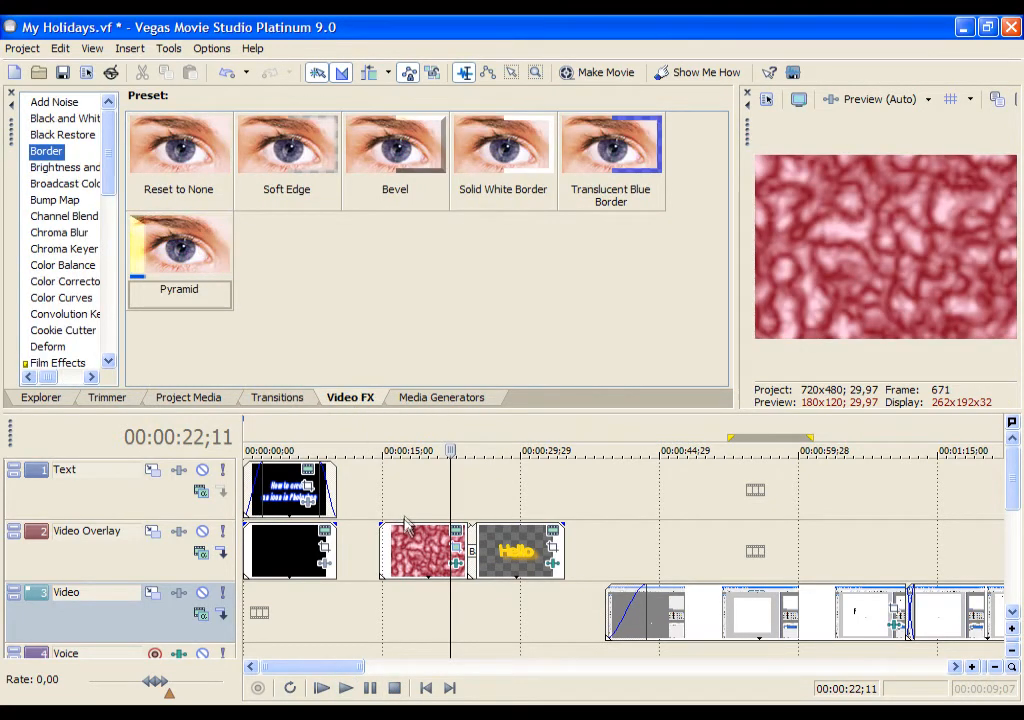
scroll(45, 340, "down", 3)
left_click(48, 344)
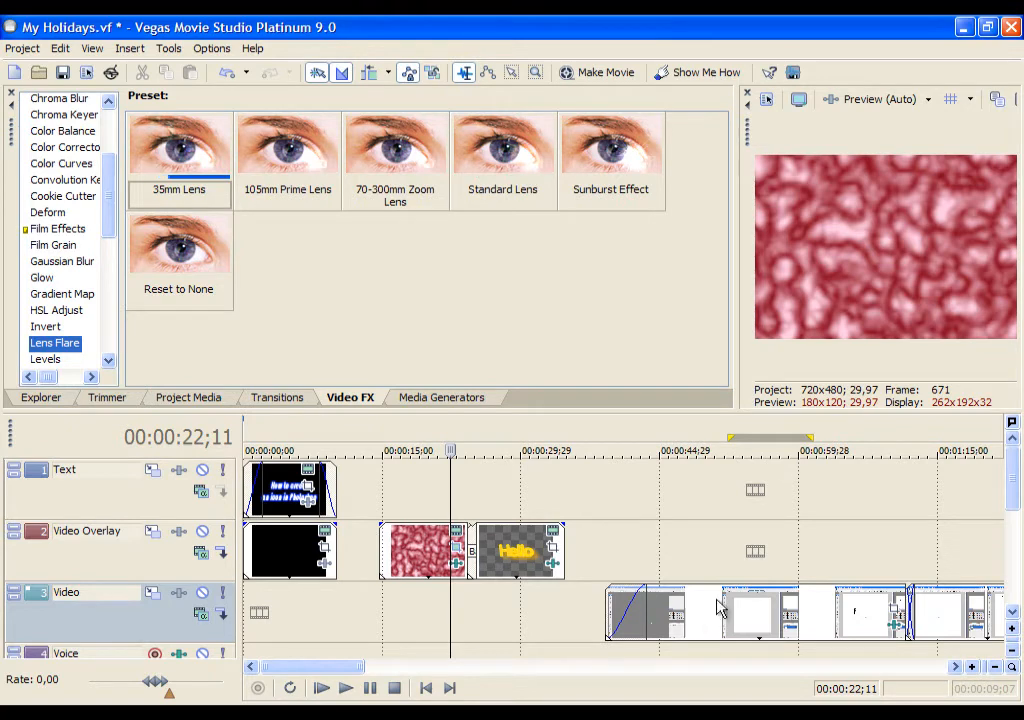
- Split the first clip on the Video track at 00:00:59;19 and shift its first part earlier by about 2:24
left_click(796, 602)
key("s")
left_click_drag(720, 612, 697, 626)
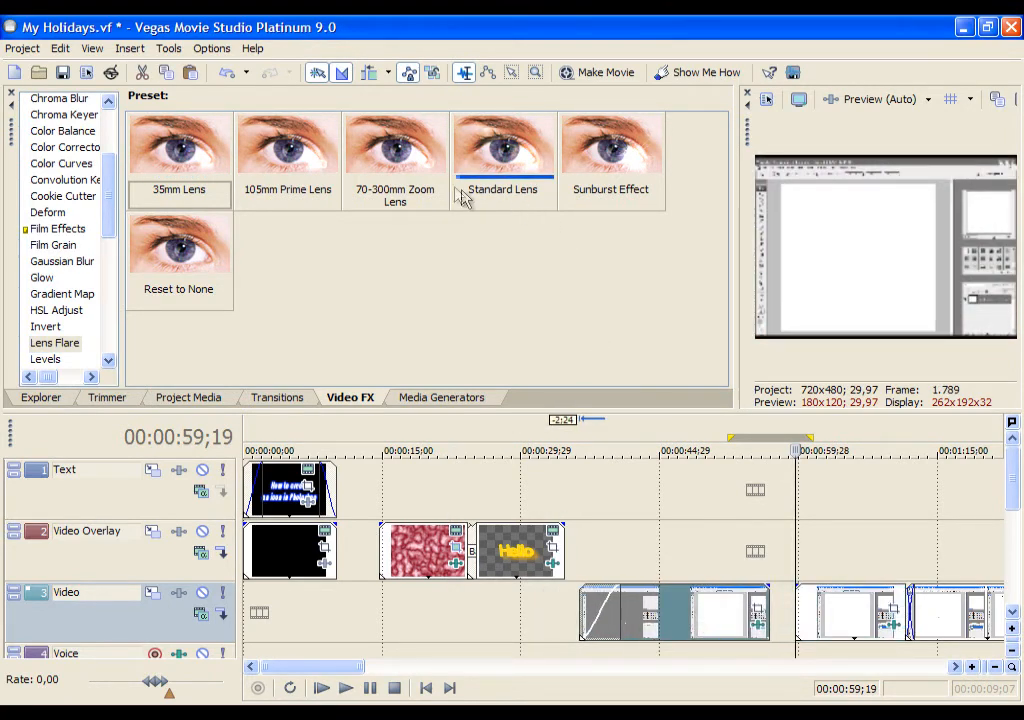
- Apply the Standard Lens preset to the shifted Video clip and set its first keyframe's light position to X -0,656, Y -0,614
left_click_drag(487, 158, 614, 622)
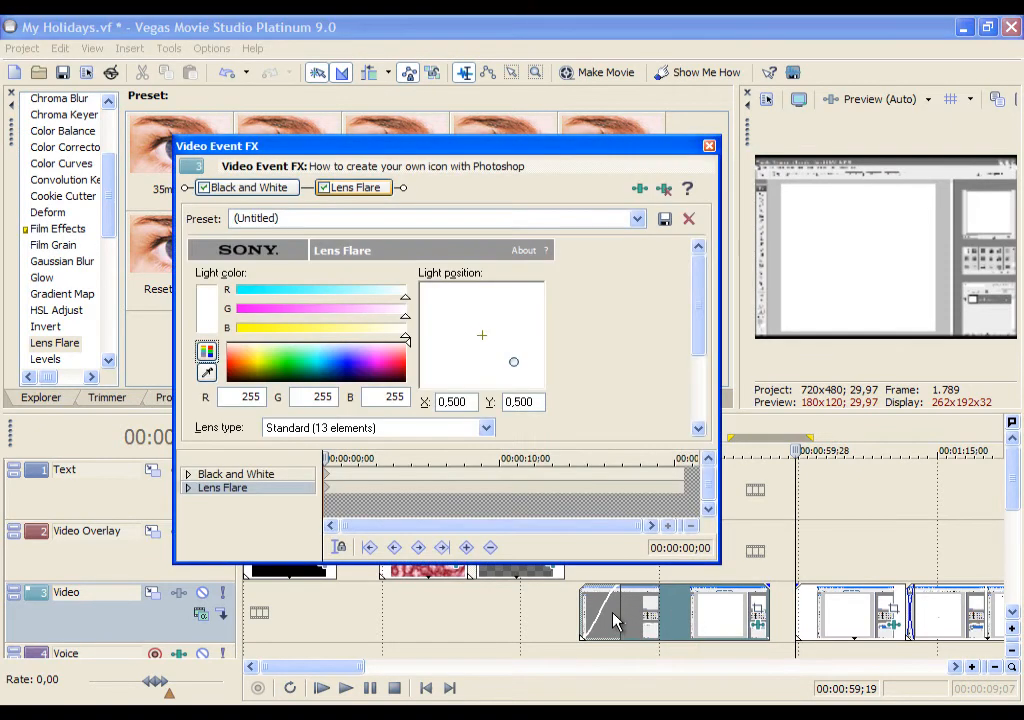
left_click(675, 626)
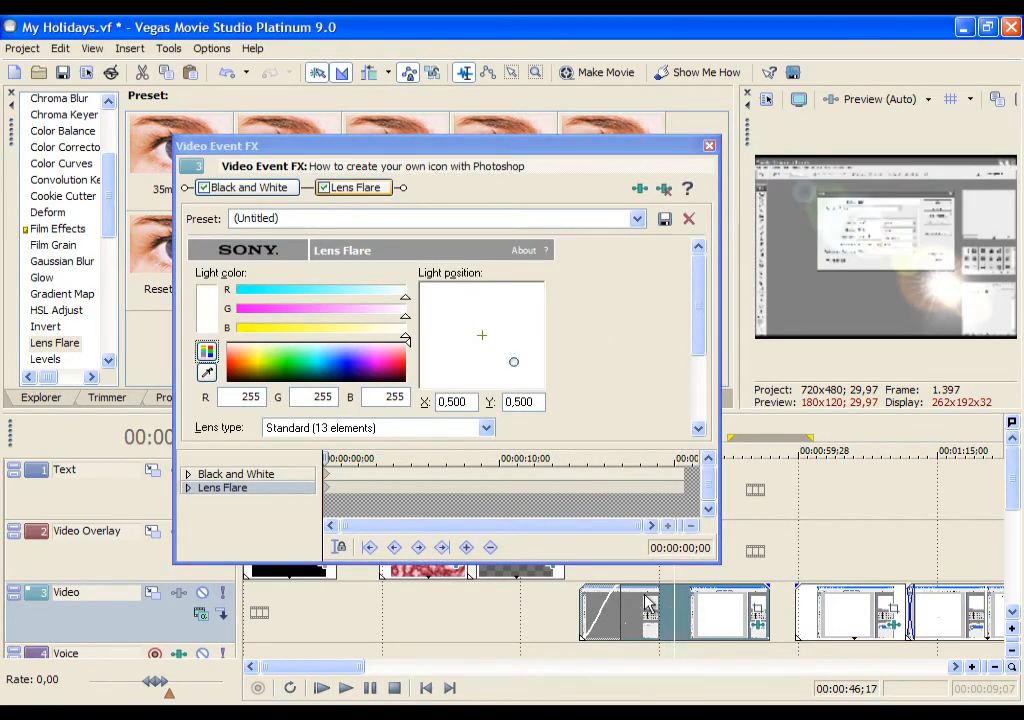
left_click(483, 338)
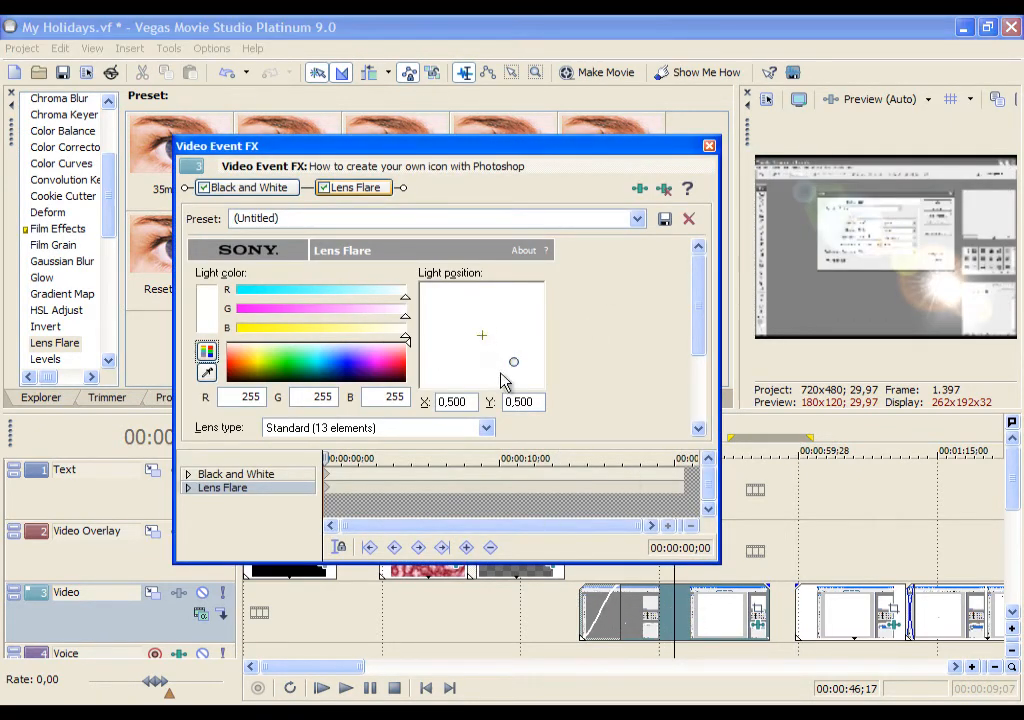
left_click_drag(516, 365, 442, 305)
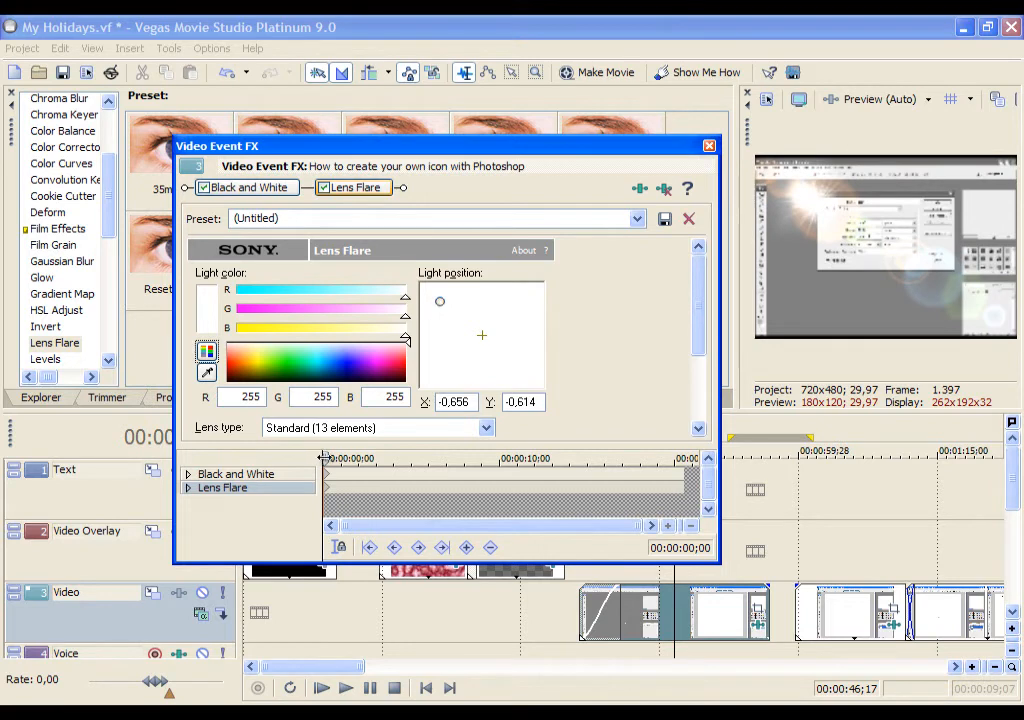
- Add Lens Flare keyframes at 00:00:03;21 and 00:00:08;21, setting the latter's light position to X 0,703, Y 0,333
left_click_drag(325, 457, 389, 457)
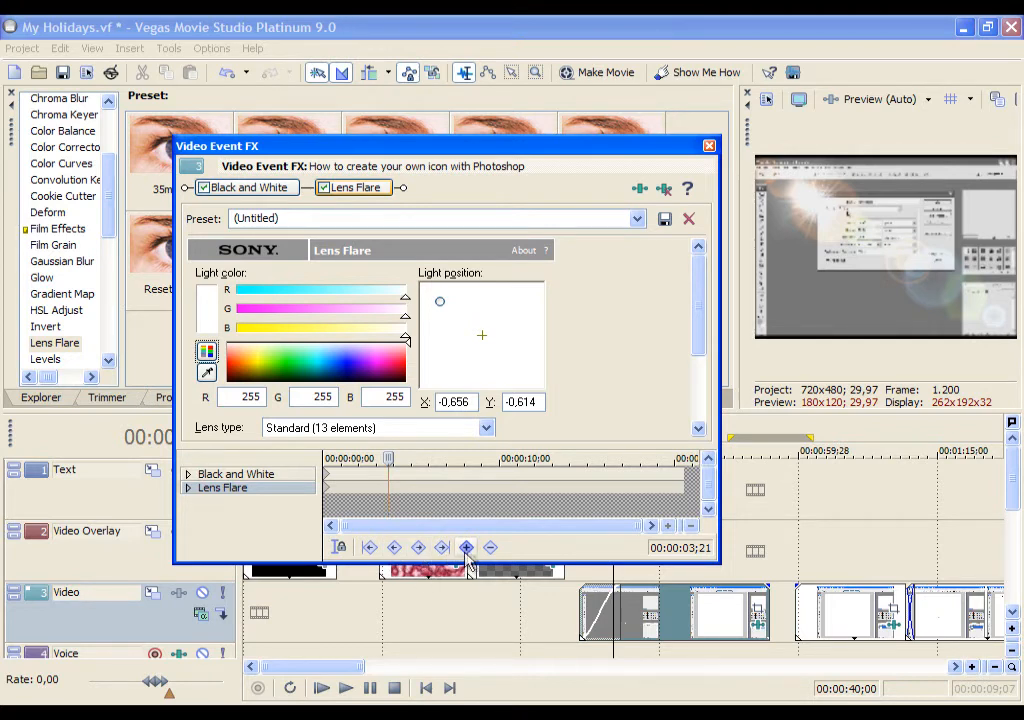
left_click_drag(388, 458, 476, 460)
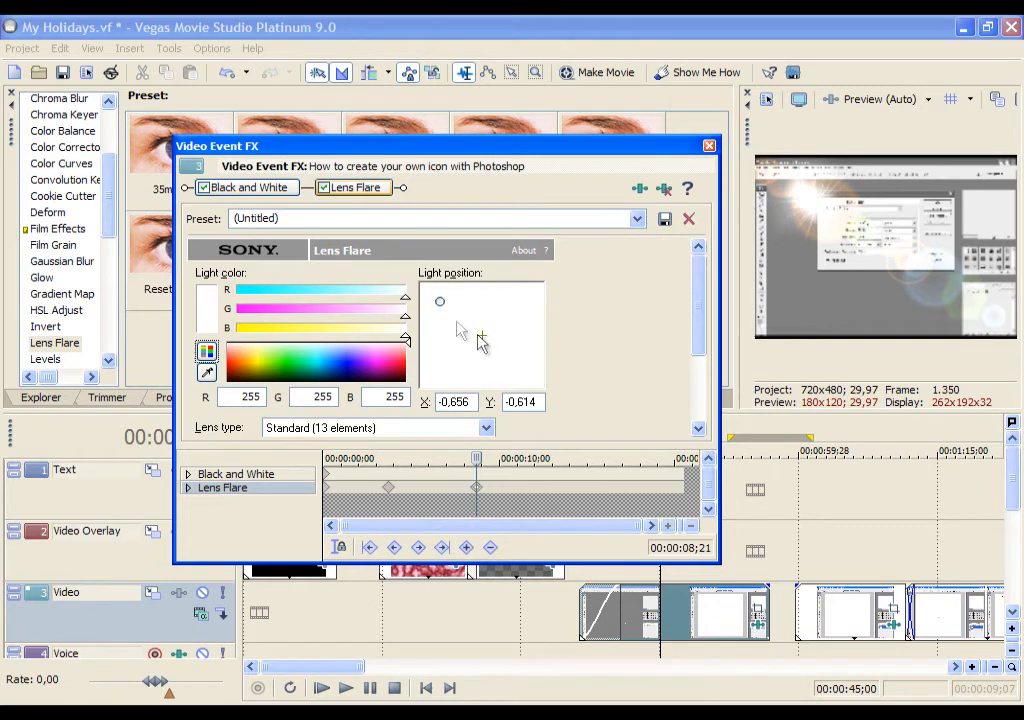
left_click_drag(440, 303, 527, 357)
- Set the Lens Flare keyframe at 00:00:08;21 to Smooth interpolation and close the effect settings
mouse_move(497, 480)
left_mouse_down()
mouse_move(358, 468)
mouse_move(530, 468)
mouse_move(473, 468)
mouse_move(512, 468)
left_mouse_up()
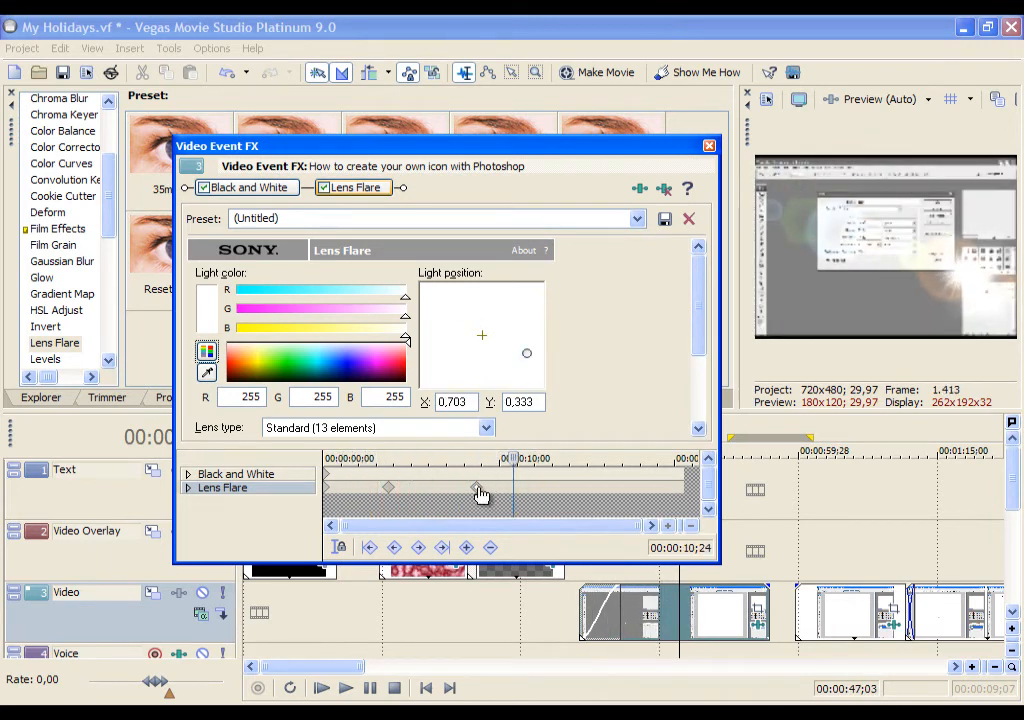
right_click(479, 491)
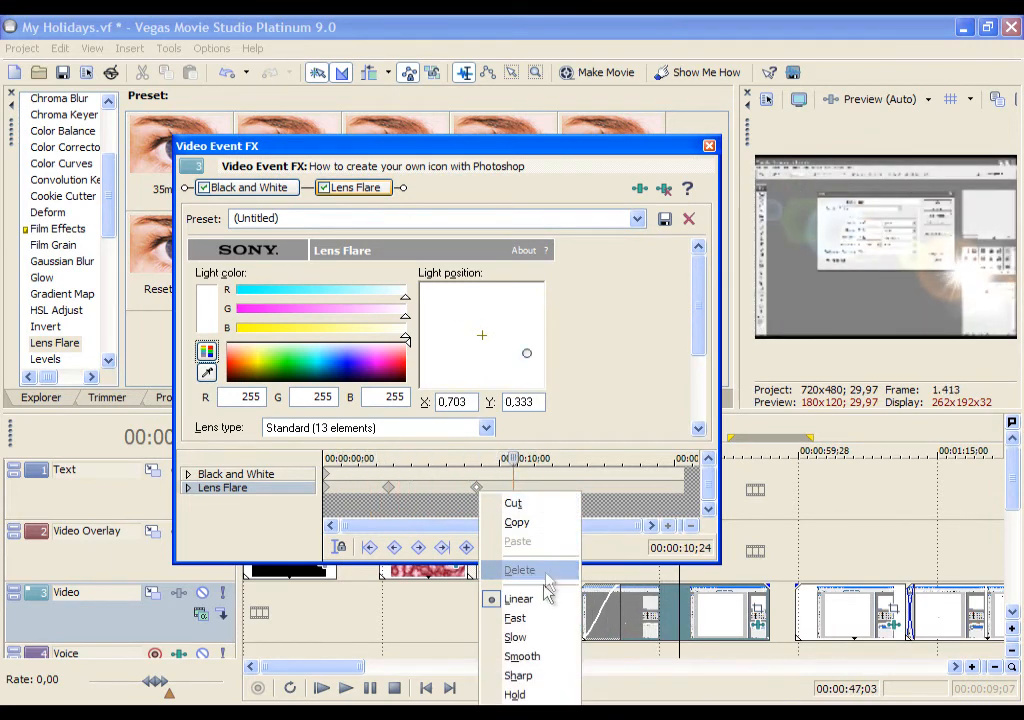
left_click(530, 658)
left_click(709, 146)
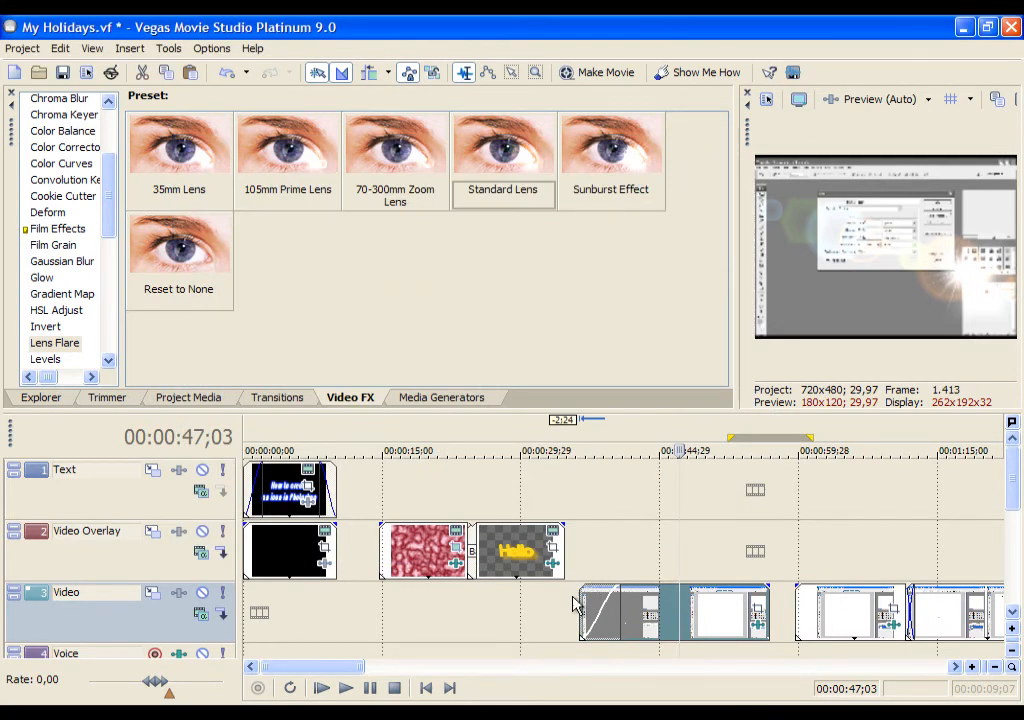
- Play back the clip with the animated Lens Flare from 00:00:35;16
left_click(576, 603)
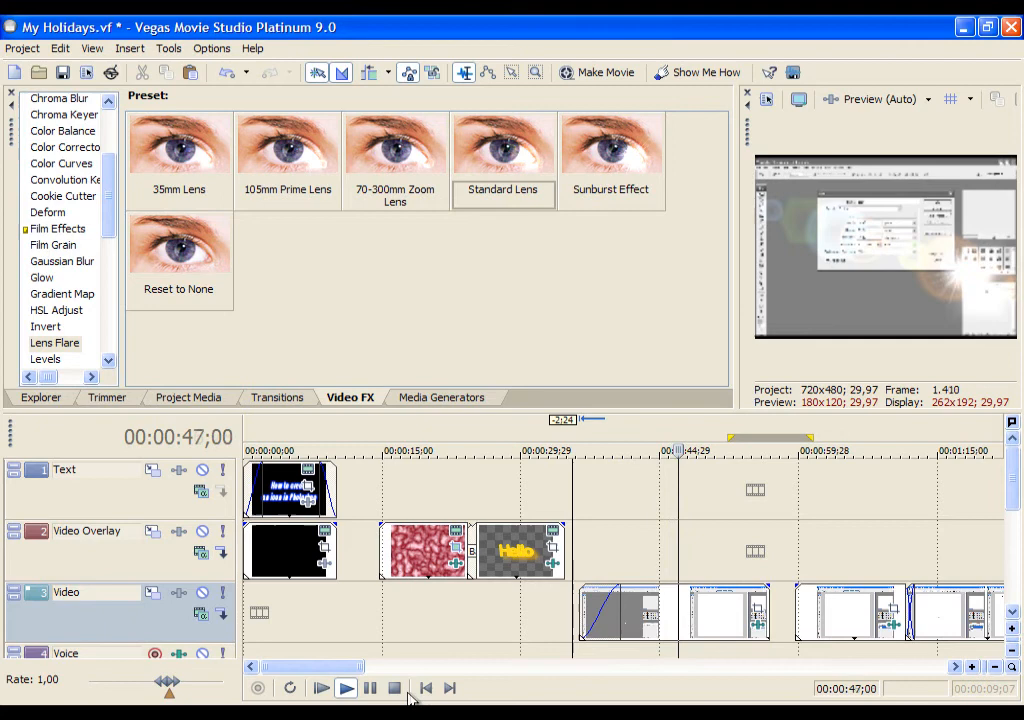
key("space")
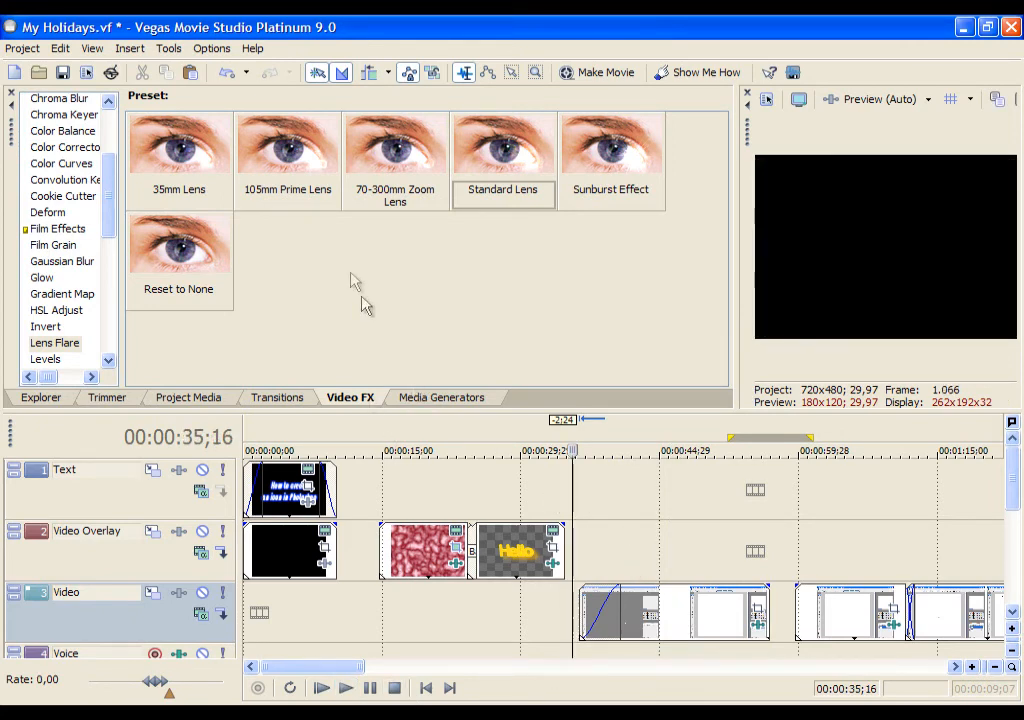
- Review the project media and the Border effect settings of the texture clip
left_click(213, 398)
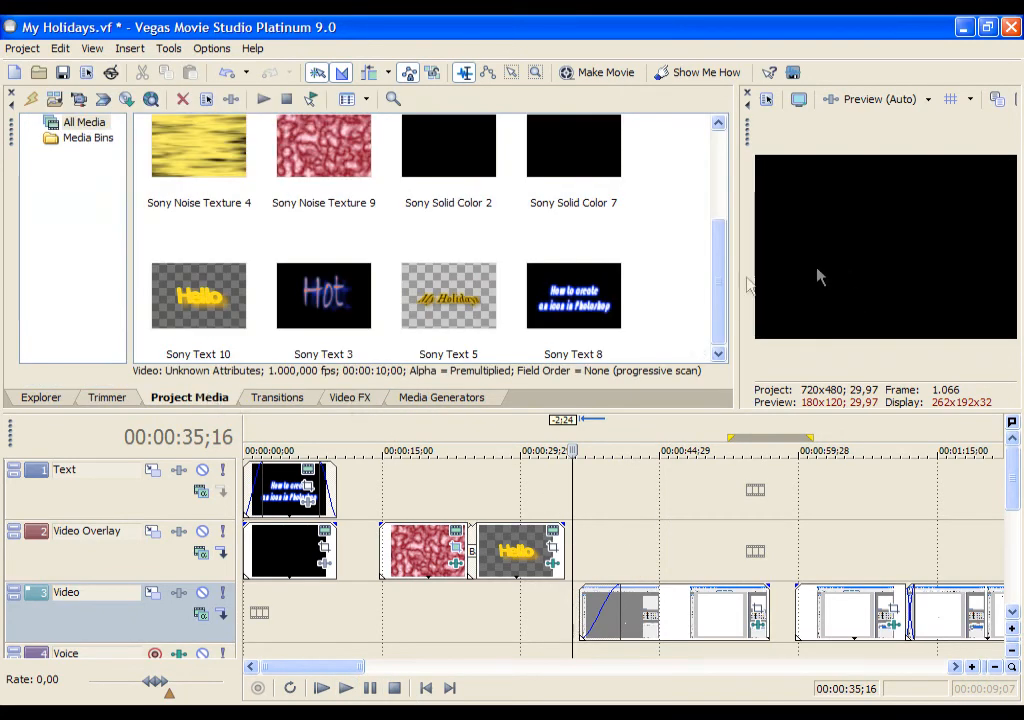
left_click_drag(725, 281, 702, 297)
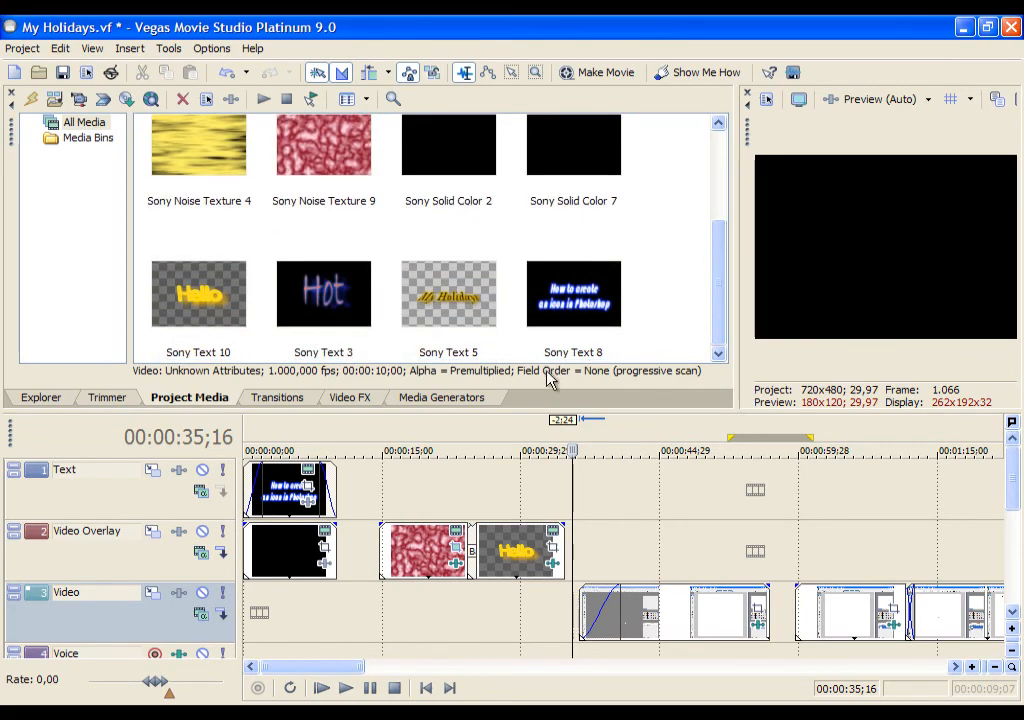
left_click(447, 558)
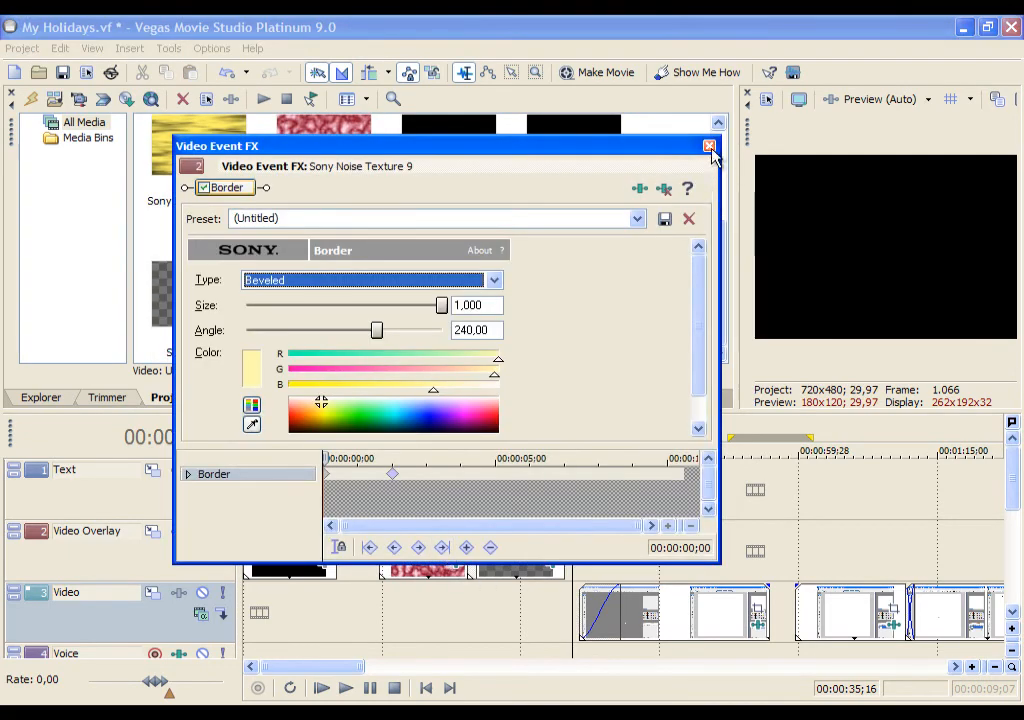
left_click(707, 145)
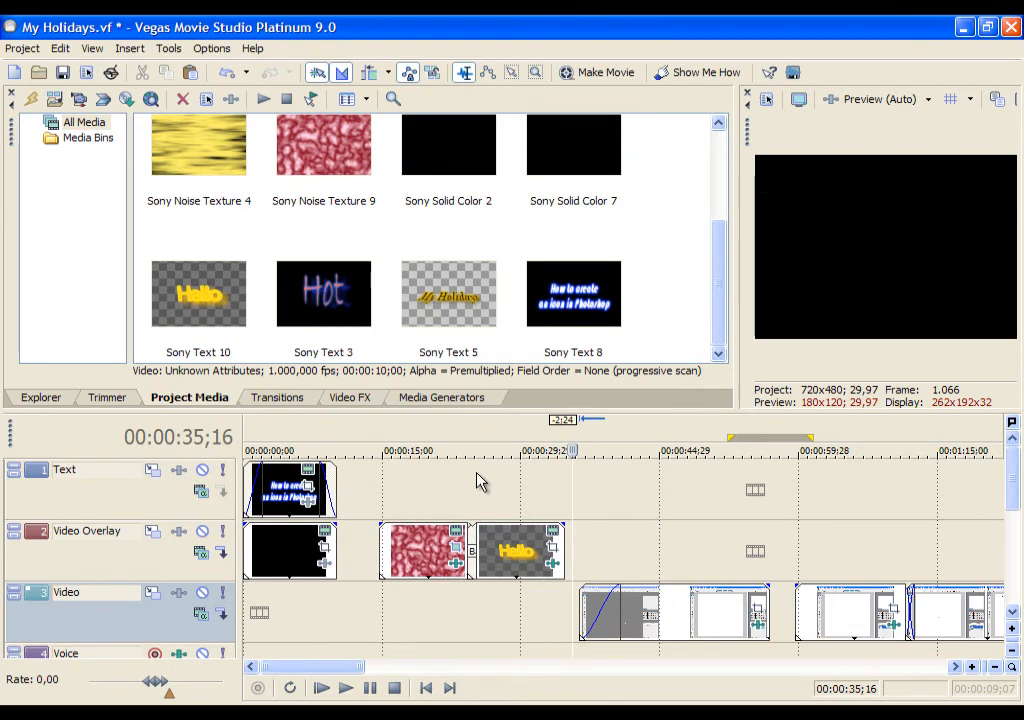
- Set up a render of the project to the Desktop as My Holidays.wmv in Windows Media Video V11 format
left_click(19, 49)
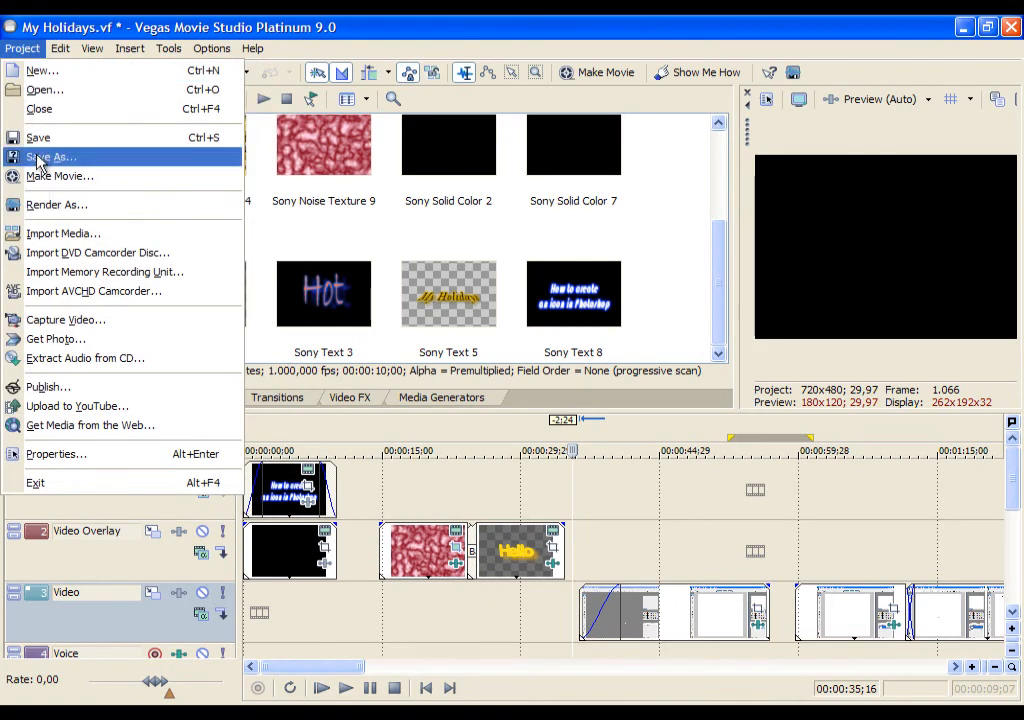
left_click(50, 205)
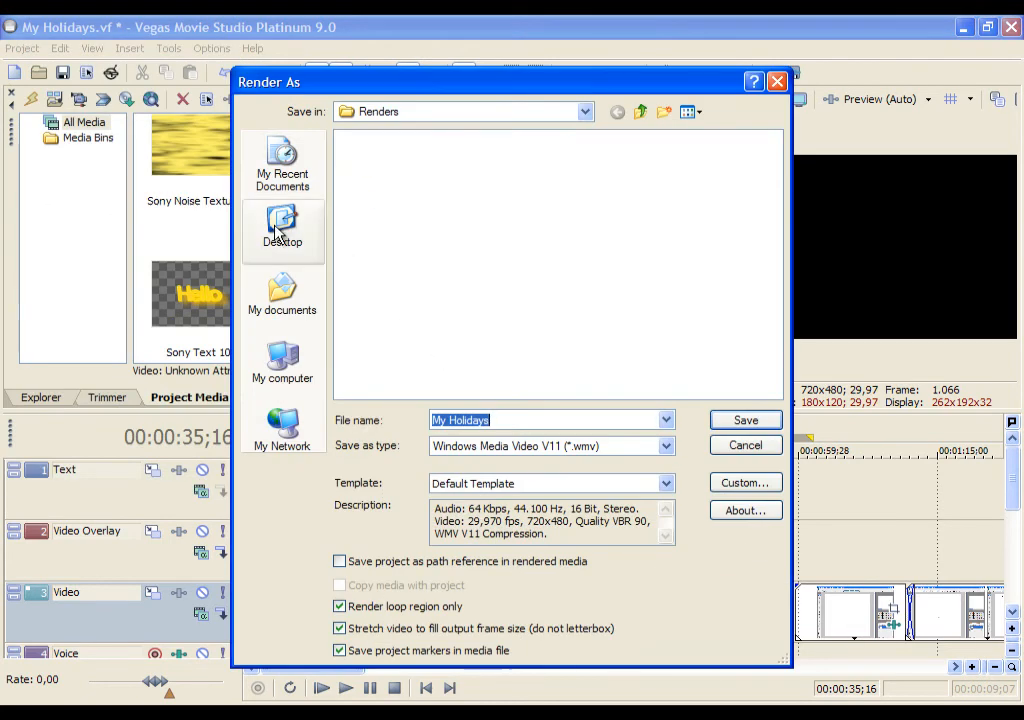
left_click(277, 230)
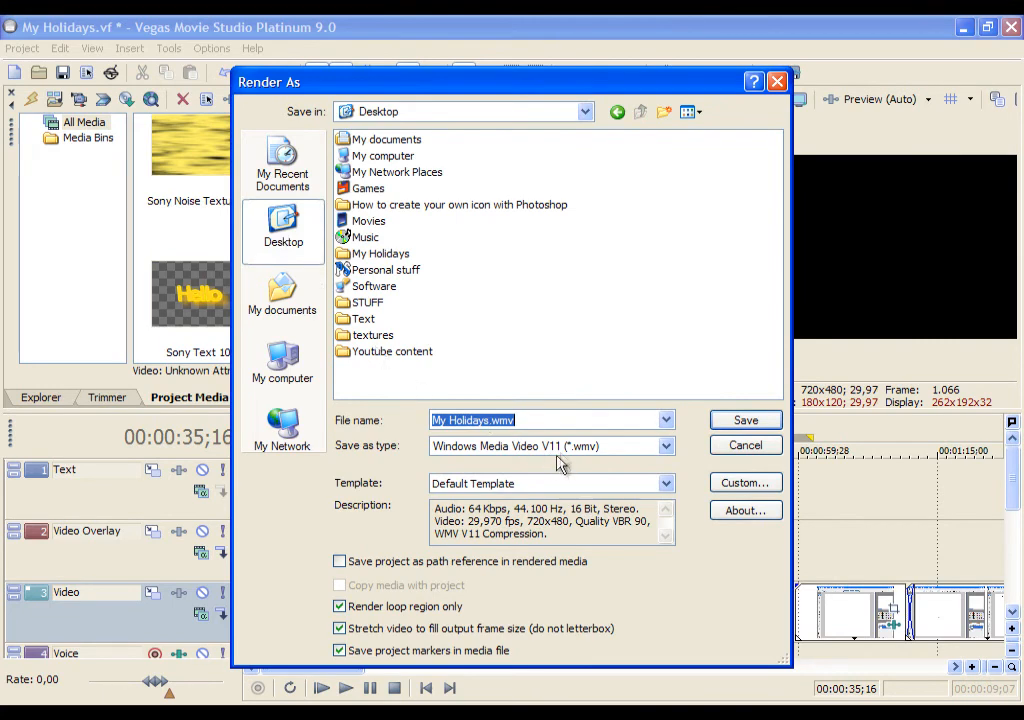
left_click(600, 447)
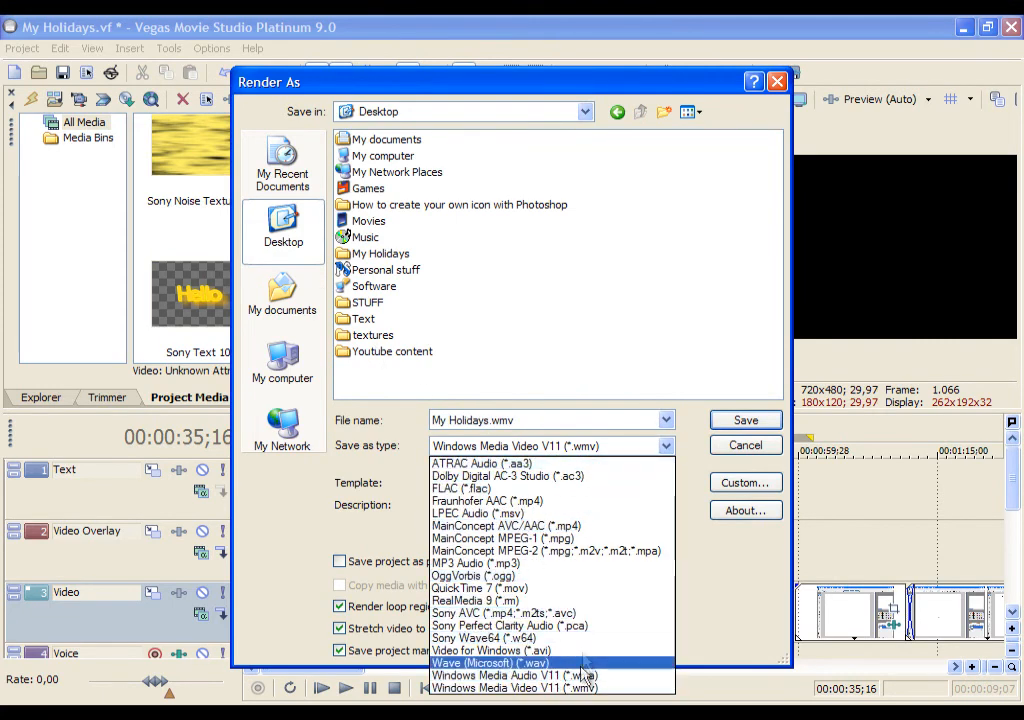
left_click(666, 446)
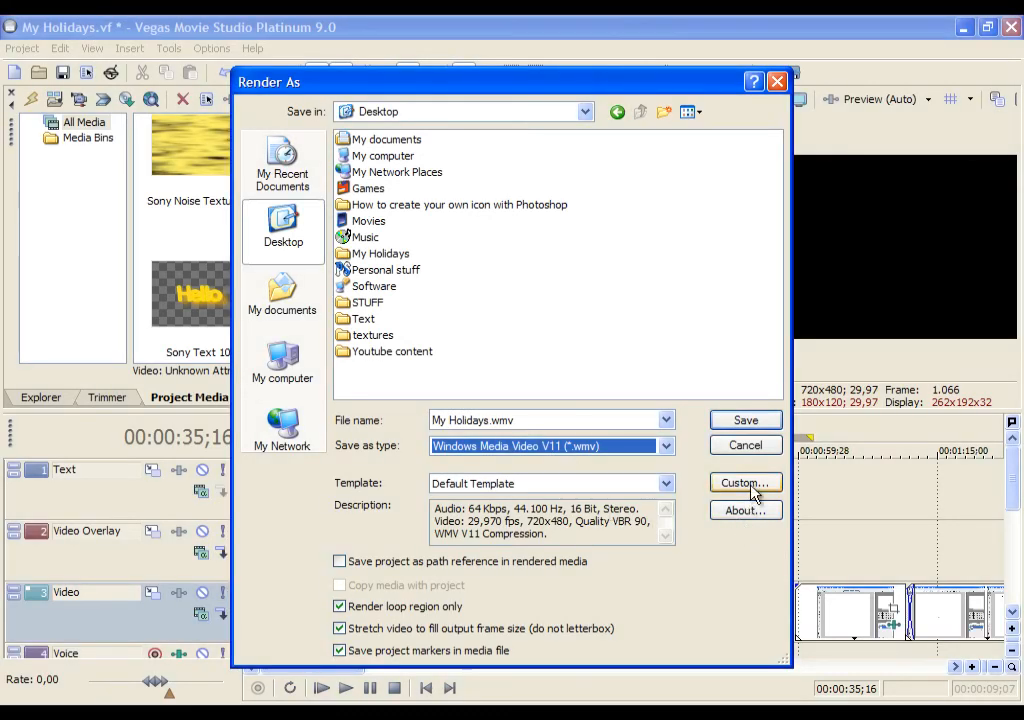
- Customize the render template with Best video rendering quality and 100 % video quality
left_click(754, 490)
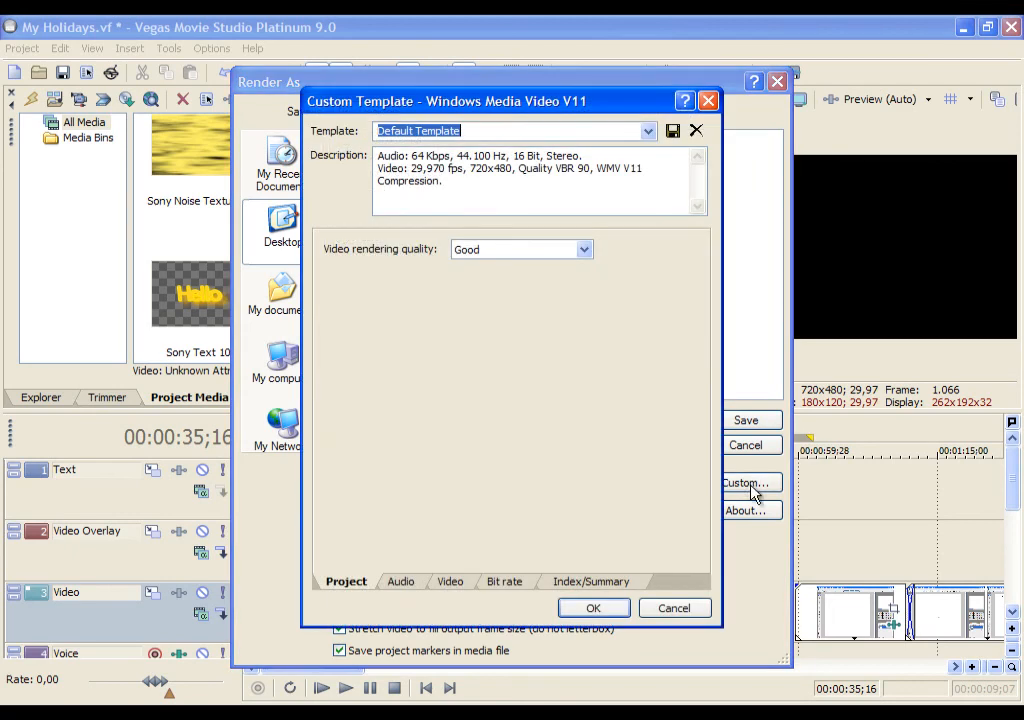
left_click(484, 256)
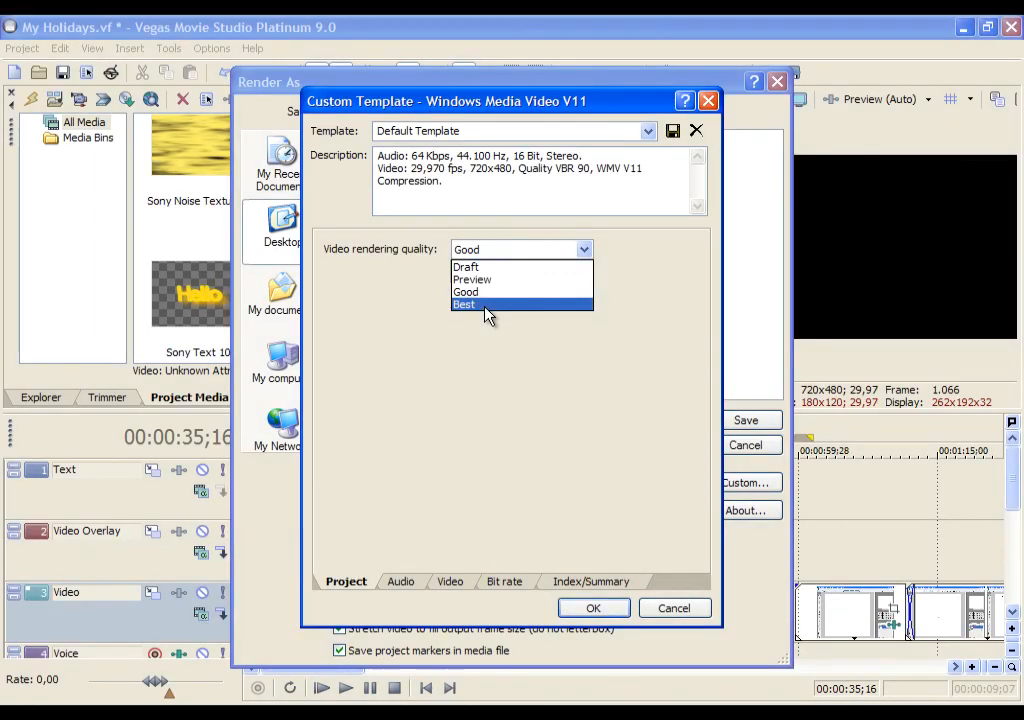
left_click(487, 305)
left_click(403, 581)
left_click(450, 582)
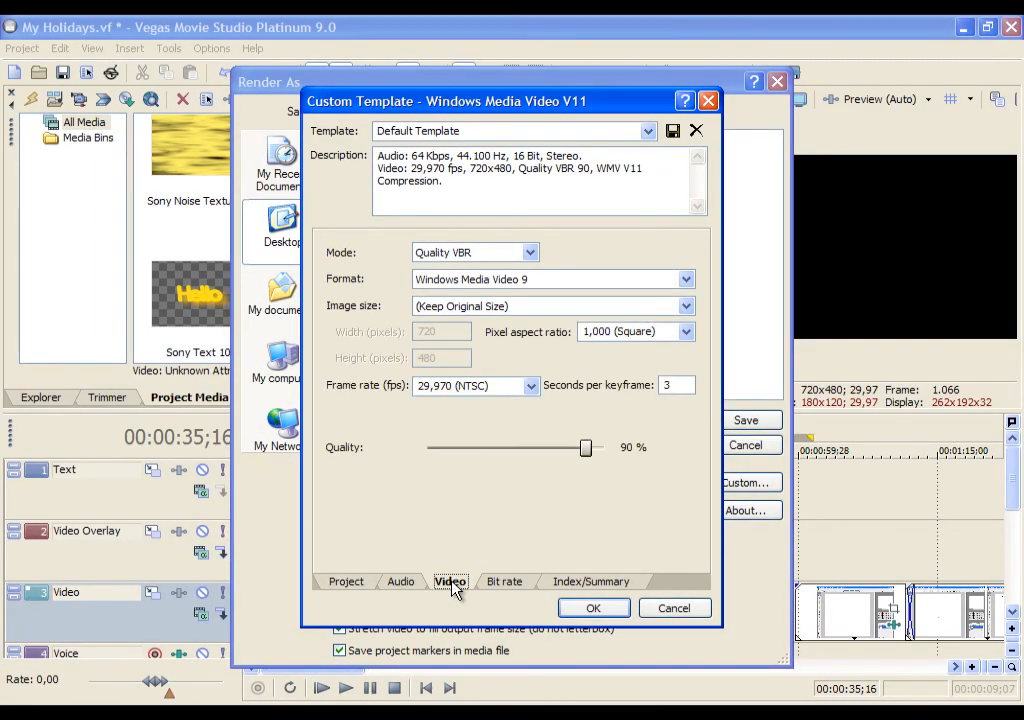
left_click_drag(587, 450, 635, 457)
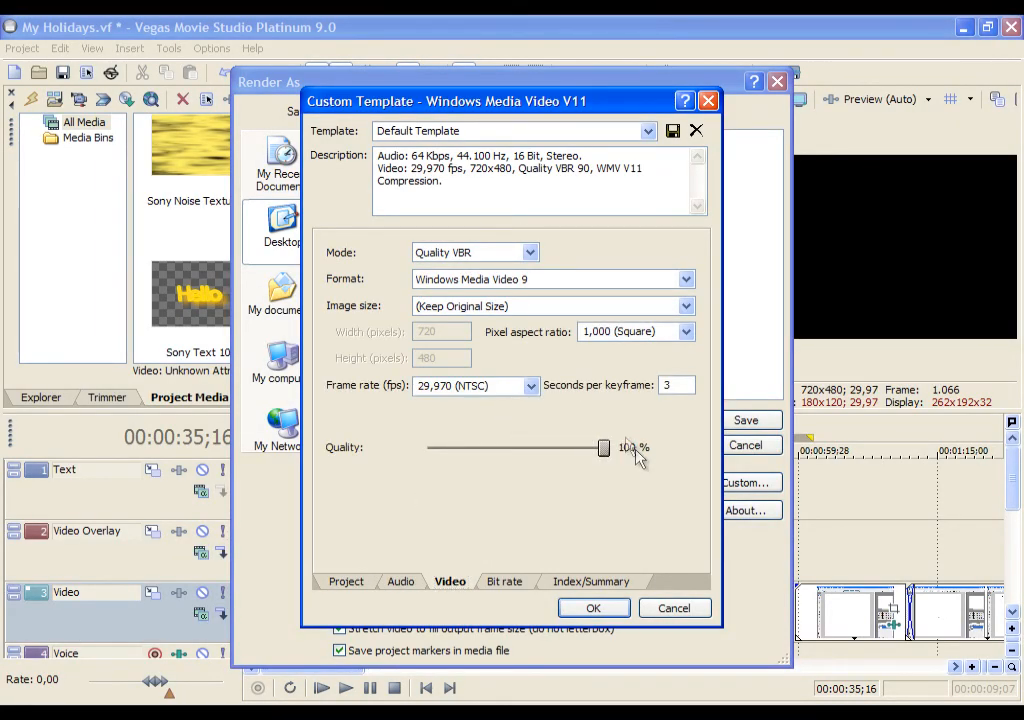
- Set the template's image size to a custom 1024 by 720 pixels and leave the render setup without rendering
left_click(505, 307)
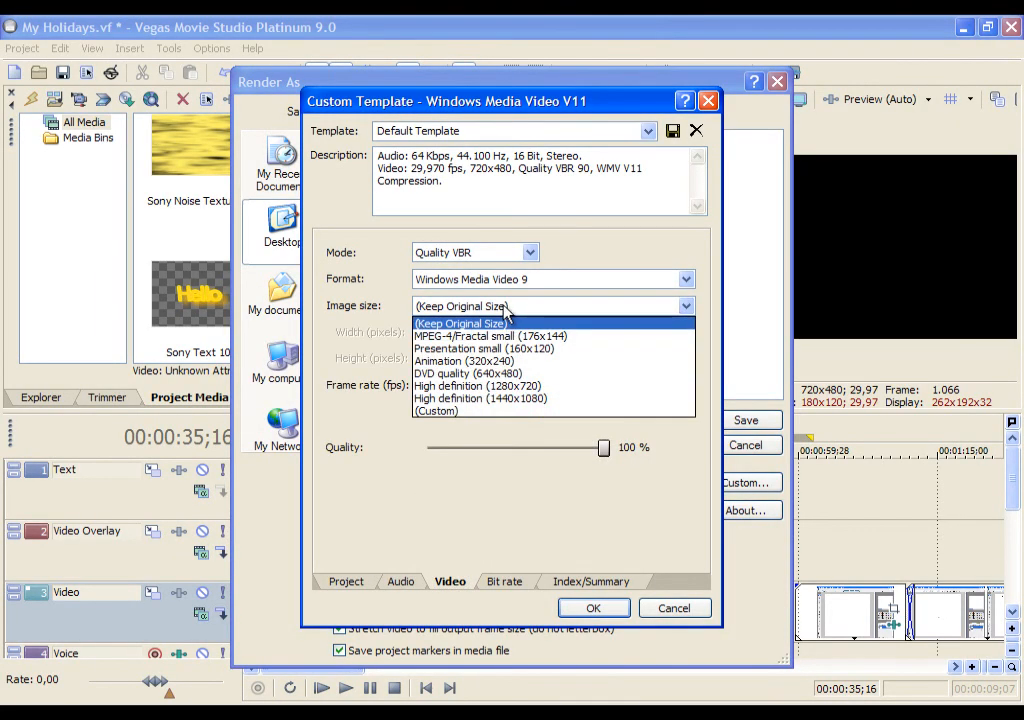
left_click(440, 410)
double_click(433, 335)
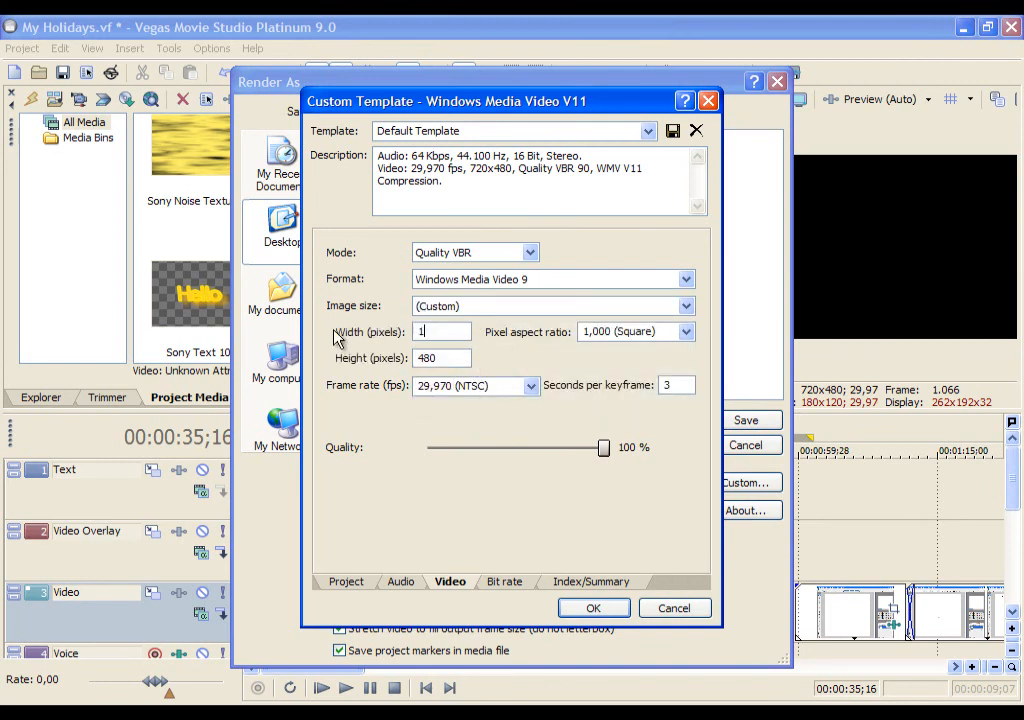
type("1024")
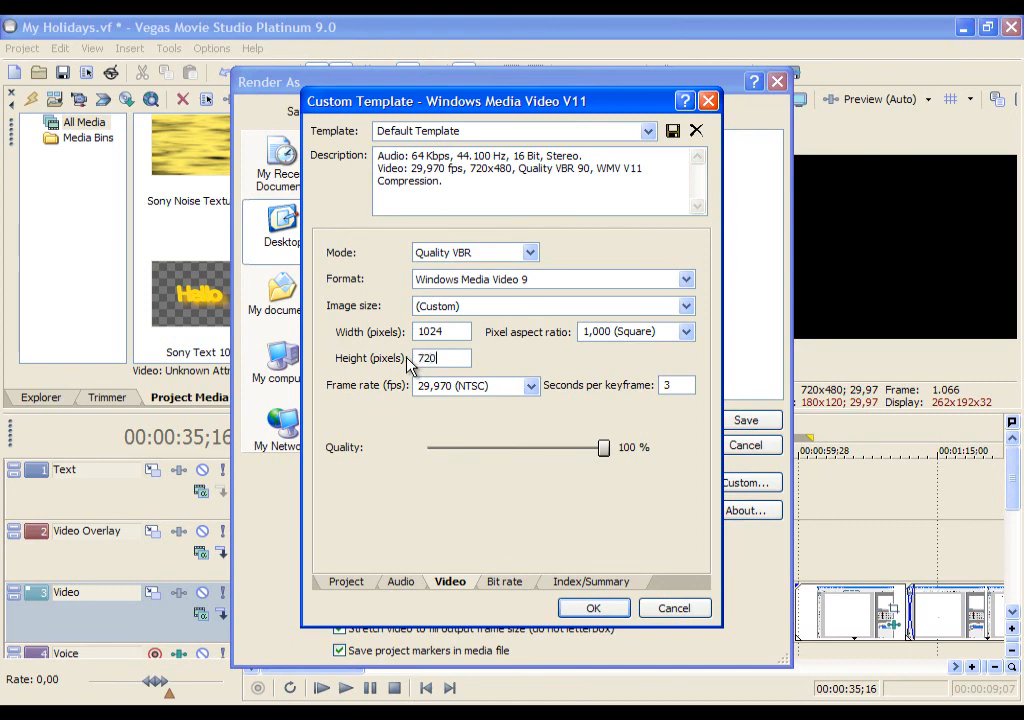
left_click(597, 607)
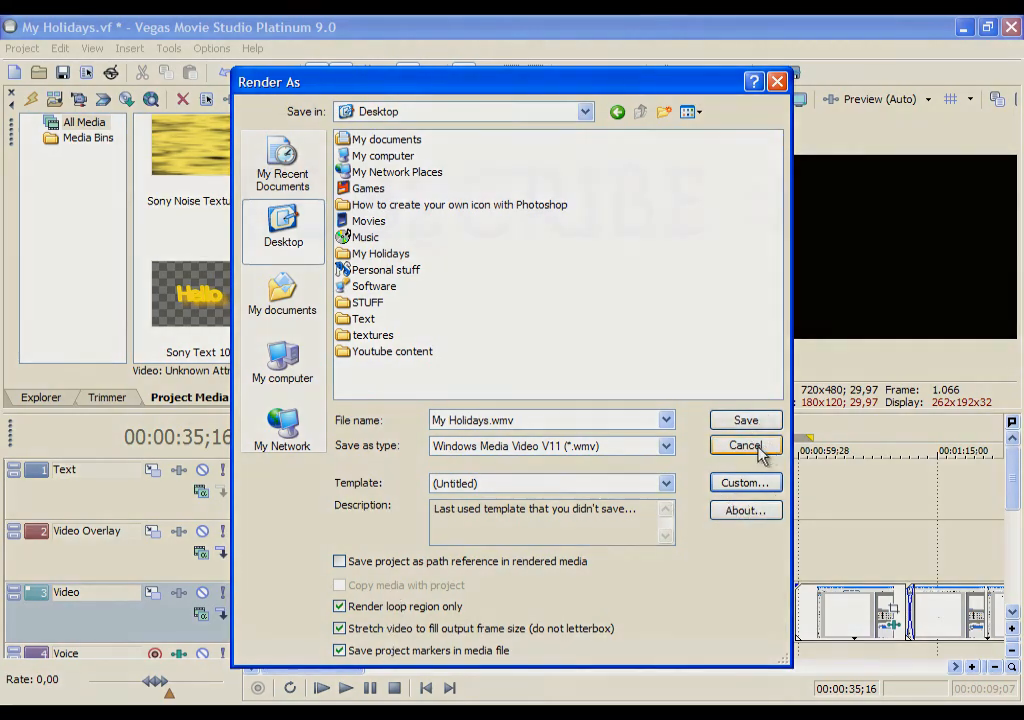
left_click(745, 446)
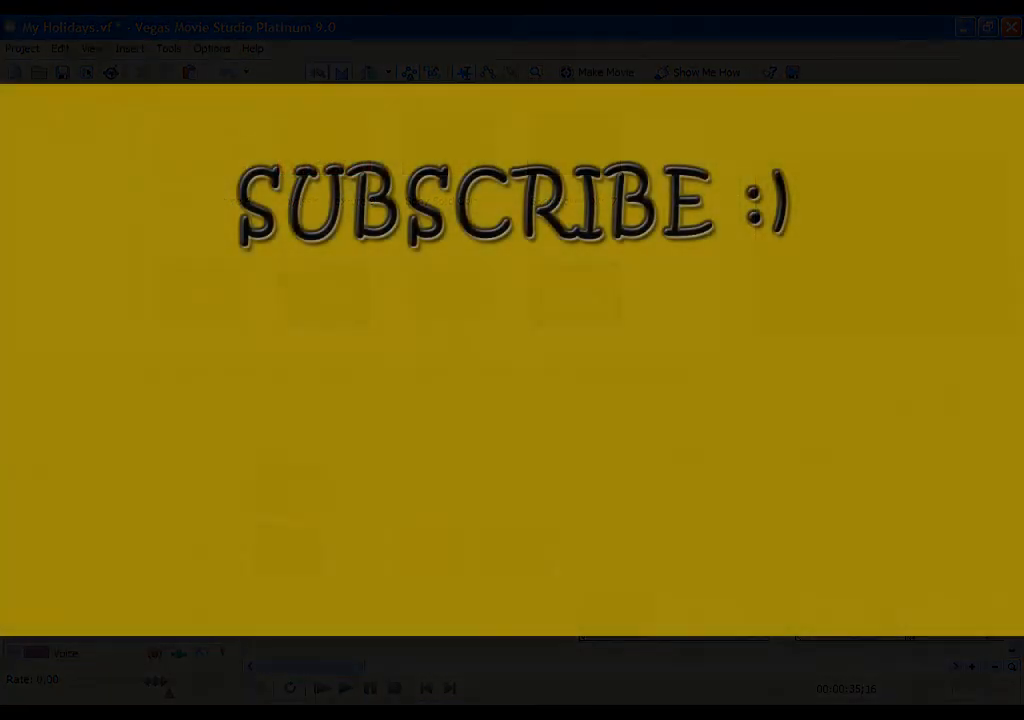